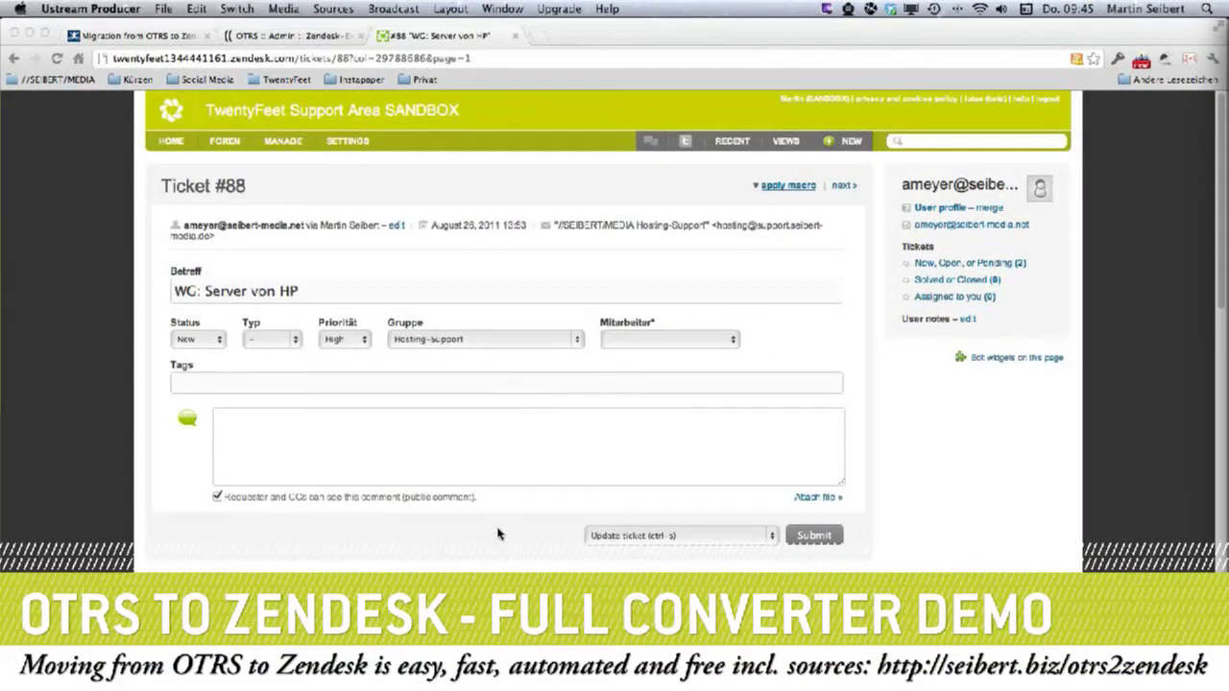
Scroll through the page, then show the Alle ungelösten Tickets view of imported unsolved tickets.
{"action": "scroll", "coordinate": [482, 513], "scroll_direction": "down", "scroll_amount": 1}
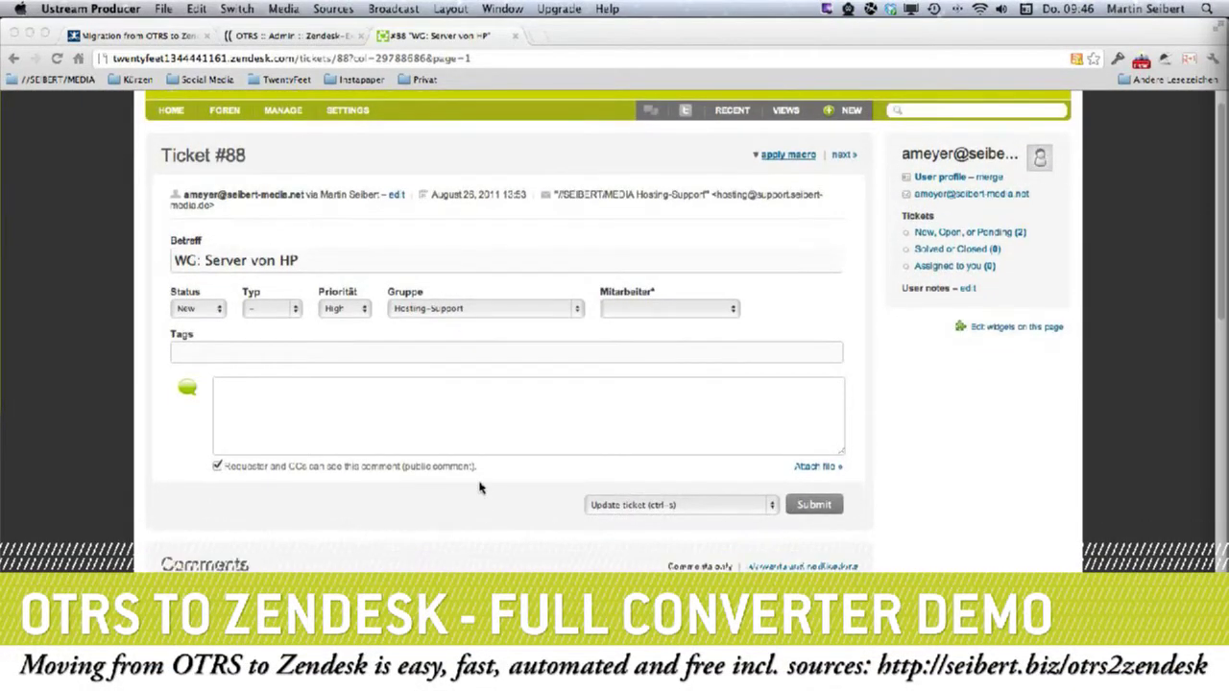
{"action": "scroll", "coordinate": [480, 488], "scroll_direction": "down", "scroll_amount": 1}
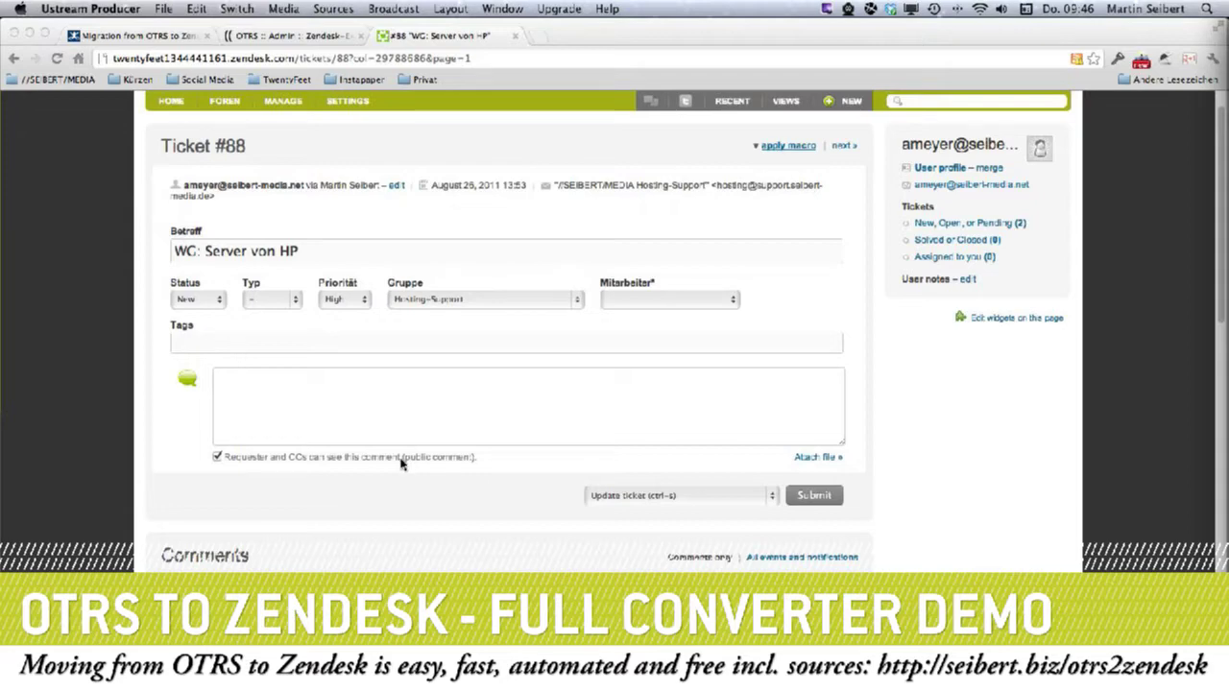
{"action": "scroll", "coordinate": [326, 461], "scroll_direction": "down", "scroll_amount": 5}
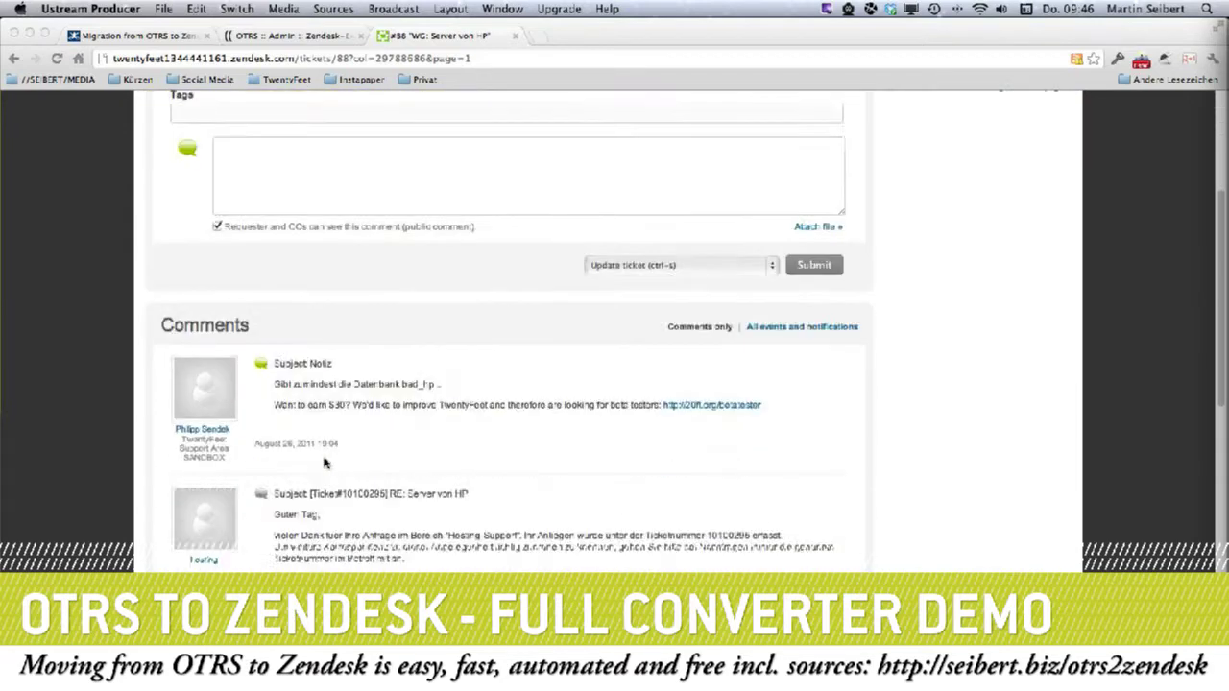
{"action": "scroll", "coordinate": [324, 462], "scroll_direction": "down", "scroll_amount": 15}
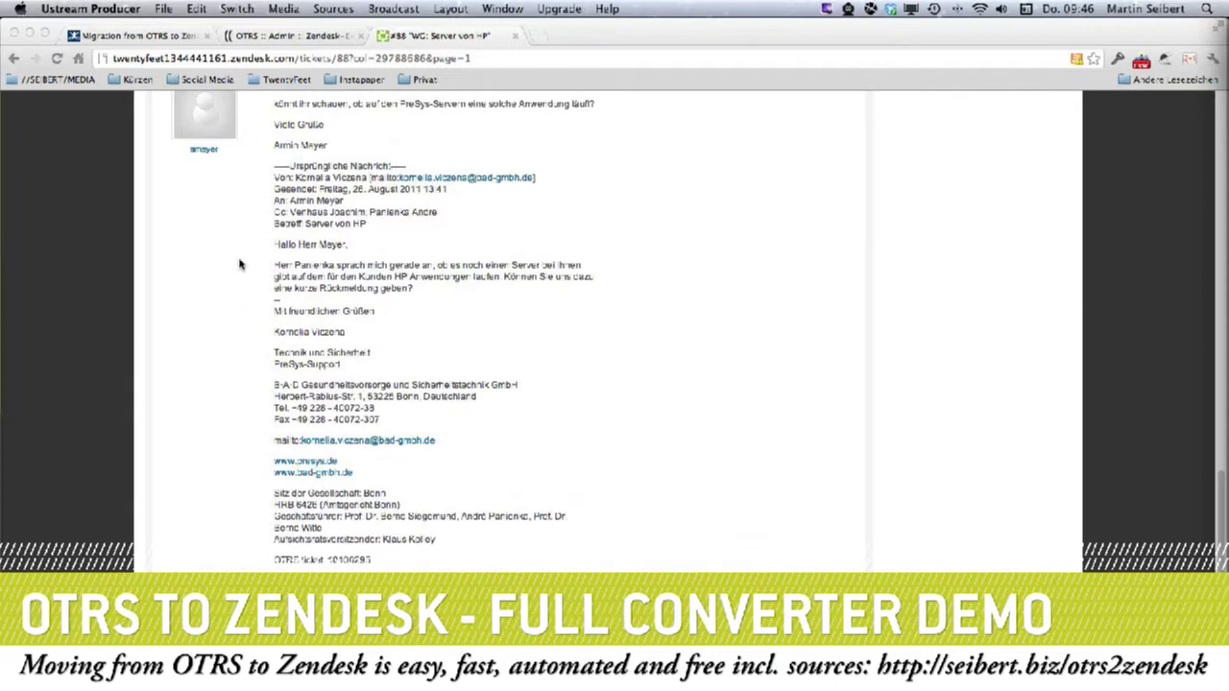
{"action": "scroll", "coordinate": [240, 264], "scroll_direction": "up", "scroll_amount": 7}
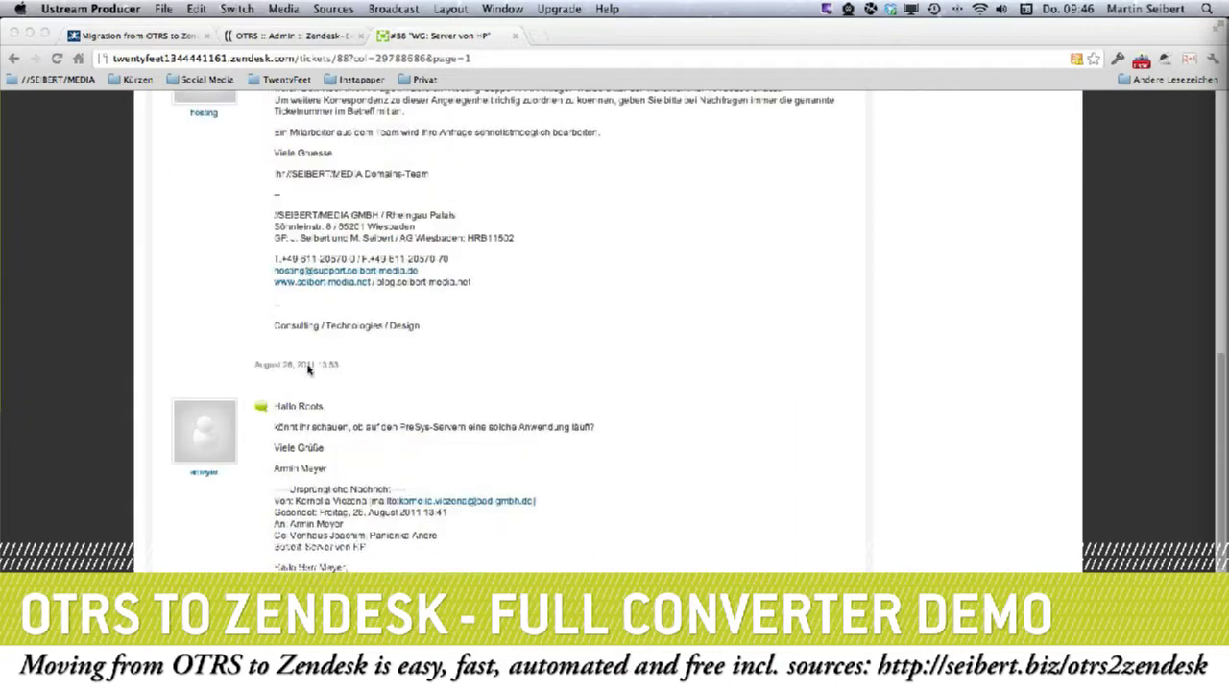
{"action": "scroll", "coordinate": [308, 369], "scroll_direction": "up", "scroll_amount": 5}
{"action": "scroll", "coordinate": [359, 380], "scroll_direction": "up", "scroll_amount": 6}
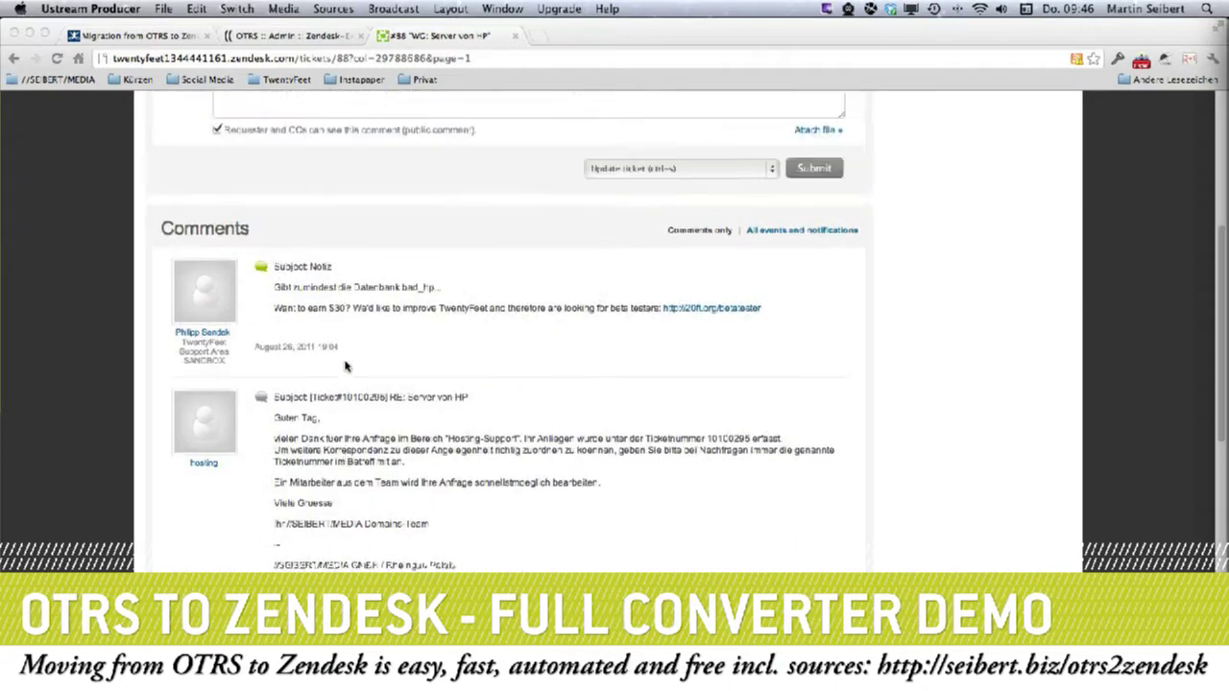
{"action": "scroll", "coordinate": [348, 569], "scroll_direction": "down", "scroll_amount": 5}
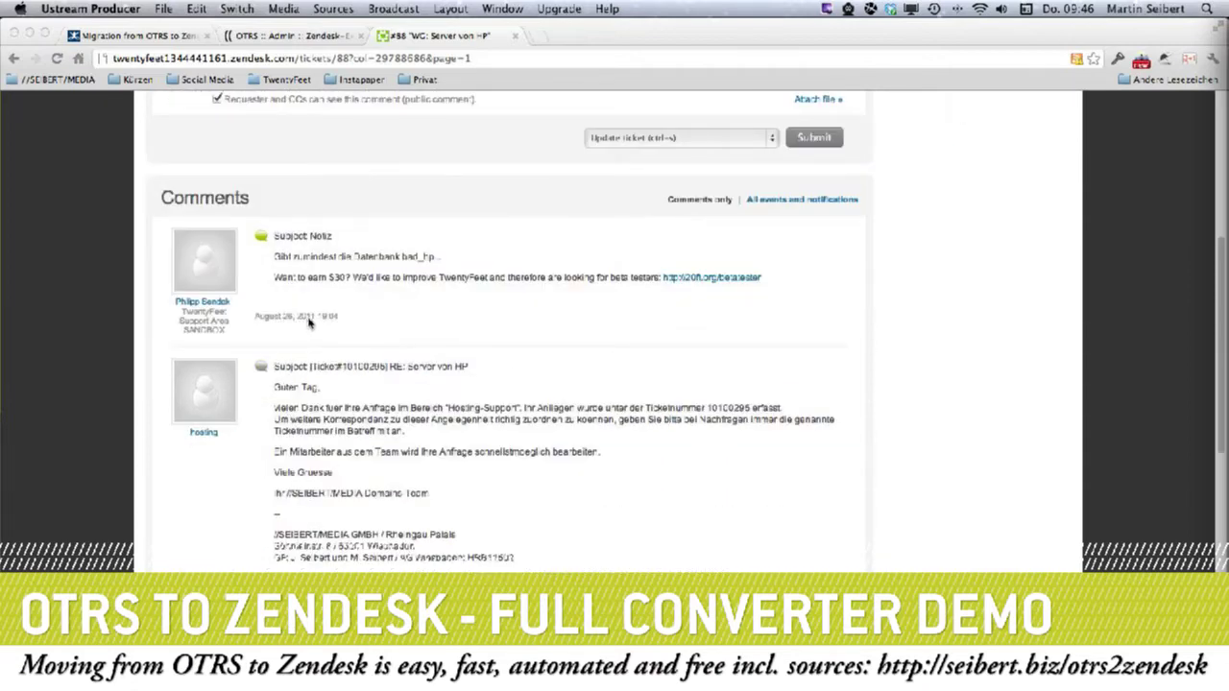
{"action": "scroll", "coordinate": [310, 323], "scroll_direction": "up", "scroll_amount": 8}
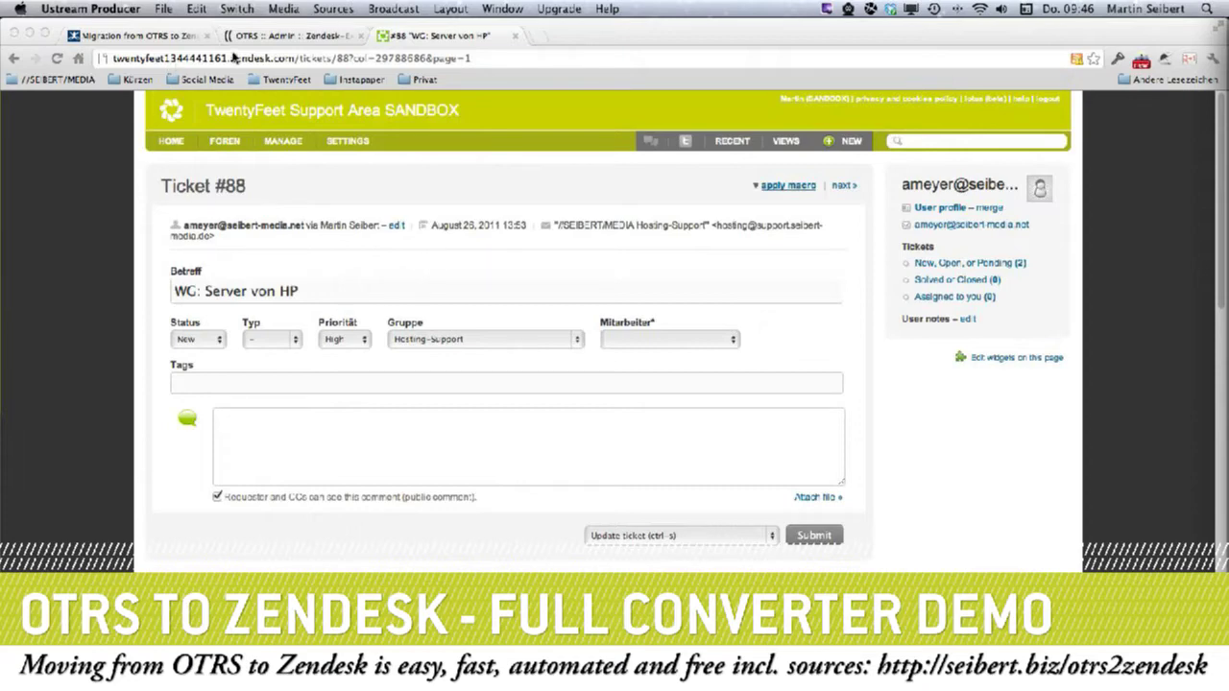
{"action": "scroll", "coordinate": [356, 566], "scroll_direction": "down", "scroll_amount": 3}
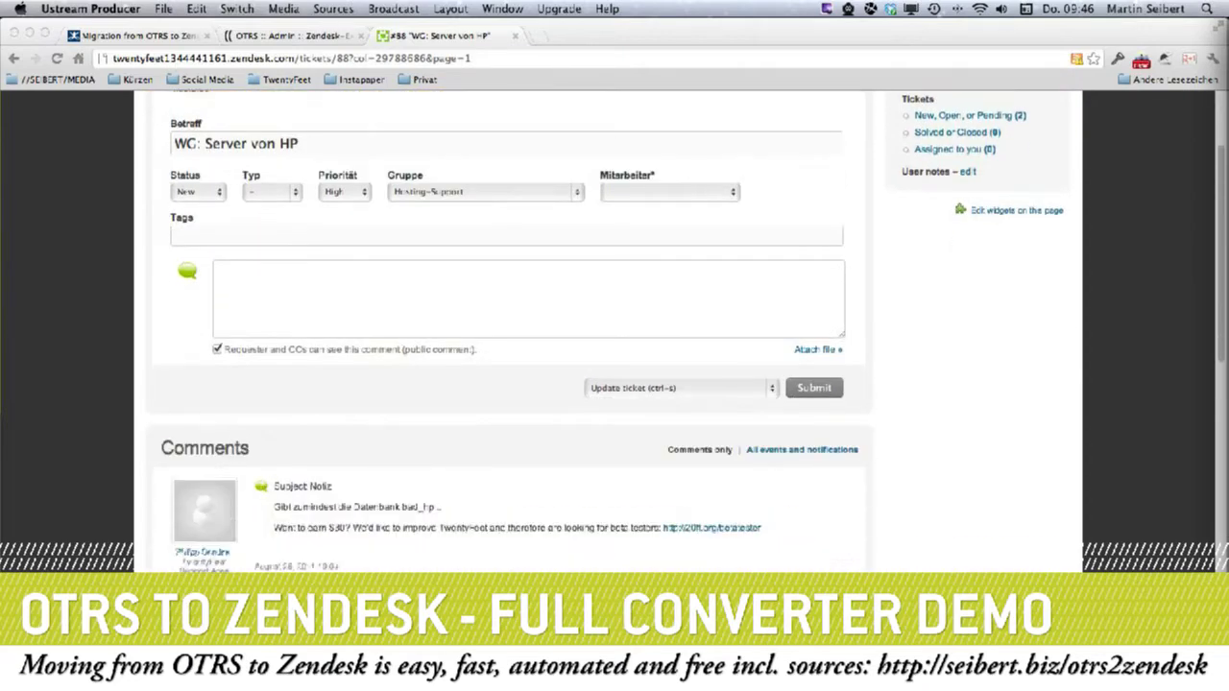
{"action": "scroll", "coordinate": [404, 516], "scroll_direction": "up", "scroll_amount": 3}
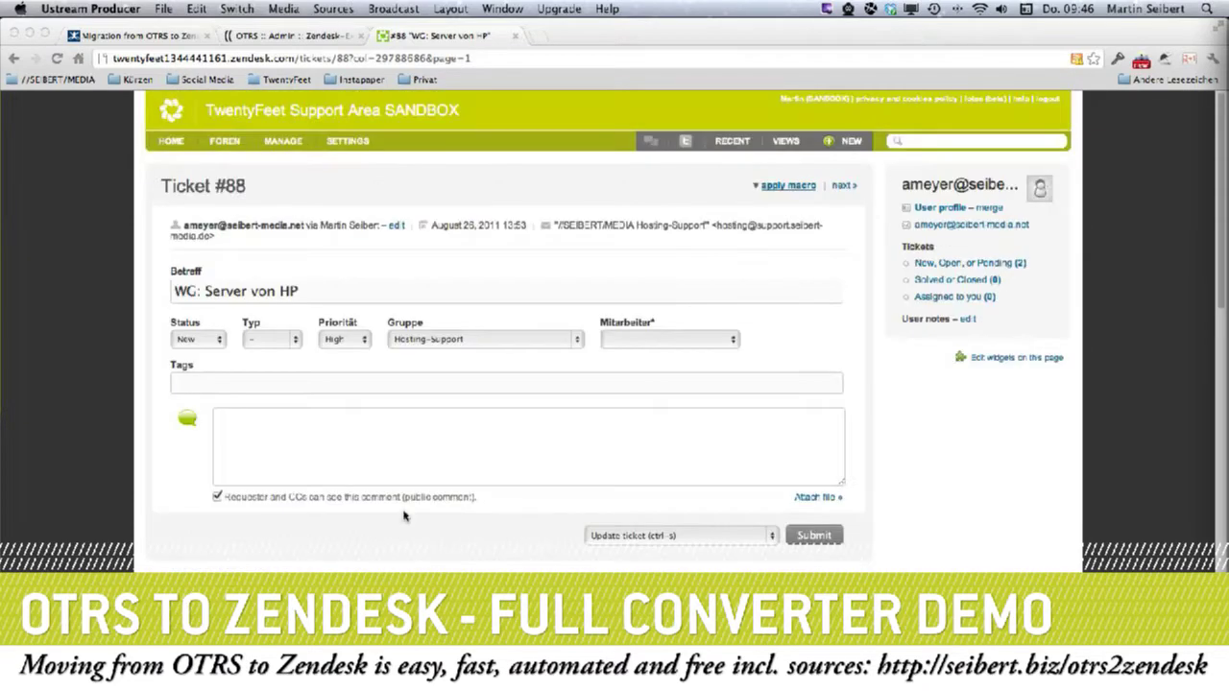
{"action": "left_click", "coordinate": [793, 142]}
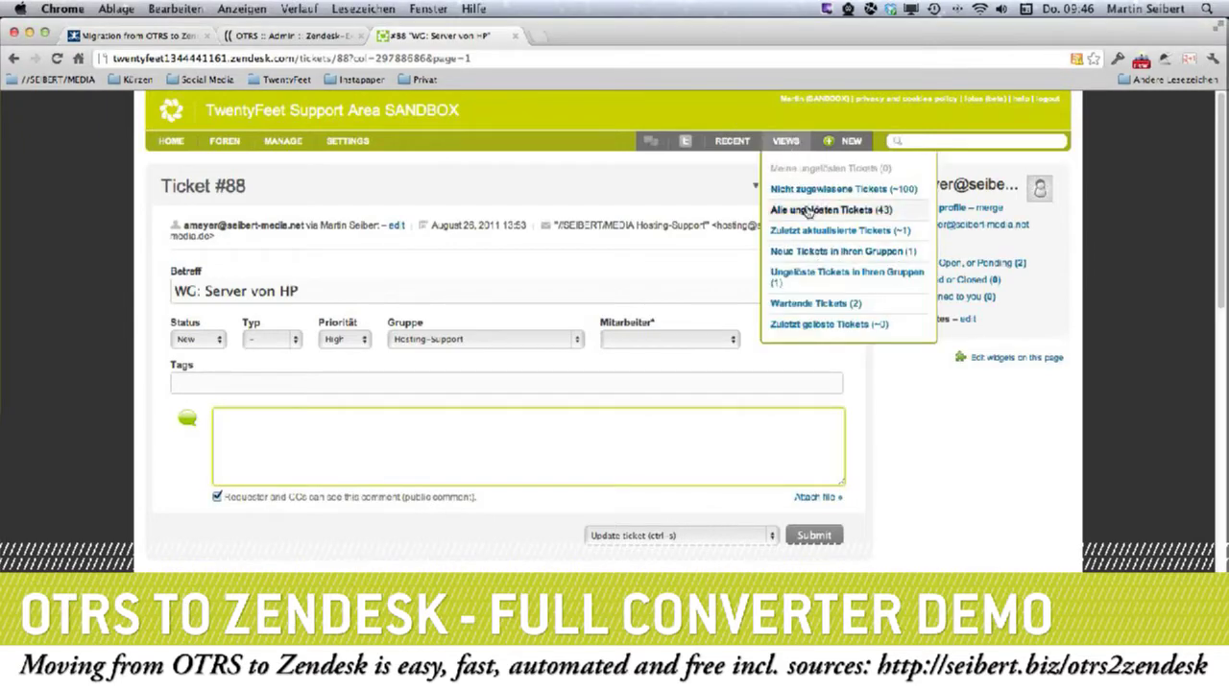
{"action": "left_click", "coordinate": [808, 210]}
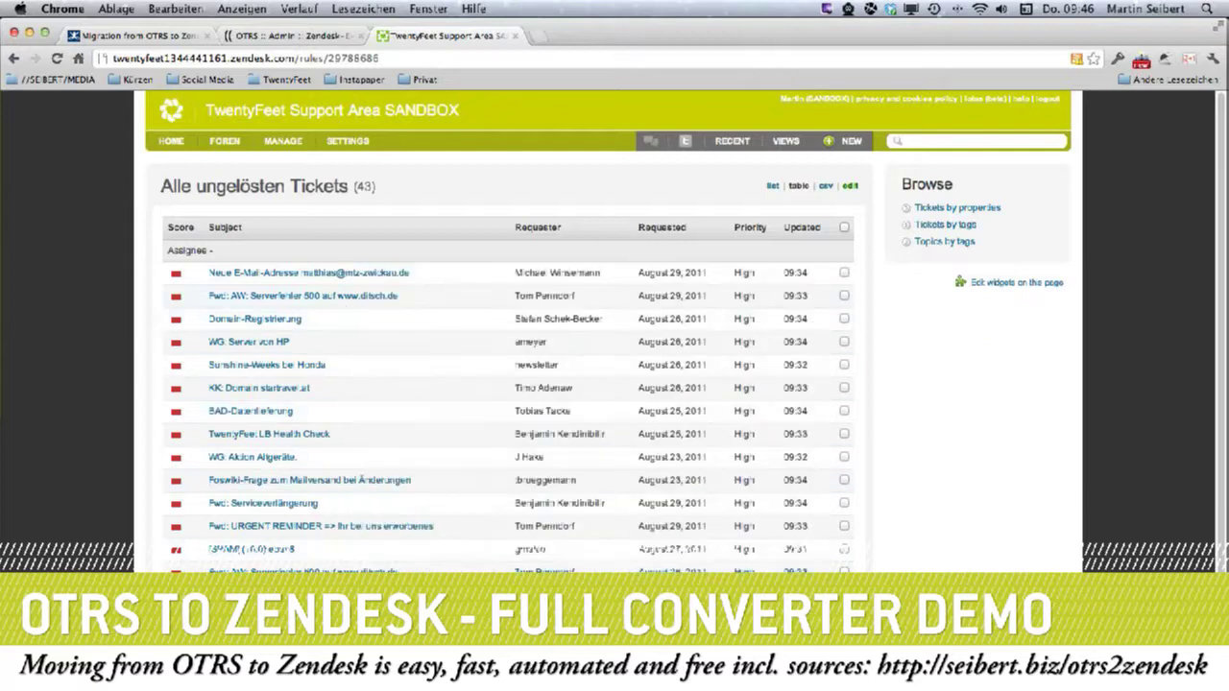
On the People page, review the end-users and agents, ending on the list of 23 groups.
{"action": "mouse_move", "coordinate": [320, 276]}
{"action": "left_click", "coordinate": [275, 169]}
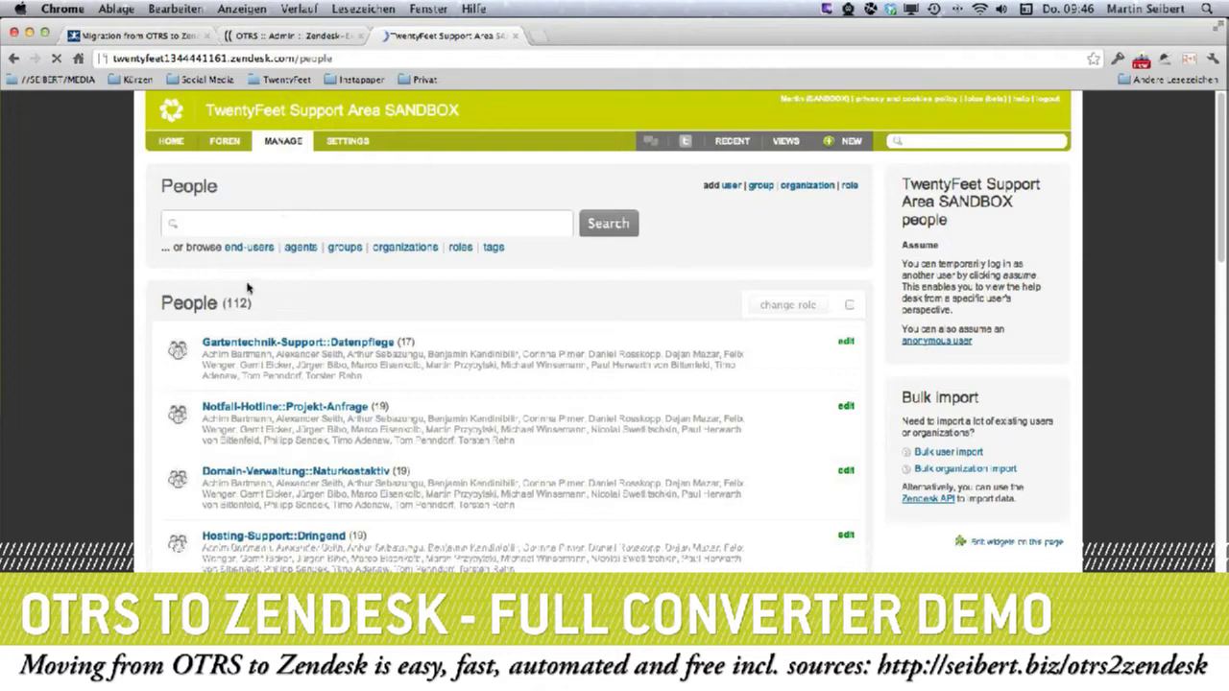
{"action": "left_click", "coordinate": [249, 248]}
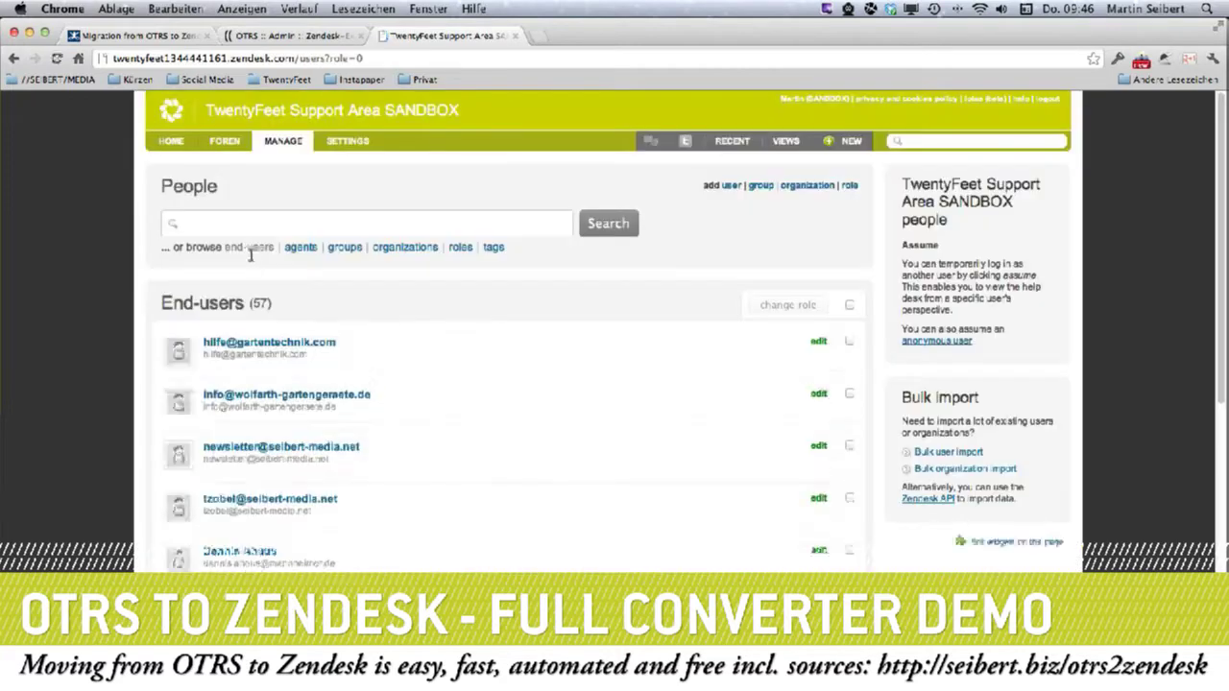
{"action": "left_click", "coordinate": [301, 250]}
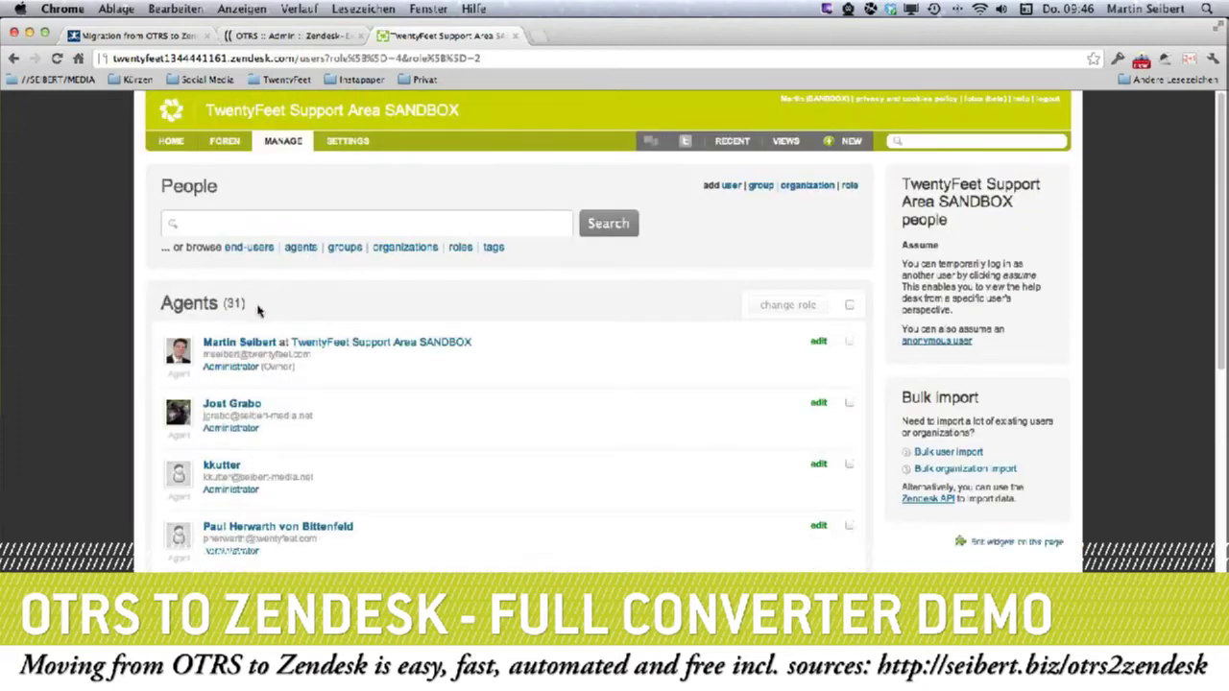
{"action": "left_click", "coordinate": [338, 249]}
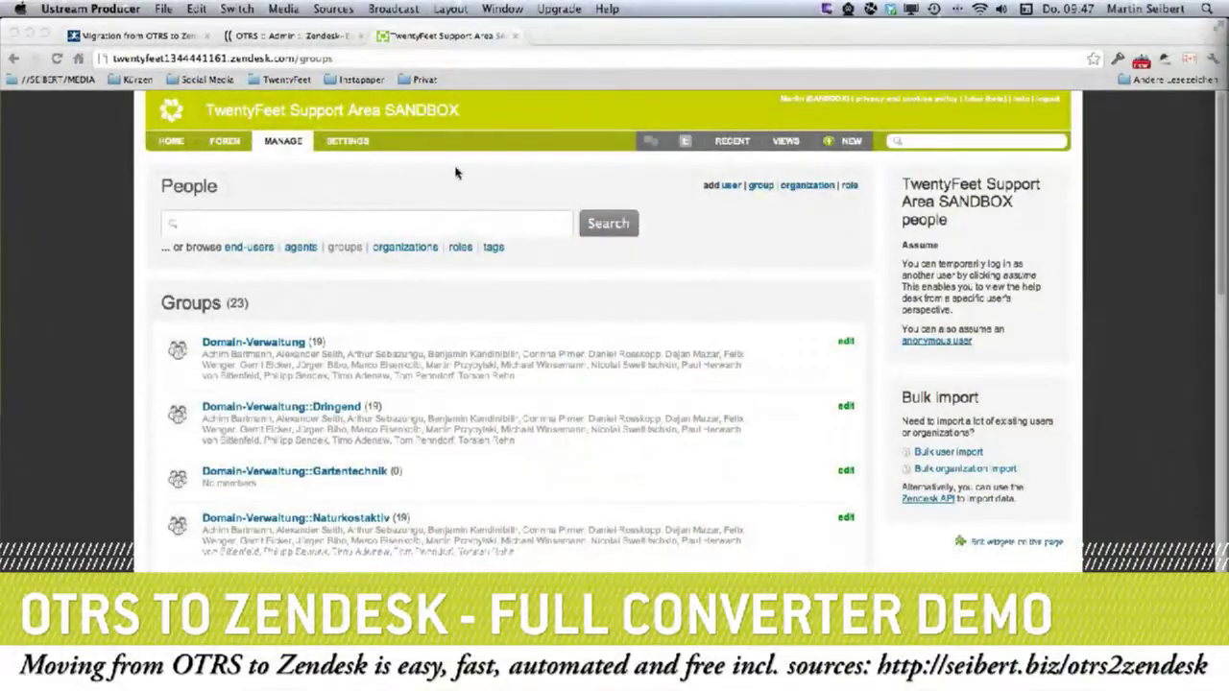
Leave the sandbox for the master help desk via Manage > Go to master.
{"action": "left_click", "coordinate": [284, 161]}
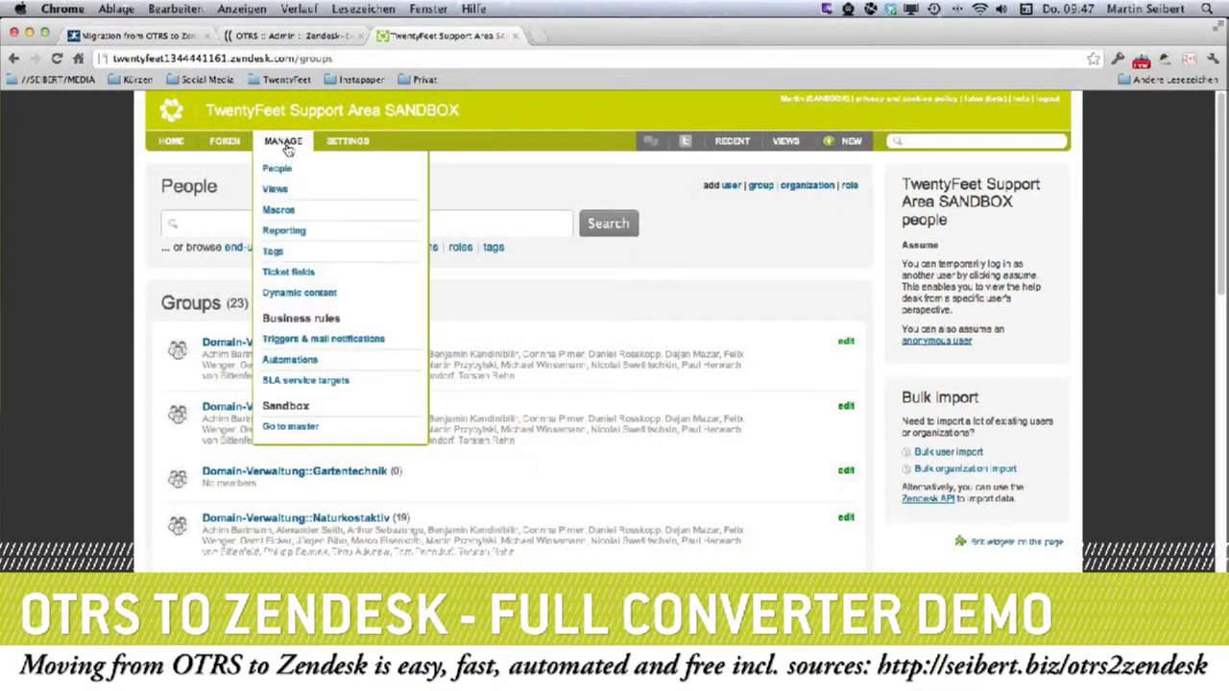
{"action": "mouse_move", "coordinate": [286, 150]}
{"action": "left_click", "coordinate": [292, 433]}
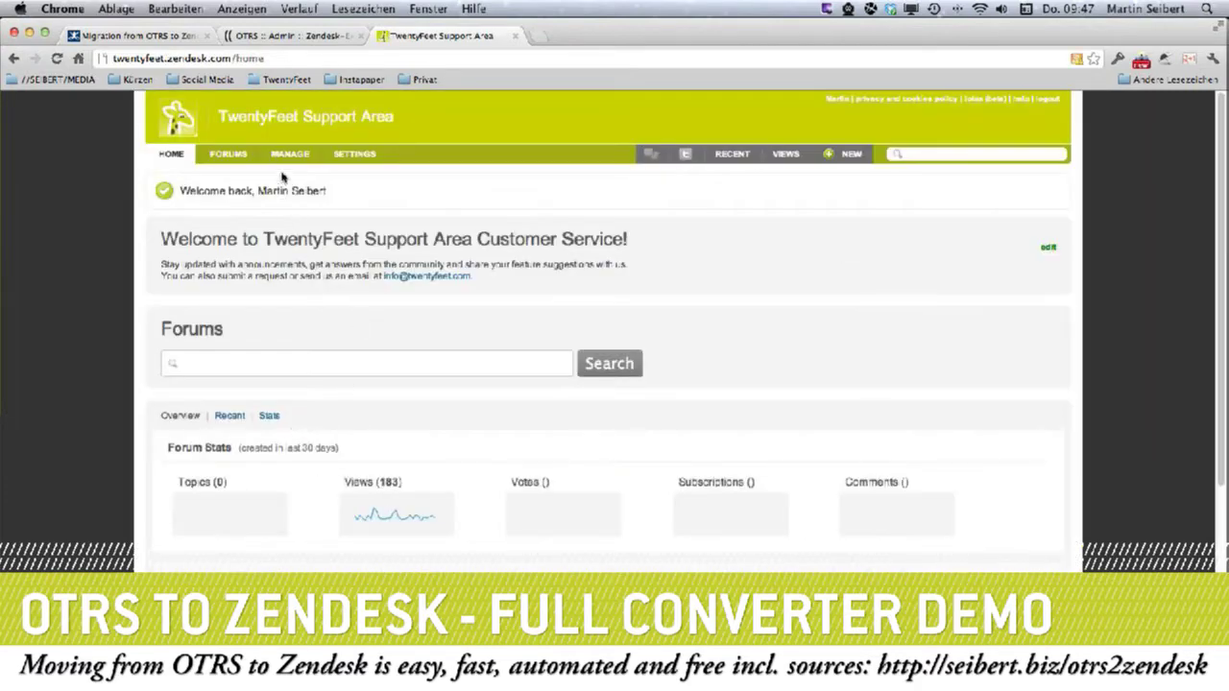
Reset the sandbox with 'Yes, reset my sandbox!' and open the fresh, empty sandbox.
{"action": "mouse_move", "coordinate": [284, 163]}
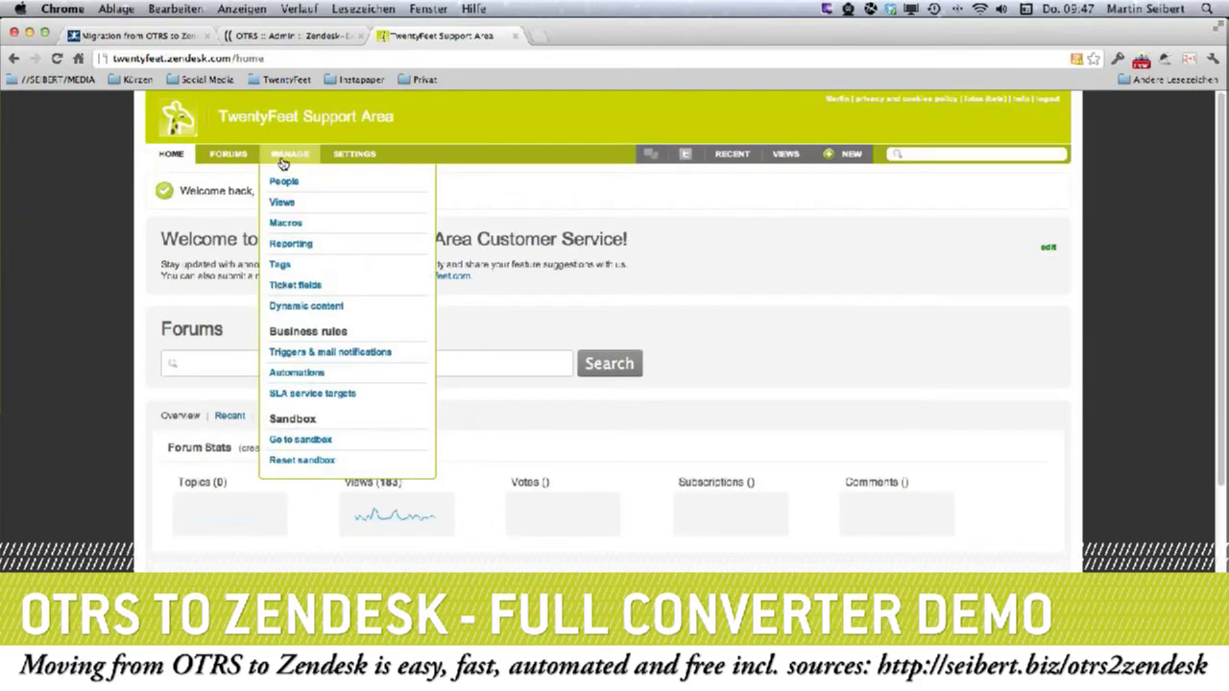
{"action": "left_click", "coordinate": [297, 460]}
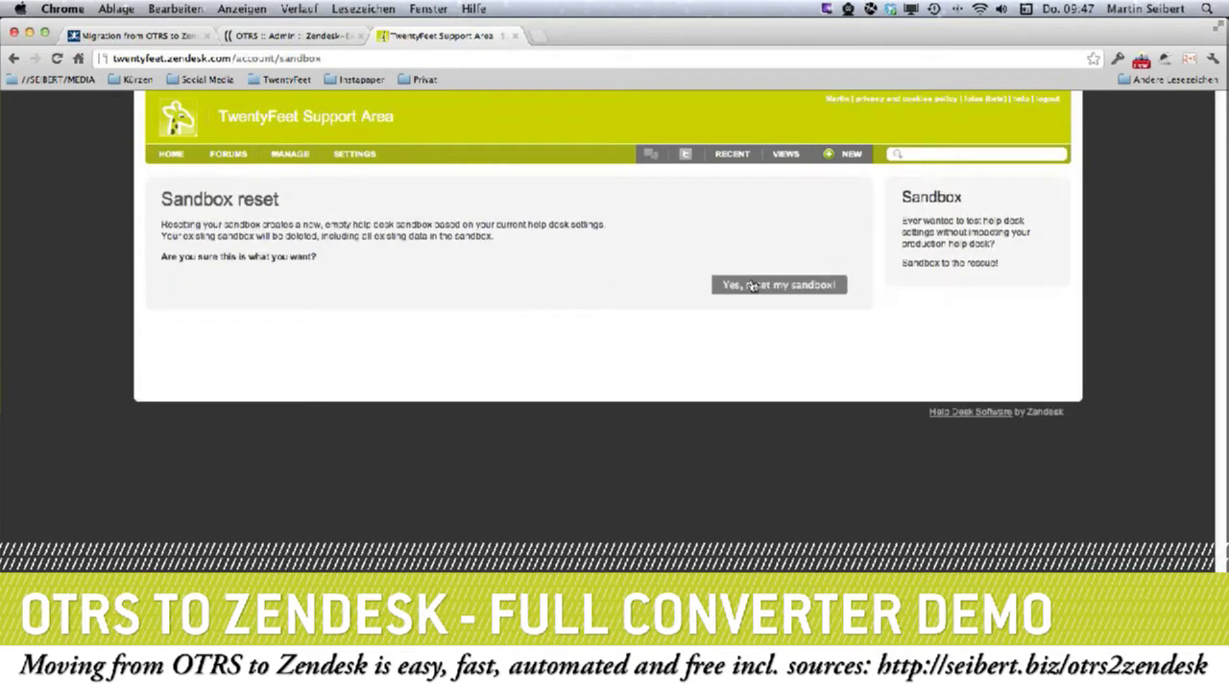
{"action": "left_click", "coordinate": [763, 284]}
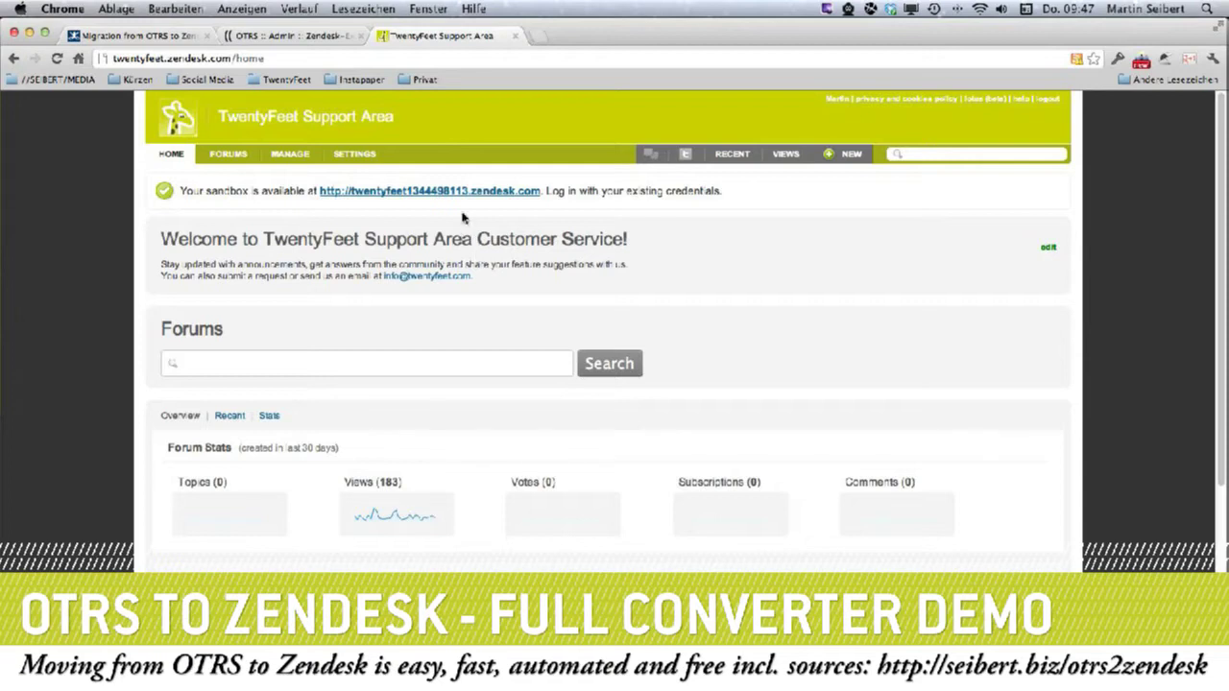
{"action": "mouse_move", "coordinate": [289, 153]}
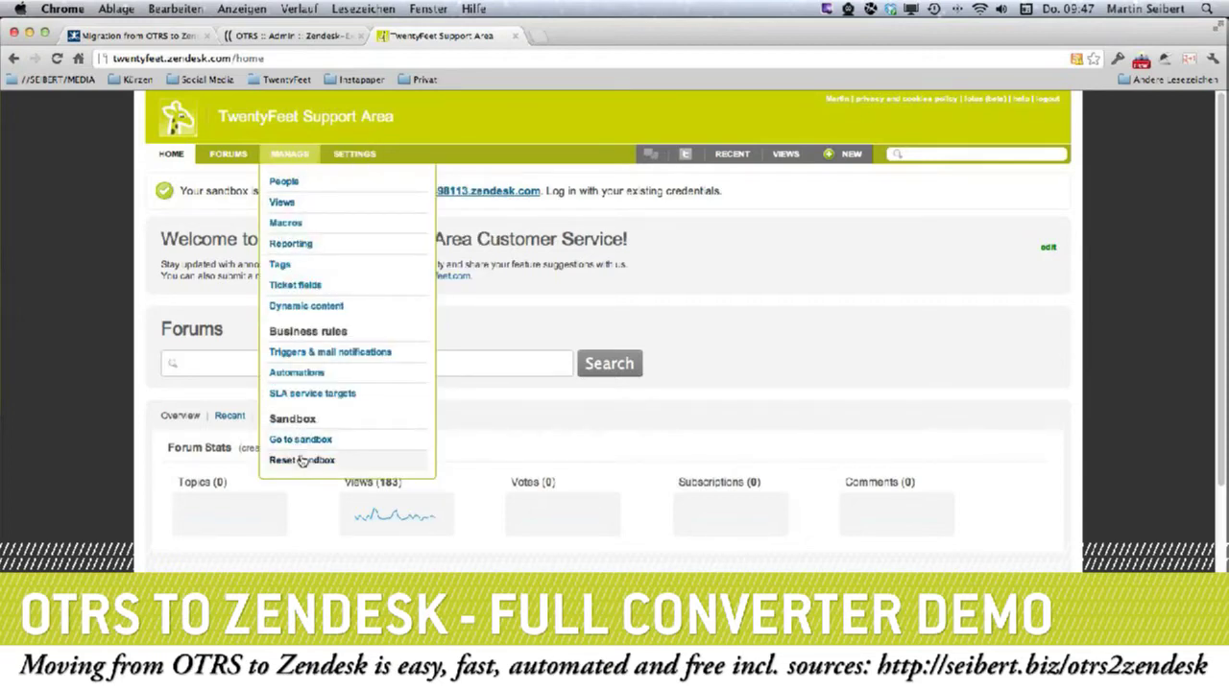
{"action": "left_click", "coordinate": [305, 443]}
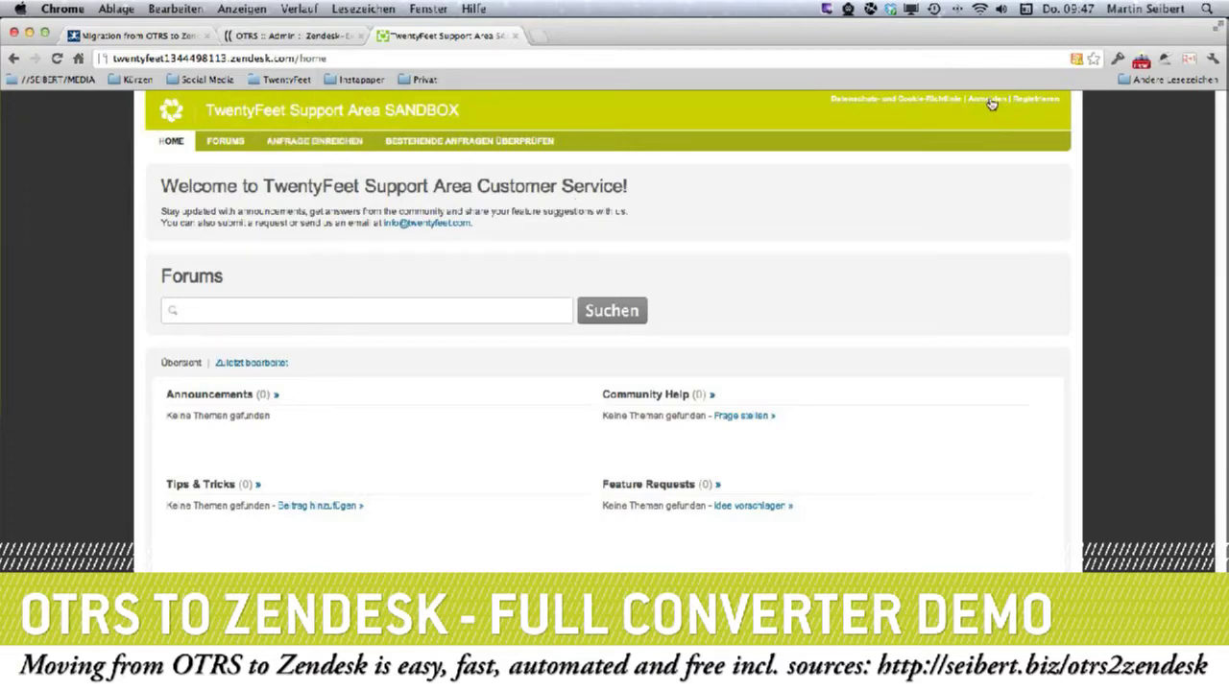
Open the sandbox sign-in page and unlock the password manager to look up the login entry.
{"action": "left_click", "coordinate": [989, 100]}
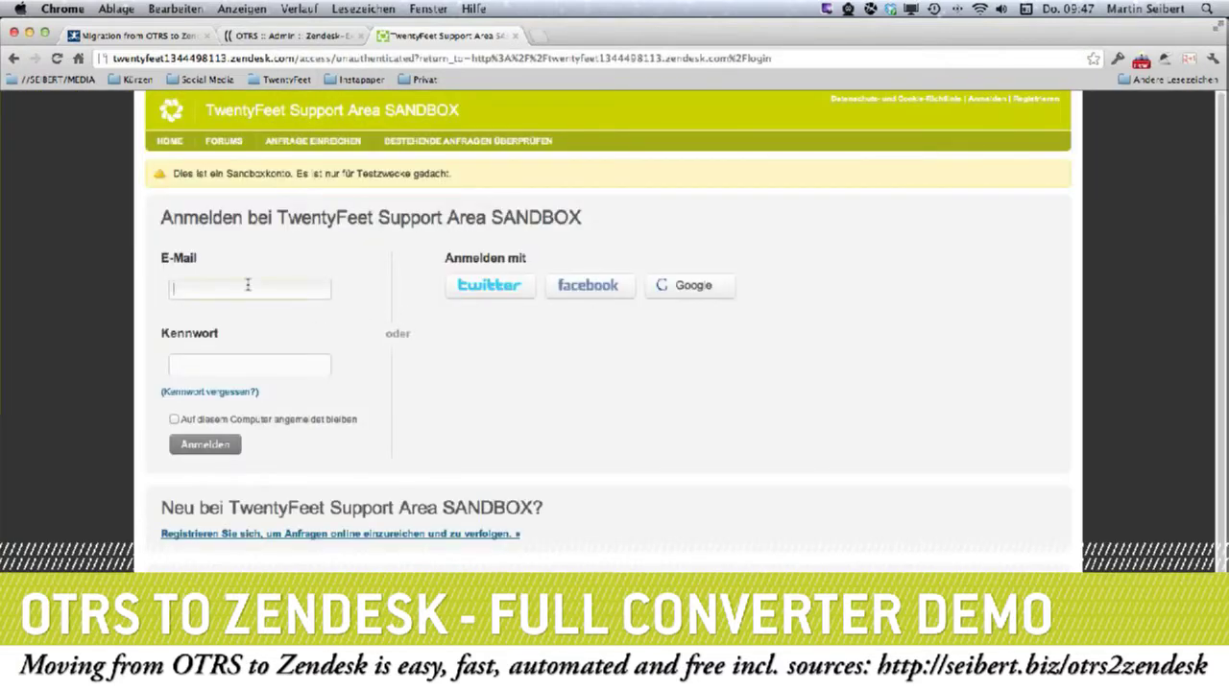
{"action": "left_click", "coordinate": [248, 284]}
{"action": "key", "text": "super+backslash"}
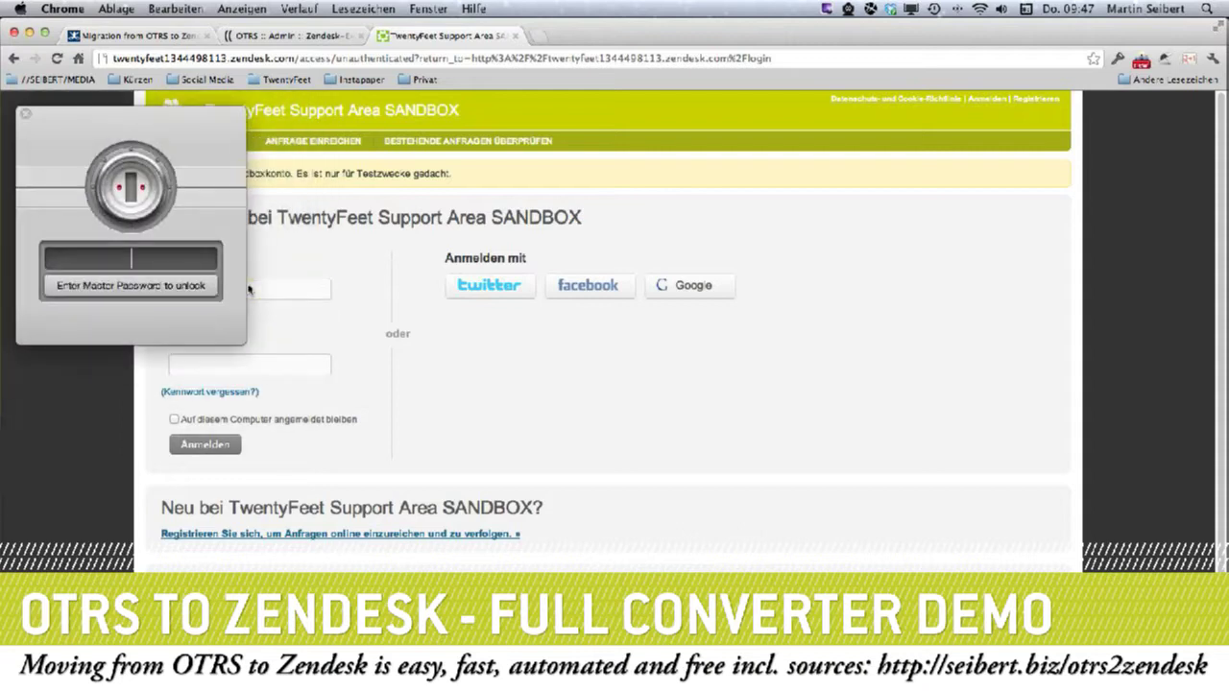
{"action": "type", "text": "•••••••"}
{"action": "key", "text": "Return"}
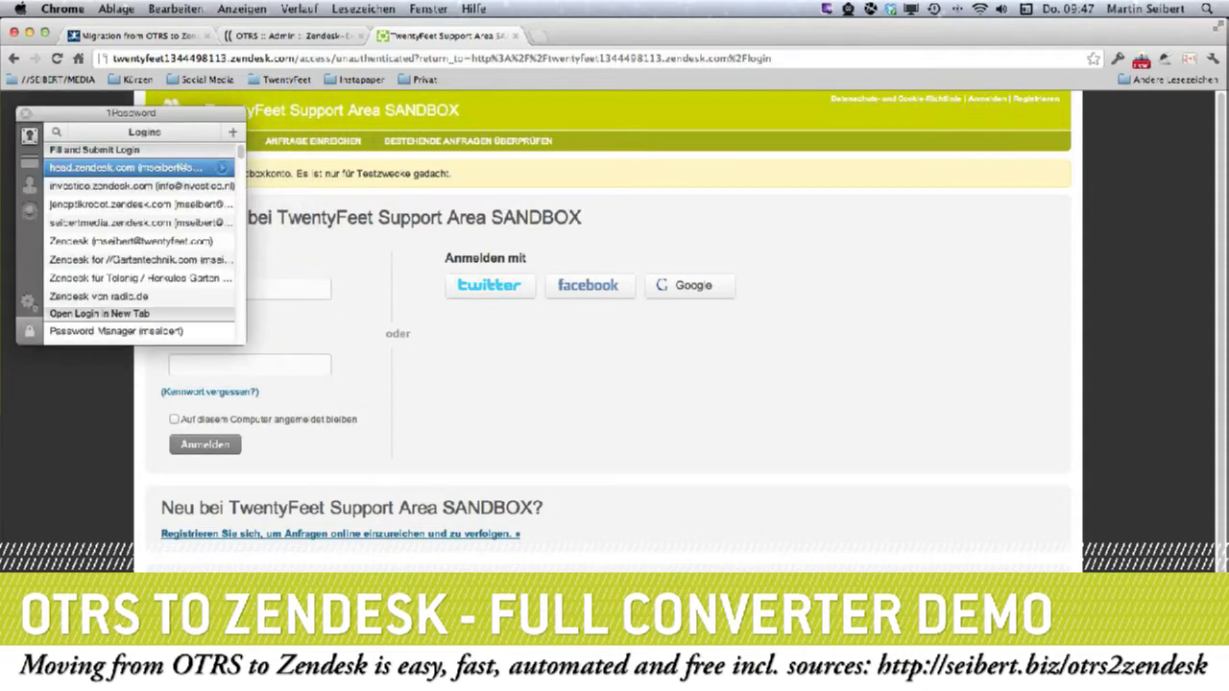
{"action": "scroll", "coordinate": [144, 322], "scroll_direction": "down", "scroll_amount": 1}
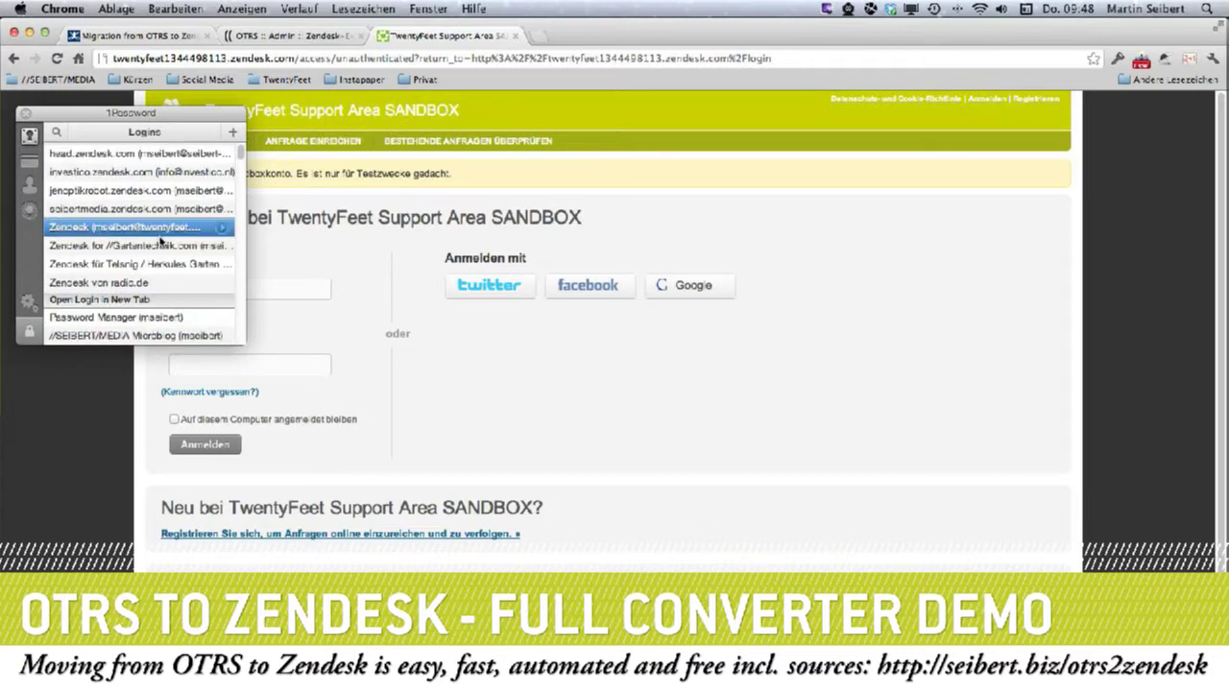
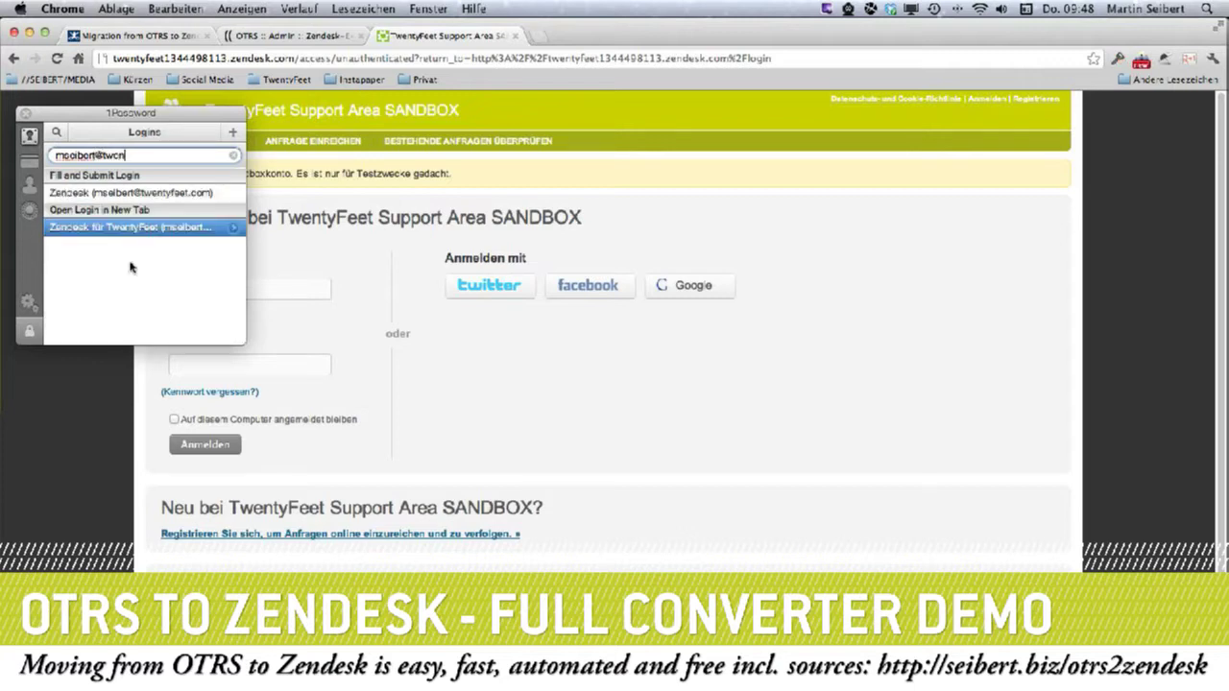
Paste the account e-mail and password from the password manager into the sandbox form and sign in.
{"action": "left_click", "coordinate": [115, 230]}
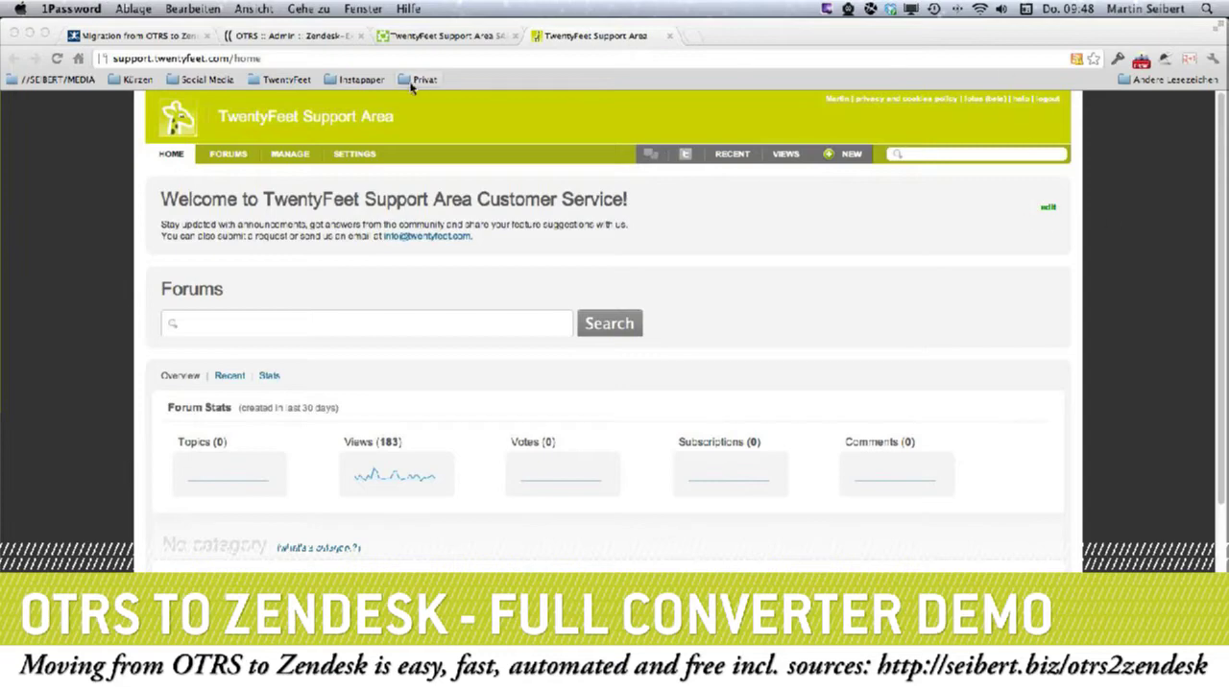
{"action": "left_click", "coordinate": [469, 43]}
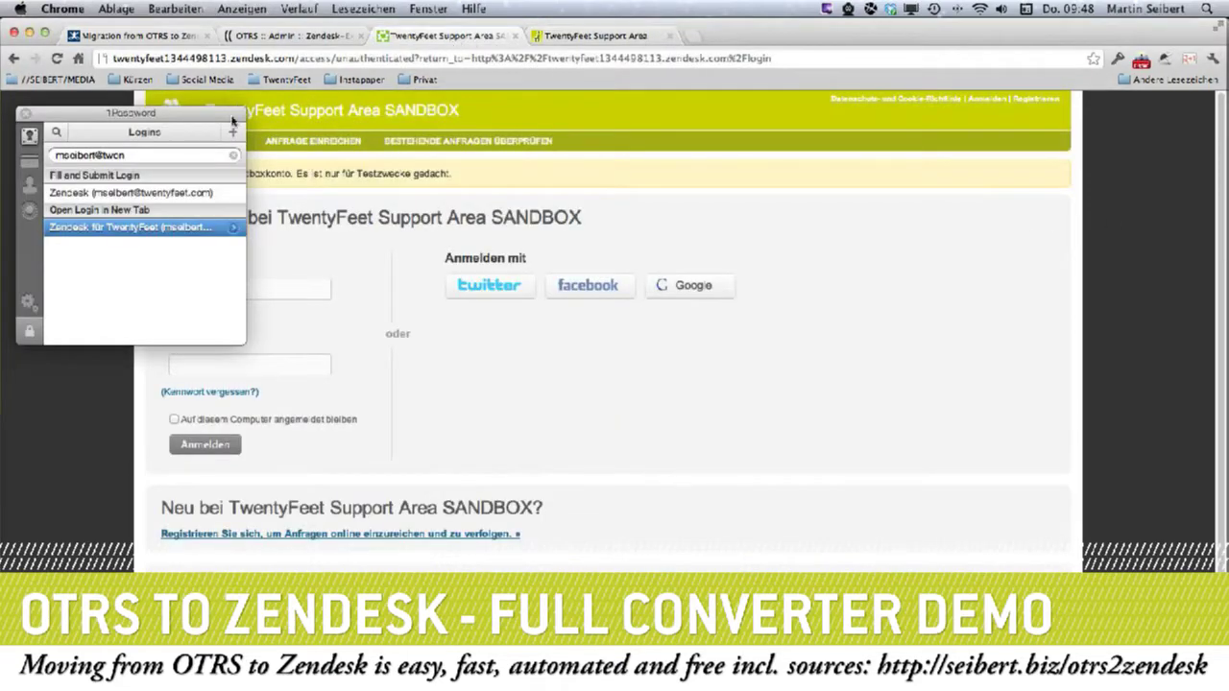
{"action": "key", "text": "Up"}
{"action": "left_click", "coordinate": [27, 114]}
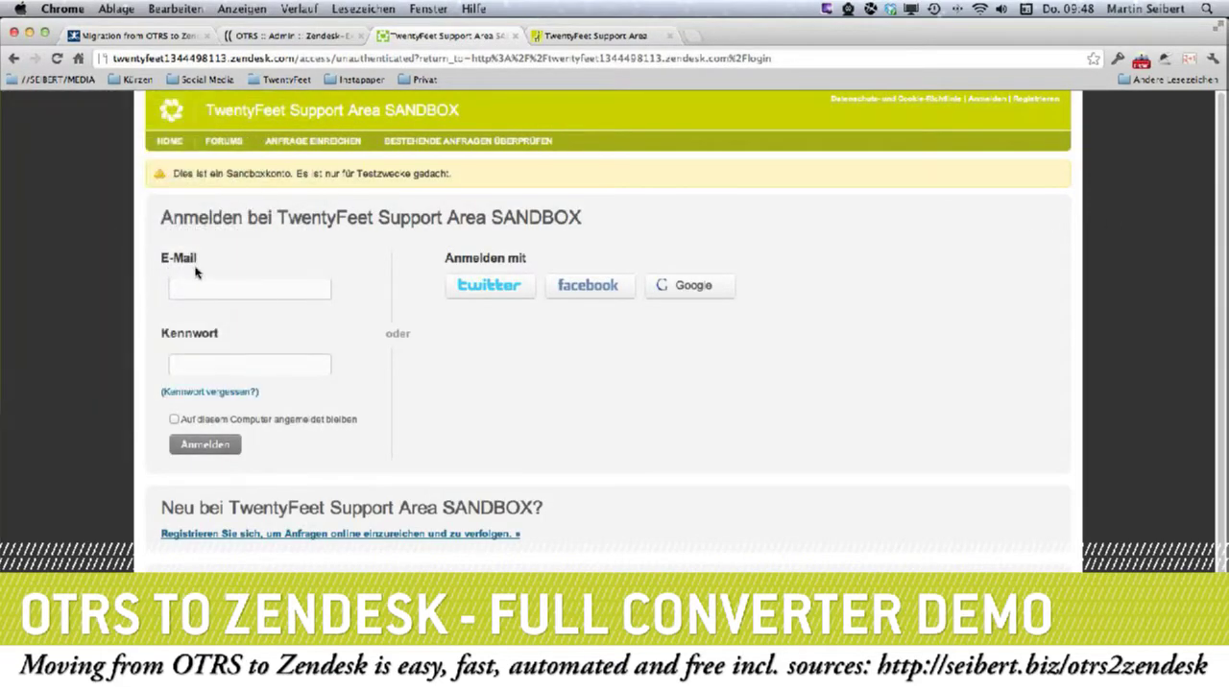
{"action": "left_click", "coordinate": [195, 285]}
{"action": "key", "text": "super+v"}
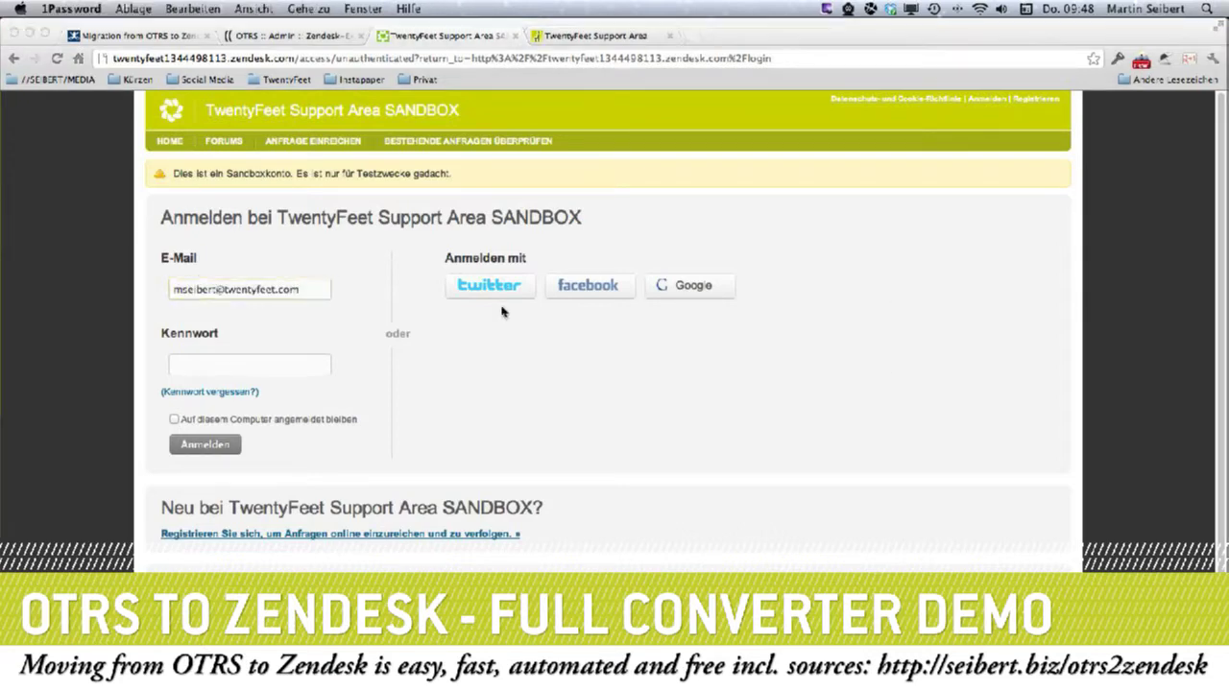
{"action": "left_click", "coordinate": [238, 363]}
{"action": "key", "text": "super+v"}
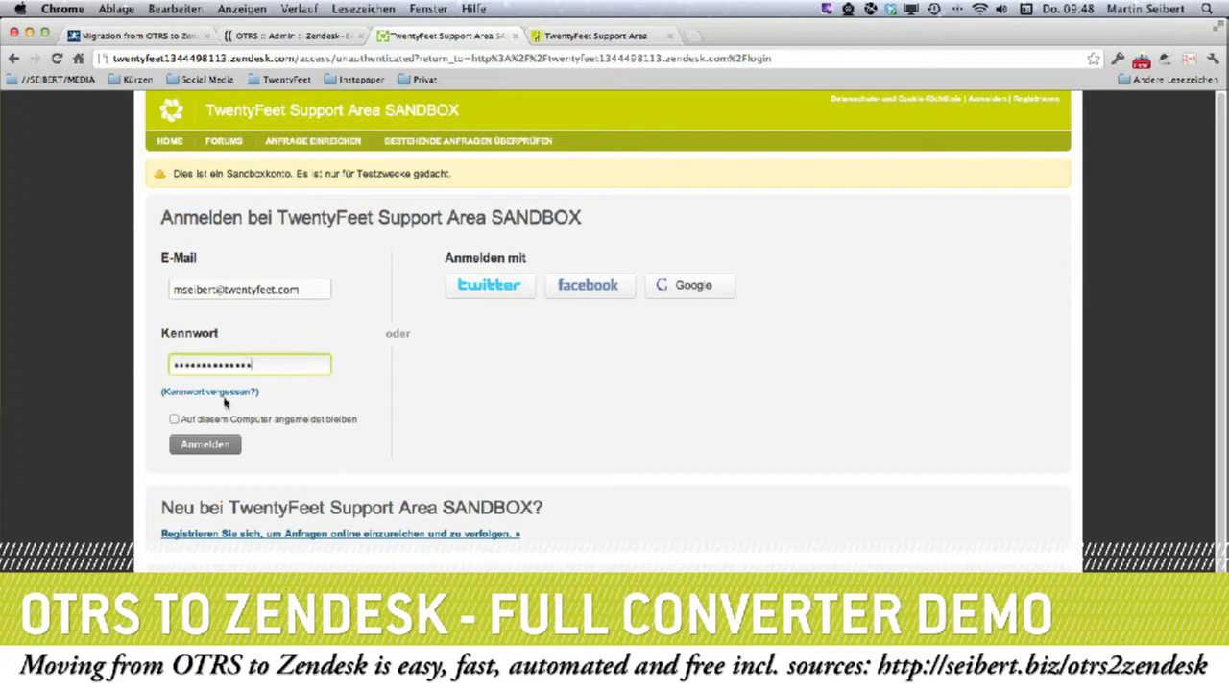
{"action": "left_click", "coordinate": [205, 444]}
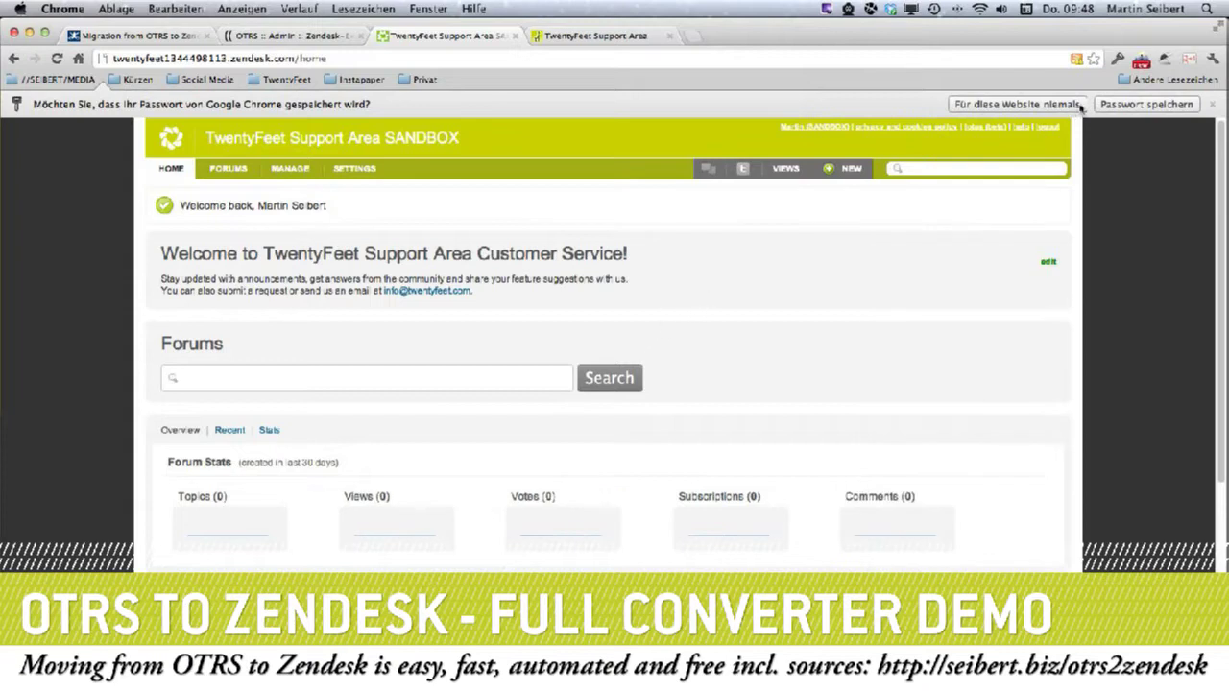
Dismiss the save-password offer and show the sandbox's single unsolved ticket.
{"action": "left_click", "coordinate": [1134, 106]}
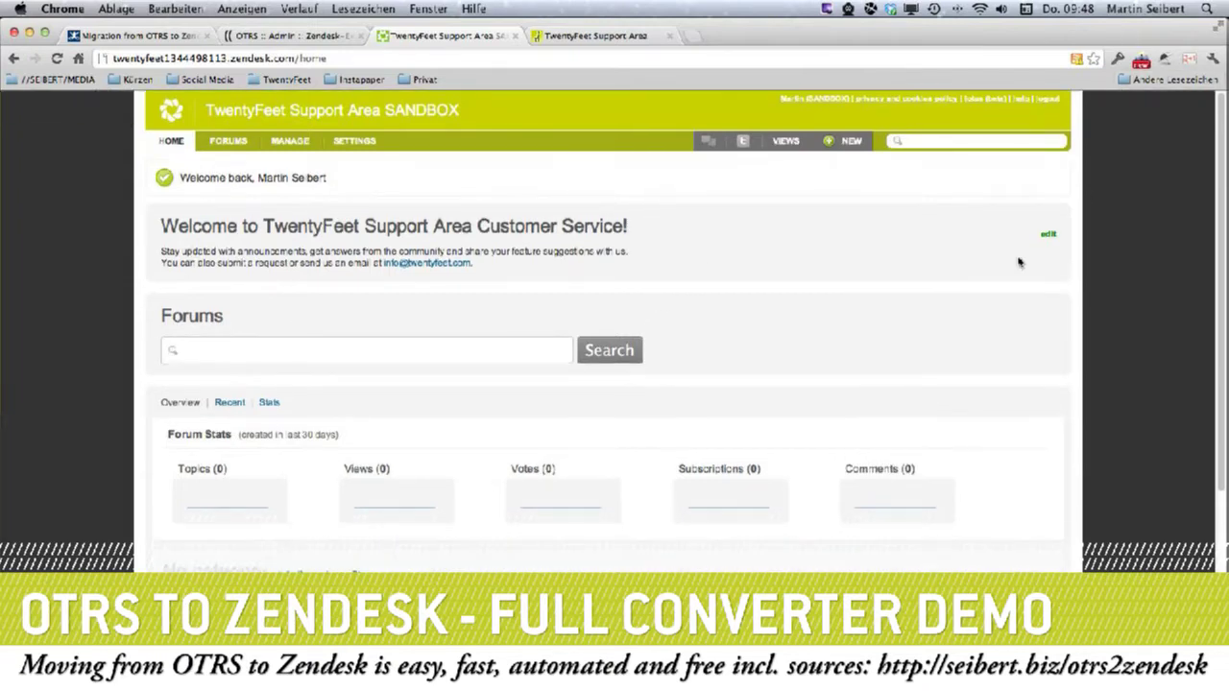
{"action": "left_click", "coordinate": [790, 144]}
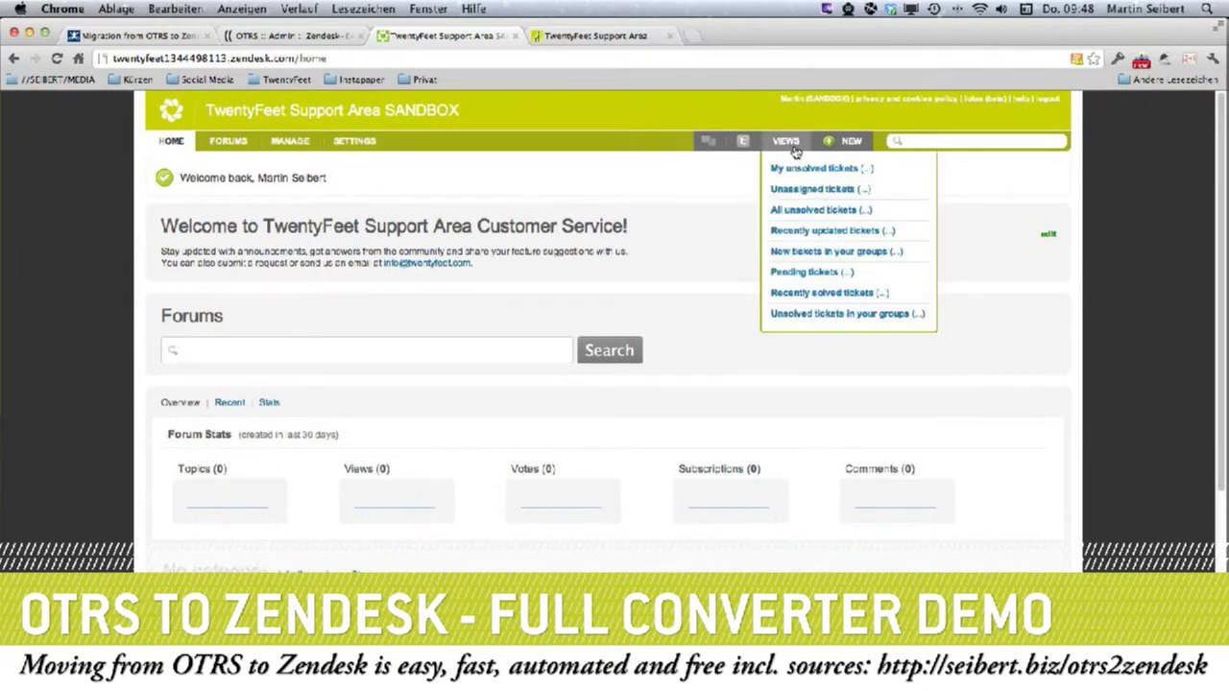
{"action": "left_click", "coordinate": [807, 209]}
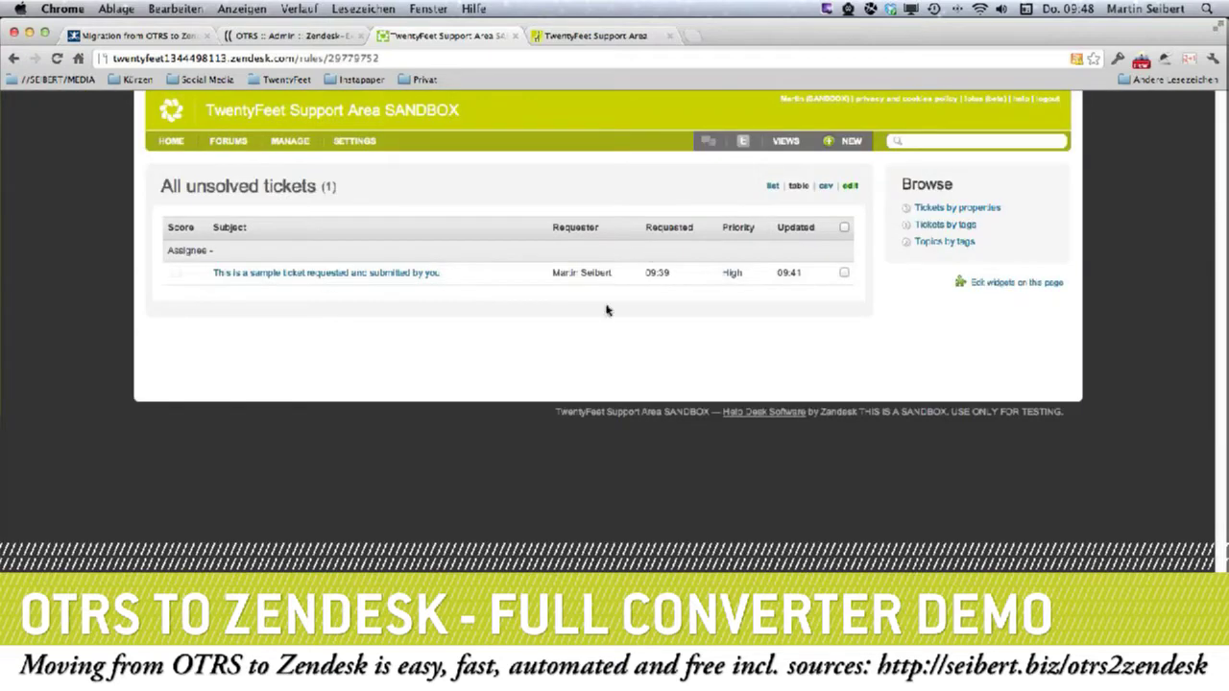
Review the sandbox's end-users and 8 agents, then return to the OTRS migration page.
{"action": "left_click", "coordinate": [278, 144]}
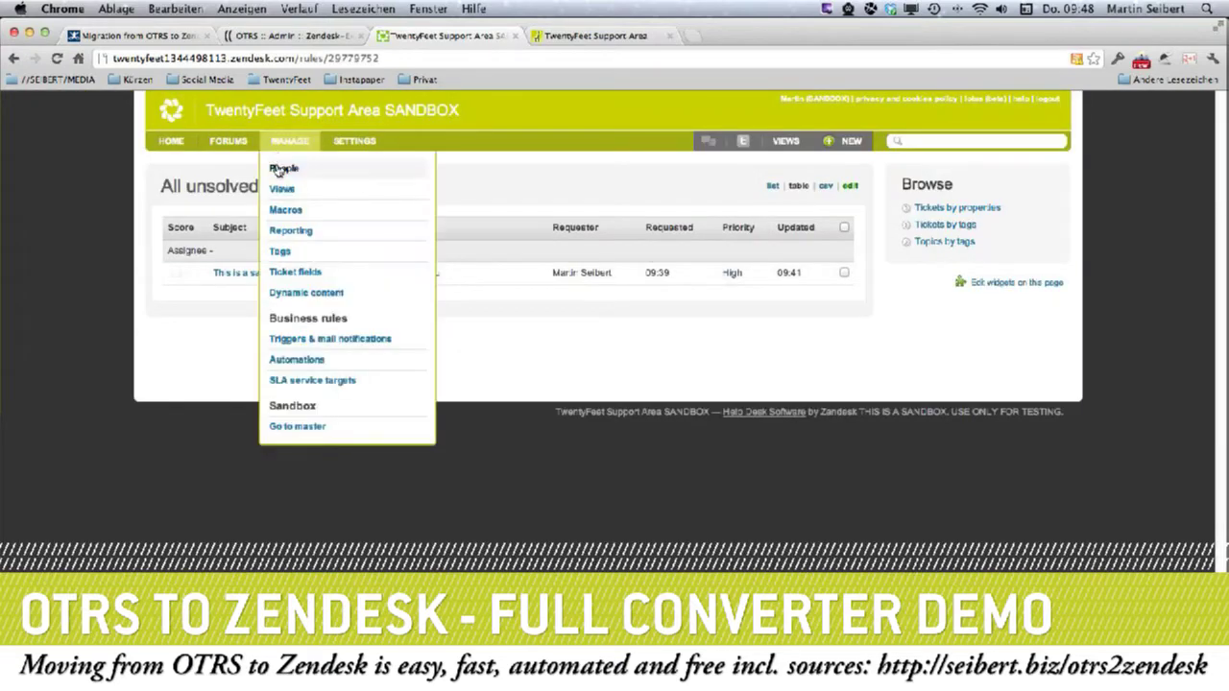
{"action": "left_click", "coordinate": [278, 169]}
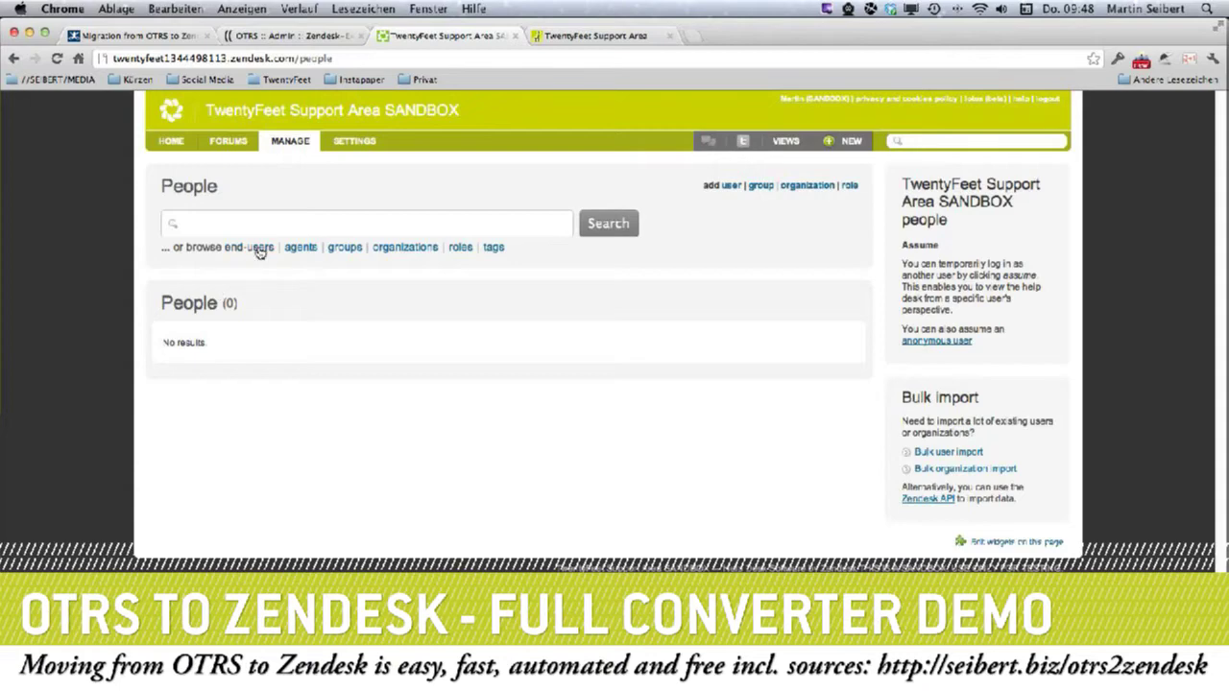
{"action": "left_click", "coordinate": [256, 248]}
{"action": "left_click", "coordinate": [298, 248]}
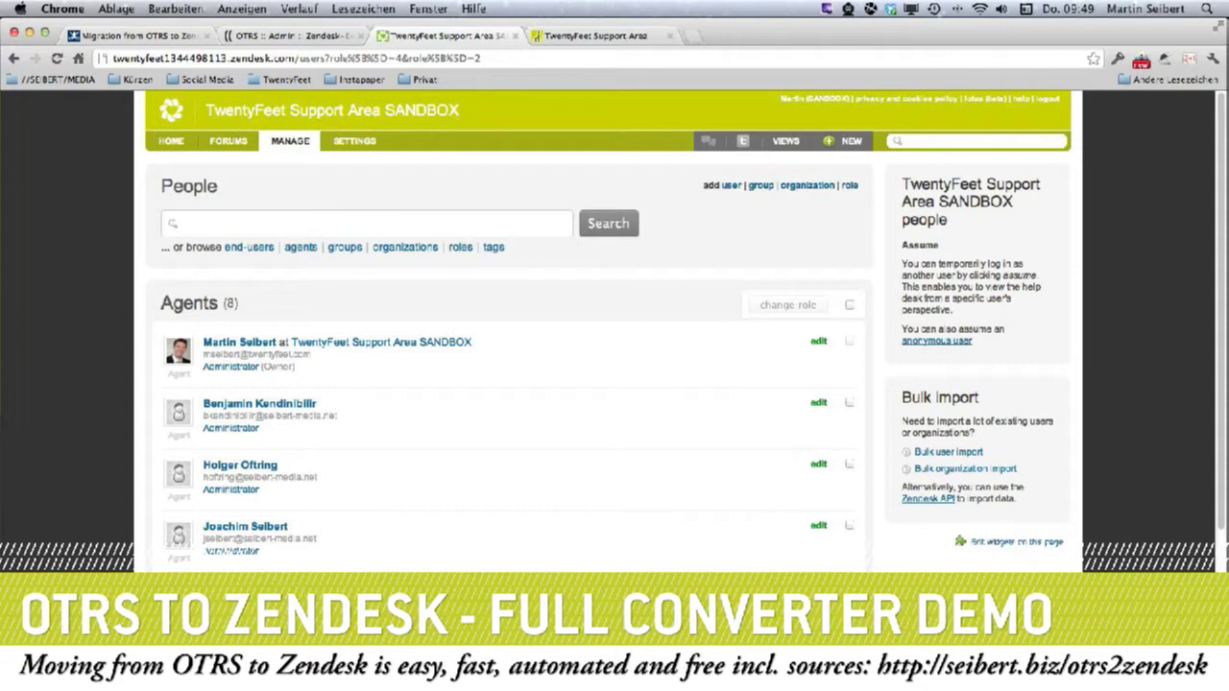
{"action": "key", "text": "super+Tab"}
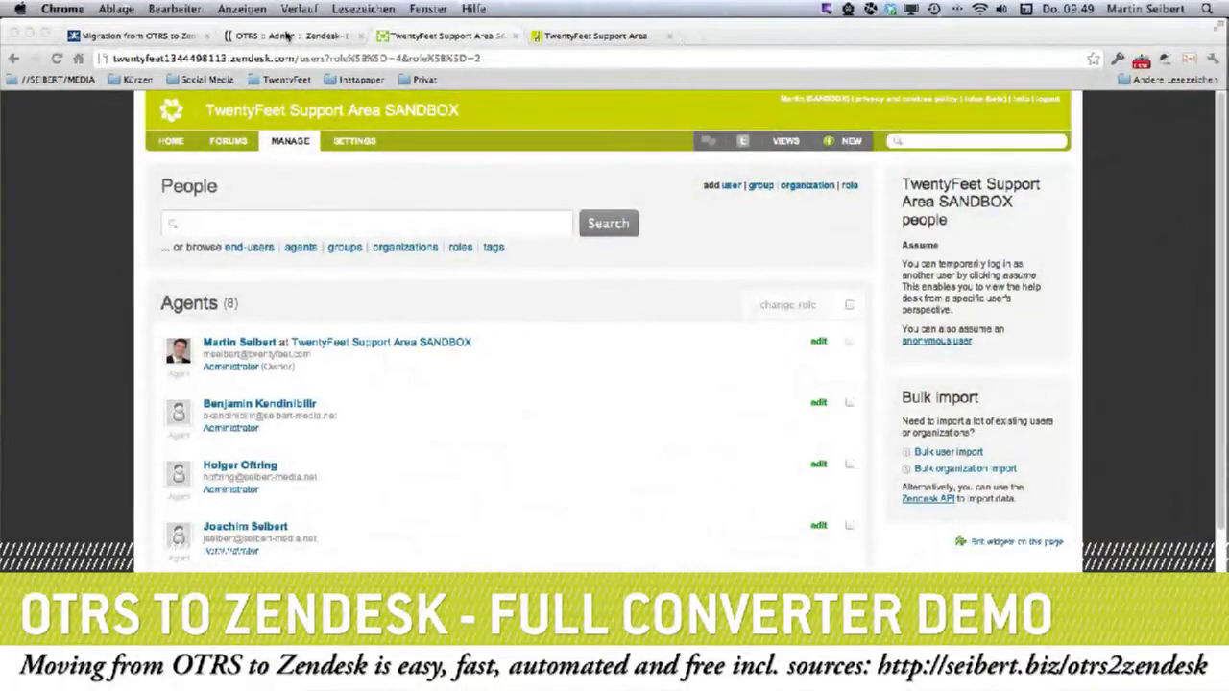
{"action": "left_click", "coordinate": [285, 35]}
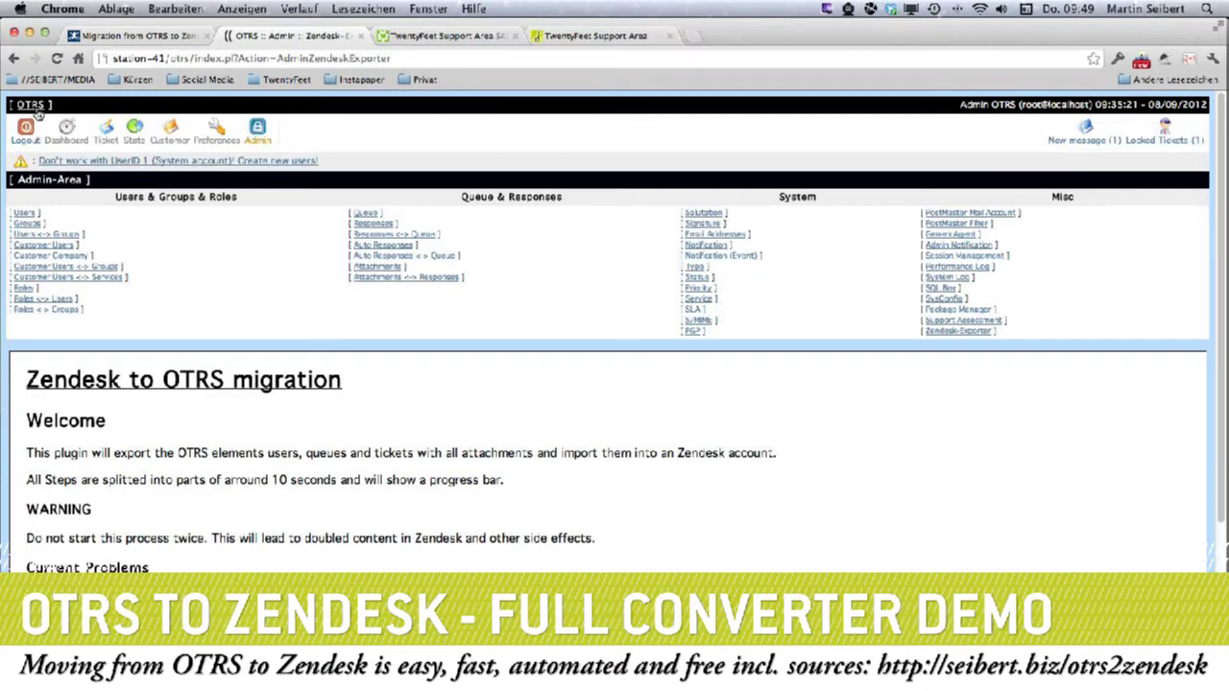
Scroll through the OTRS dashboard's ticket lists, then open the Admin-Area overview.
{"action": "left_click", "coordinate": [61, 132]}
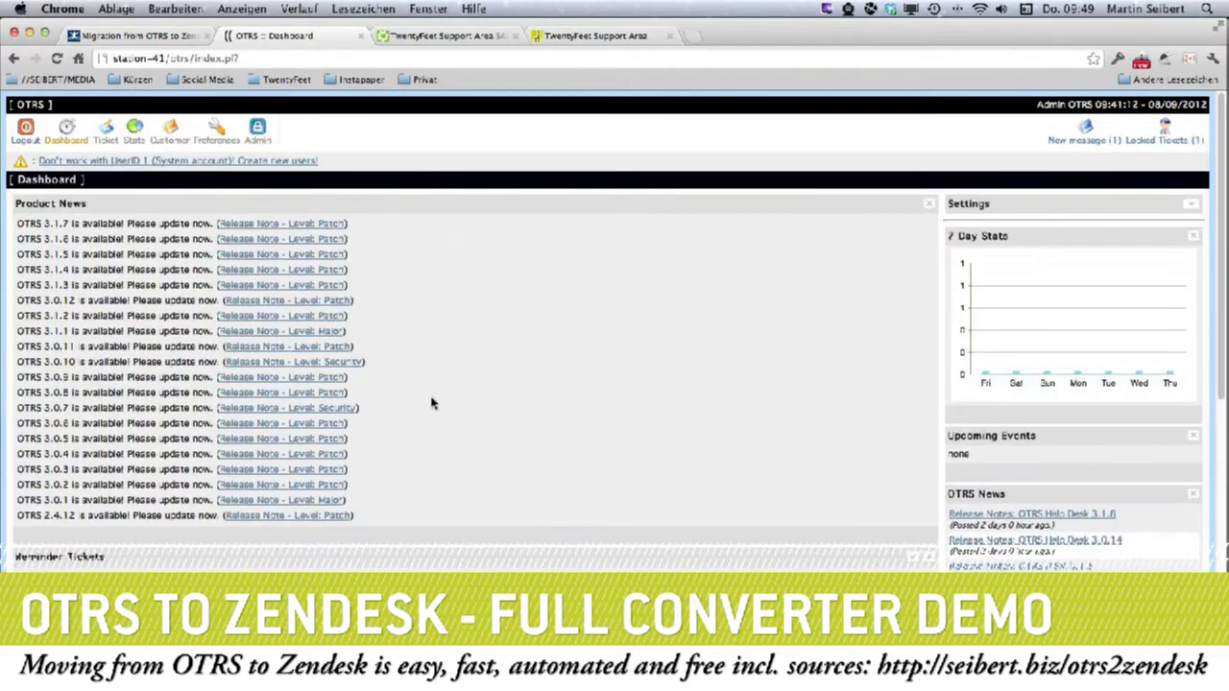
{"action": "scroll", "coordinate": [654, 474], "scroll_direction": "down", "scroll_amount": 10}
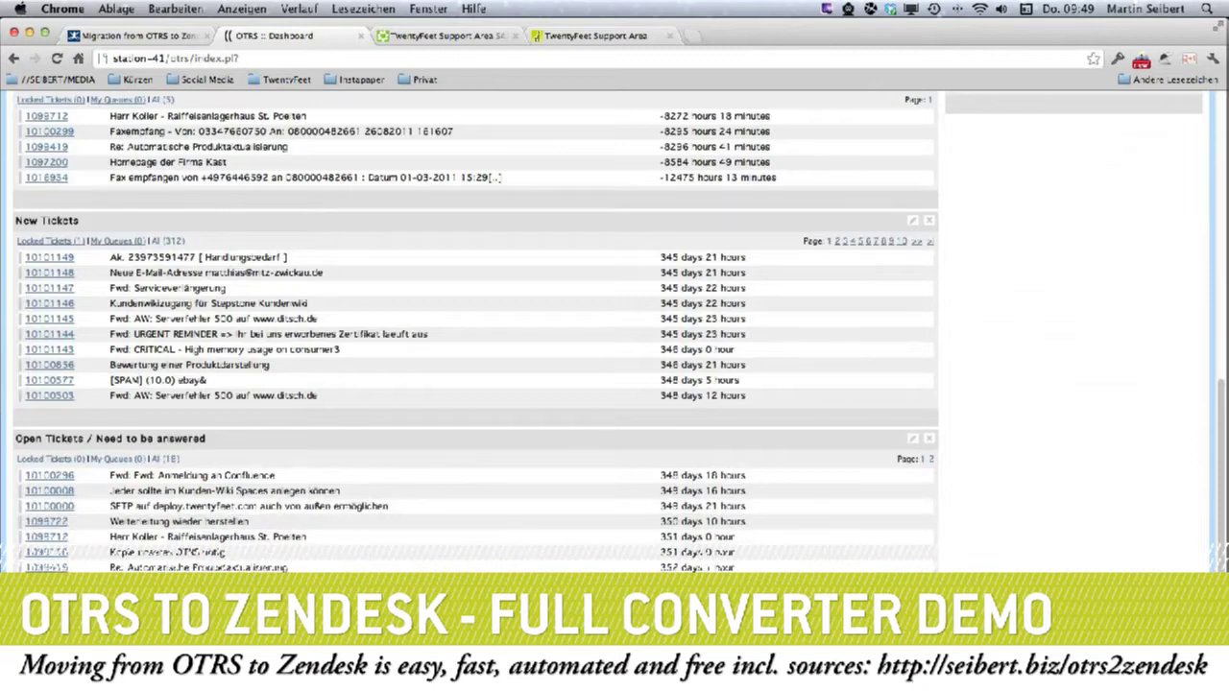
{"action": "scroll", "coordinate": [964, 484], "scroll_direction": "up", "scroll_amount": 10}
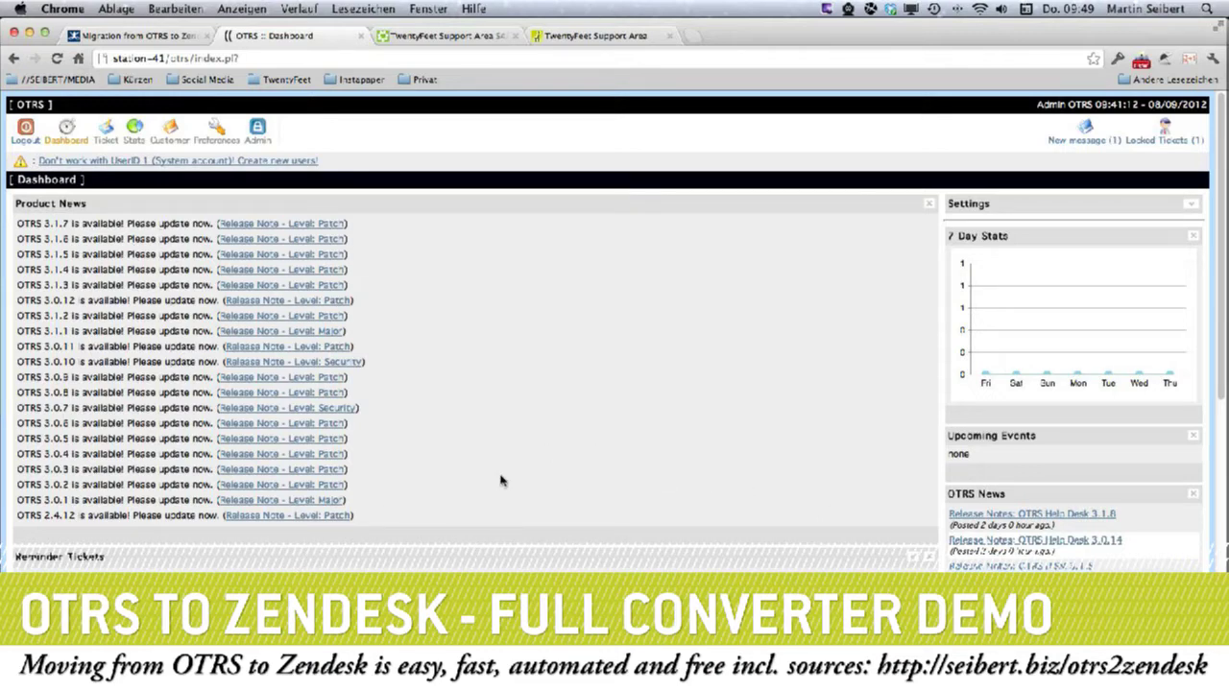
{"action": "left_click", "coordinate": [258, 131]}
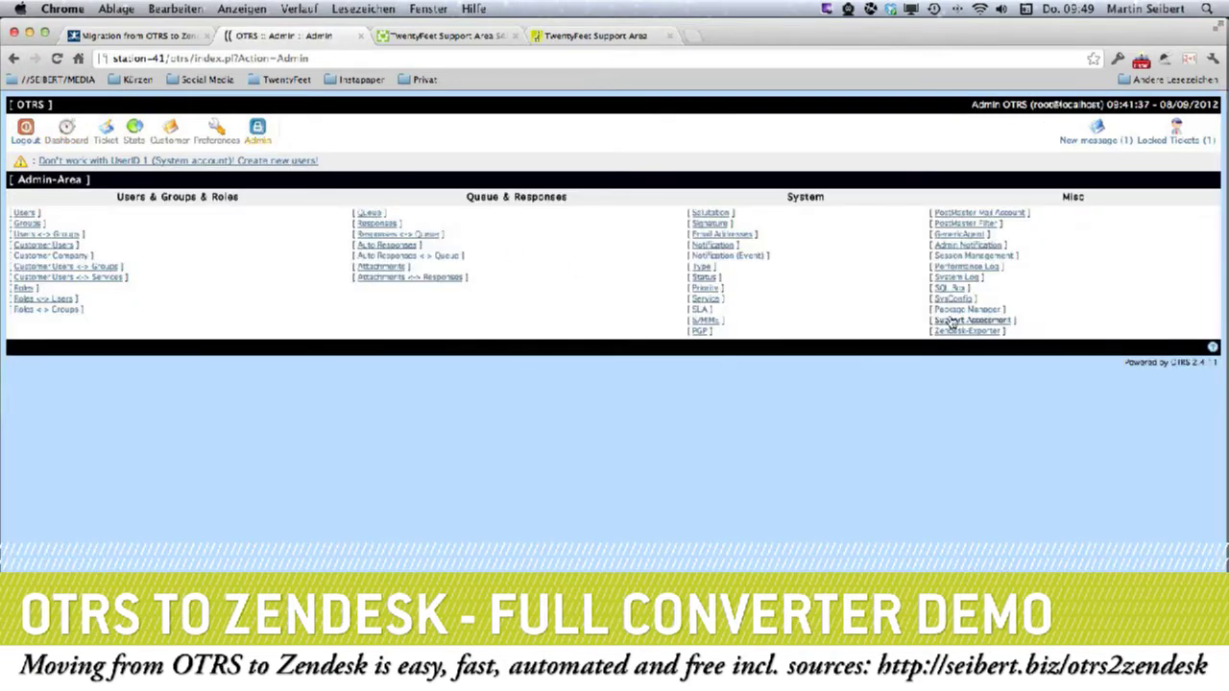
Open the Package Manager, which flags ZendeskExporter 1.0.3 as not correctly deployed.
{"action": "left_click", "coordinate": [954, 313]}
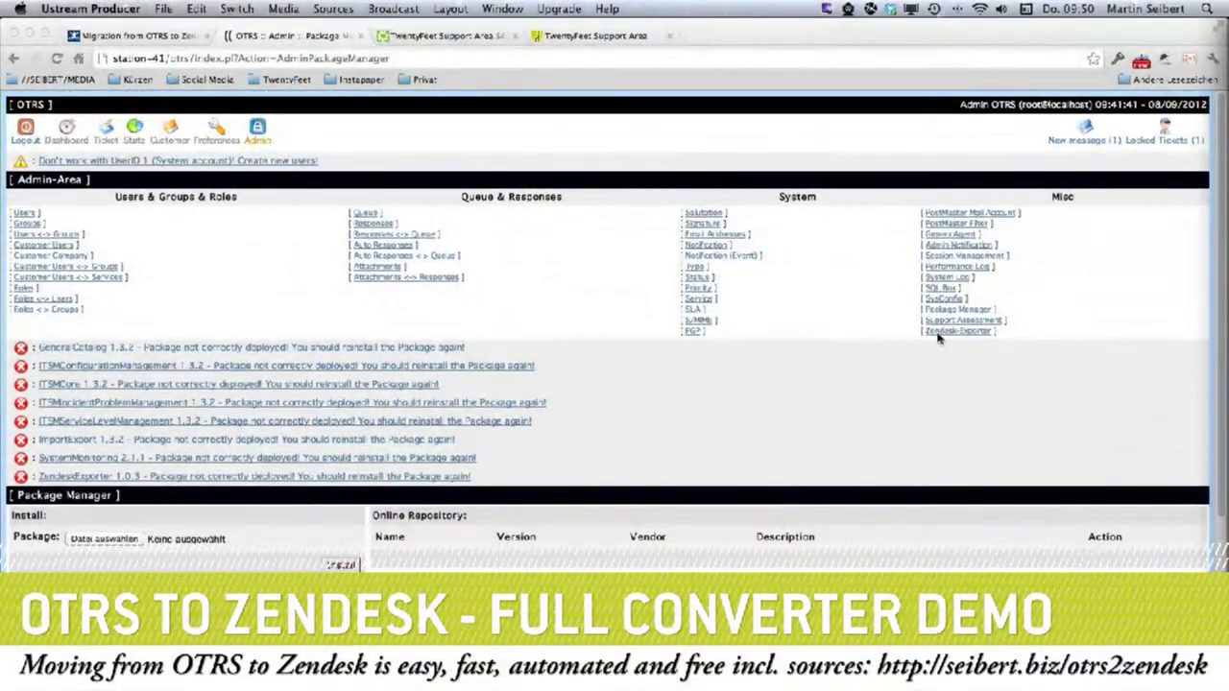
{"action": "left_click", "coordinate": [944, 338]}
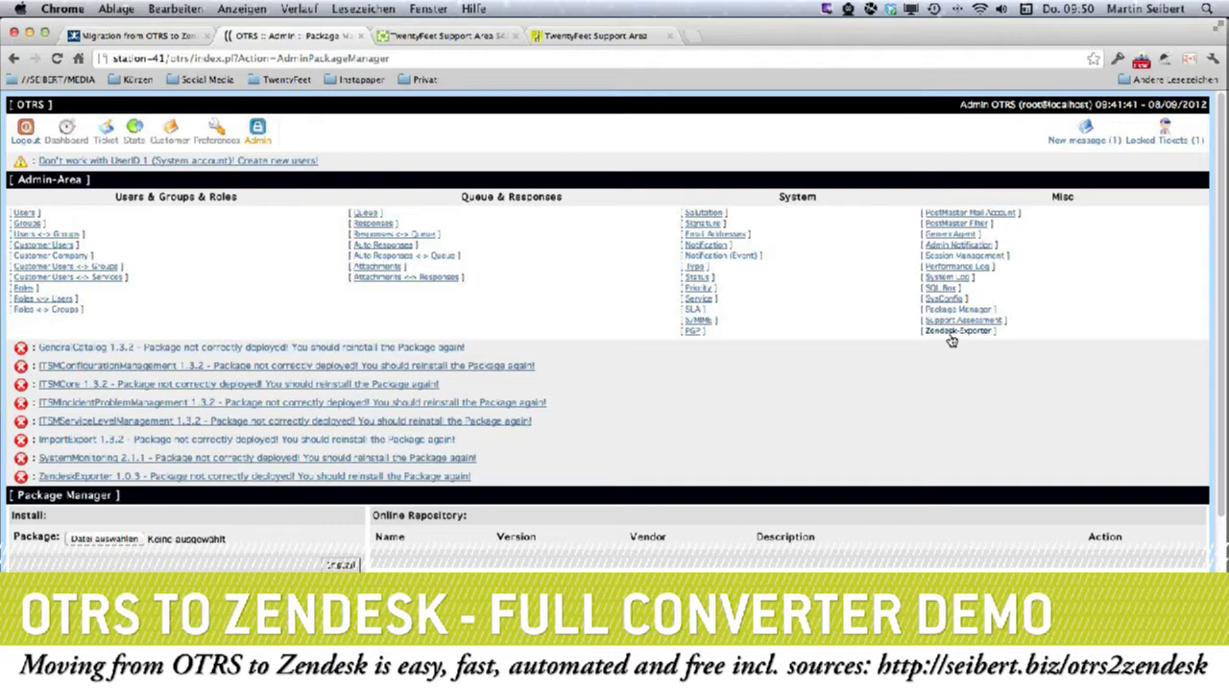
Open the Zendesk-Exporter, read its Current Problems list, and start the migration in Test mode.
{"action": "left_click", "coordinate": [950, 334]}
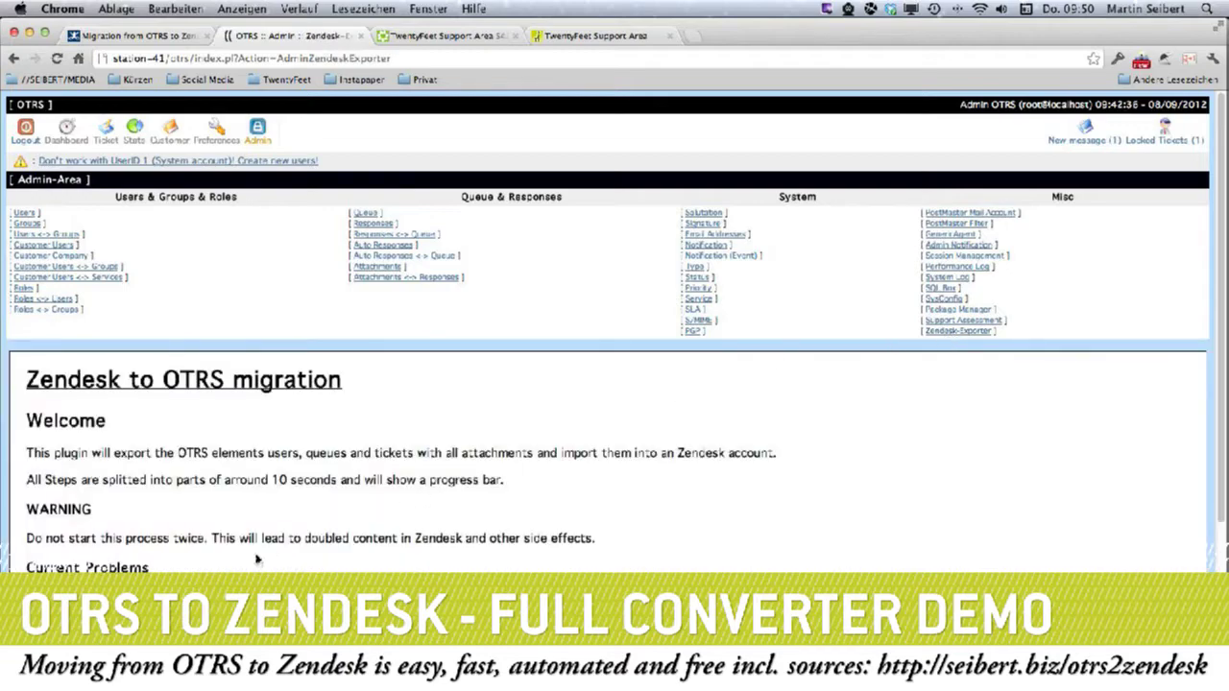
{"action": "scroll", "coordinate": [257, 556], "scroll_direction": "down", "scroll_amount": 5}
{"action": "scroll", "coordinate": [257, 557], "scroll_direction": "down", "scroll_amount": 2}
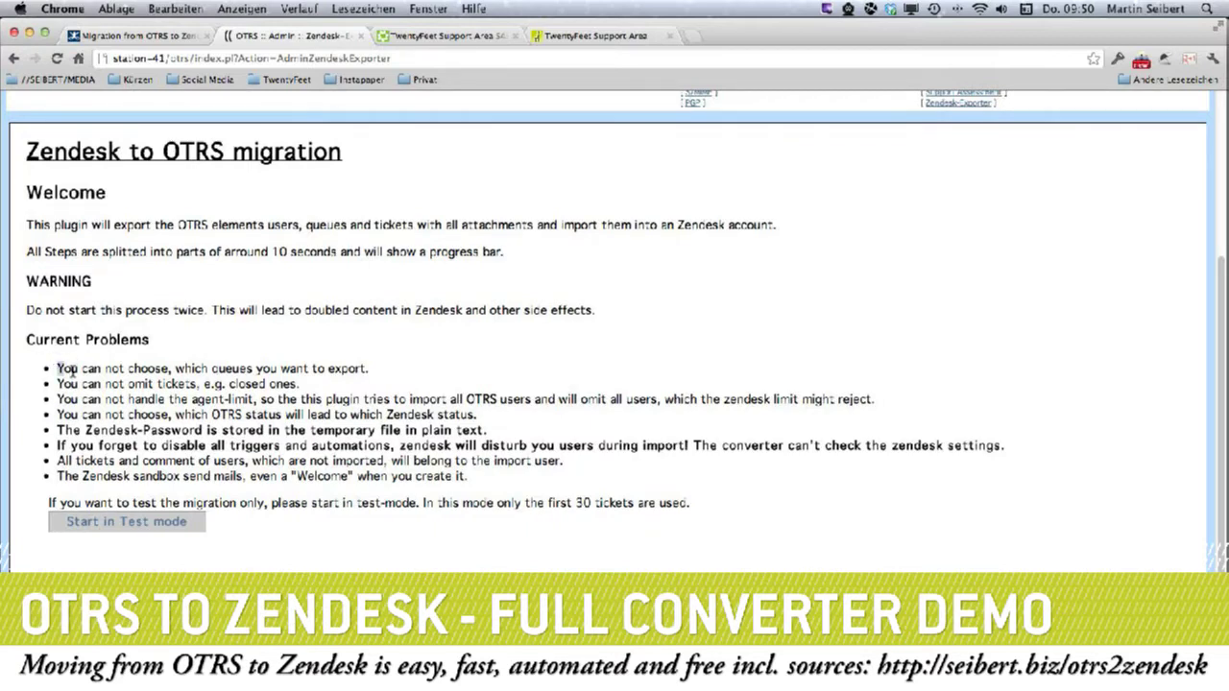
{"action": "left_click_drag", "start_coordinate": [60, 368], "coordinate": [527, 479]}
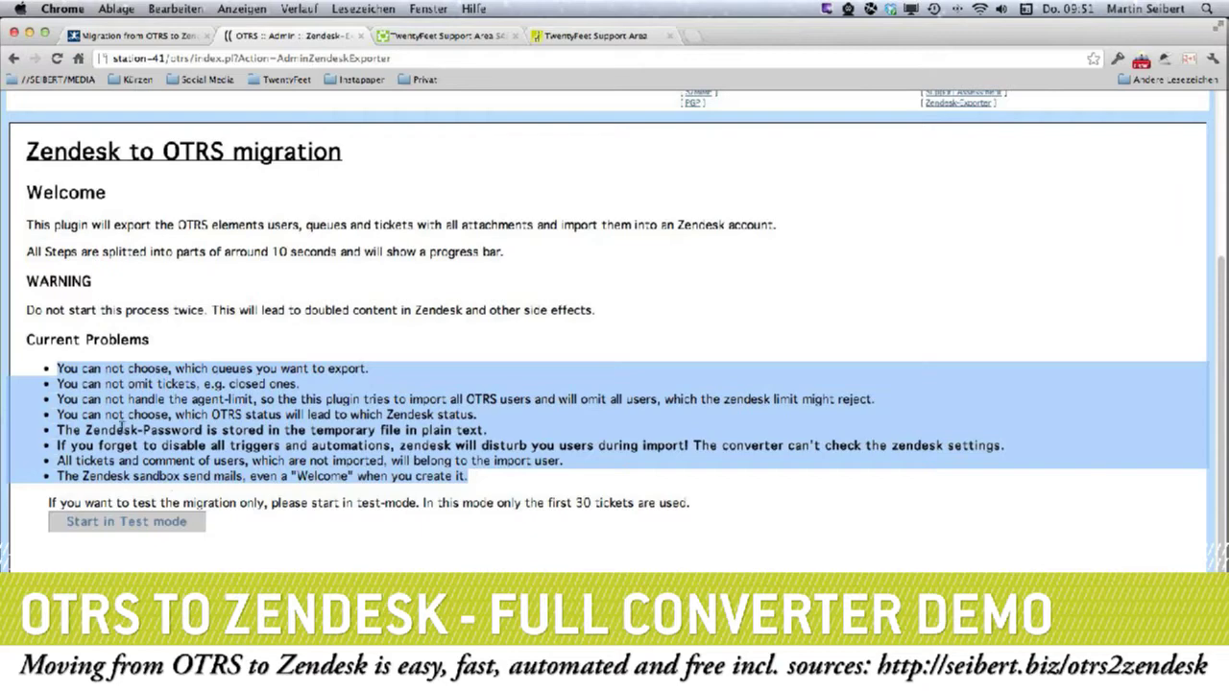
{"action": "left_click", "coordinate": [228, 520]}
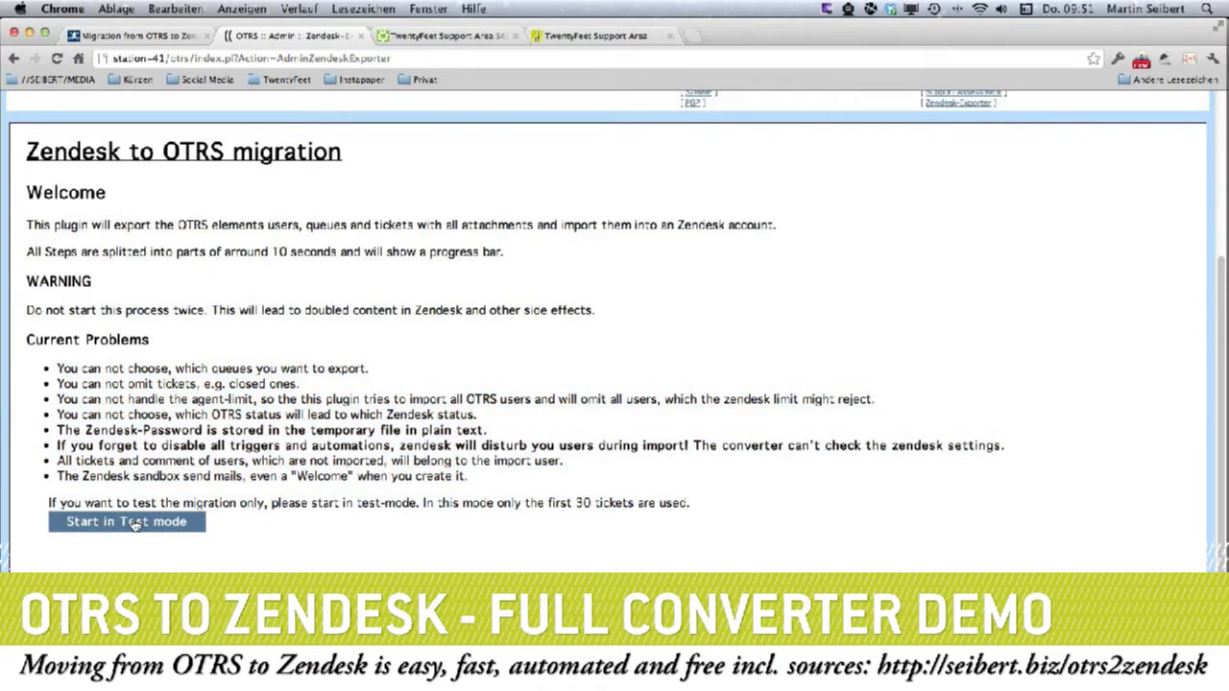
{"action": "left_click", "coordinate": [134, 524]}
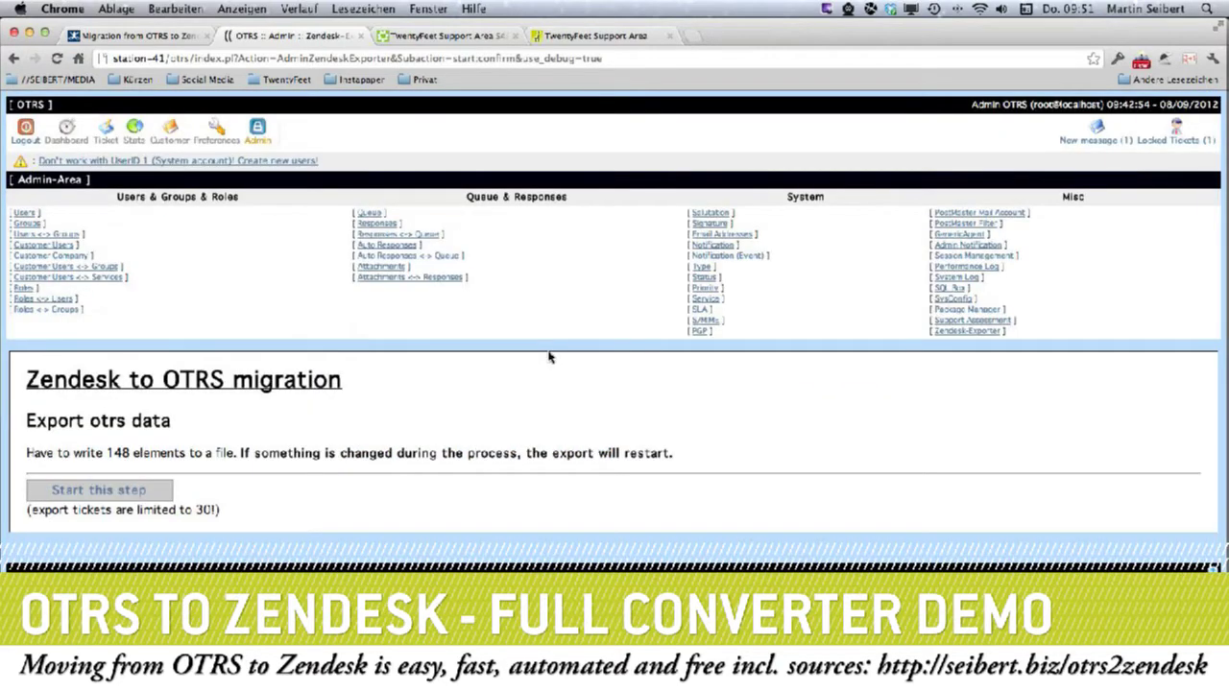
Export all 148 OTRS elements to a file and proceed to the migration settings page.
{"action": "left_click", "coordinate": [146, 491]}
{"action": "left_click", "coordinate": [100, 491]}
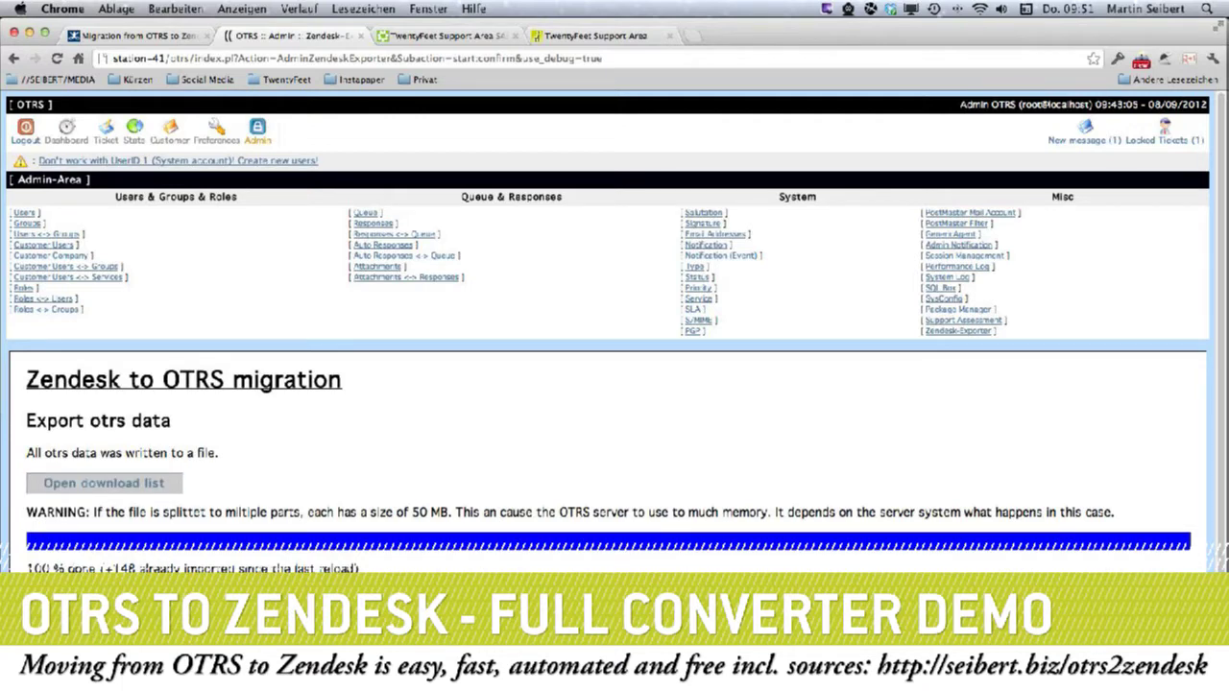
{"action": "scroll", "coordinate": [309, 499], "scroll_direction": "down", "scroll_amount": 3}
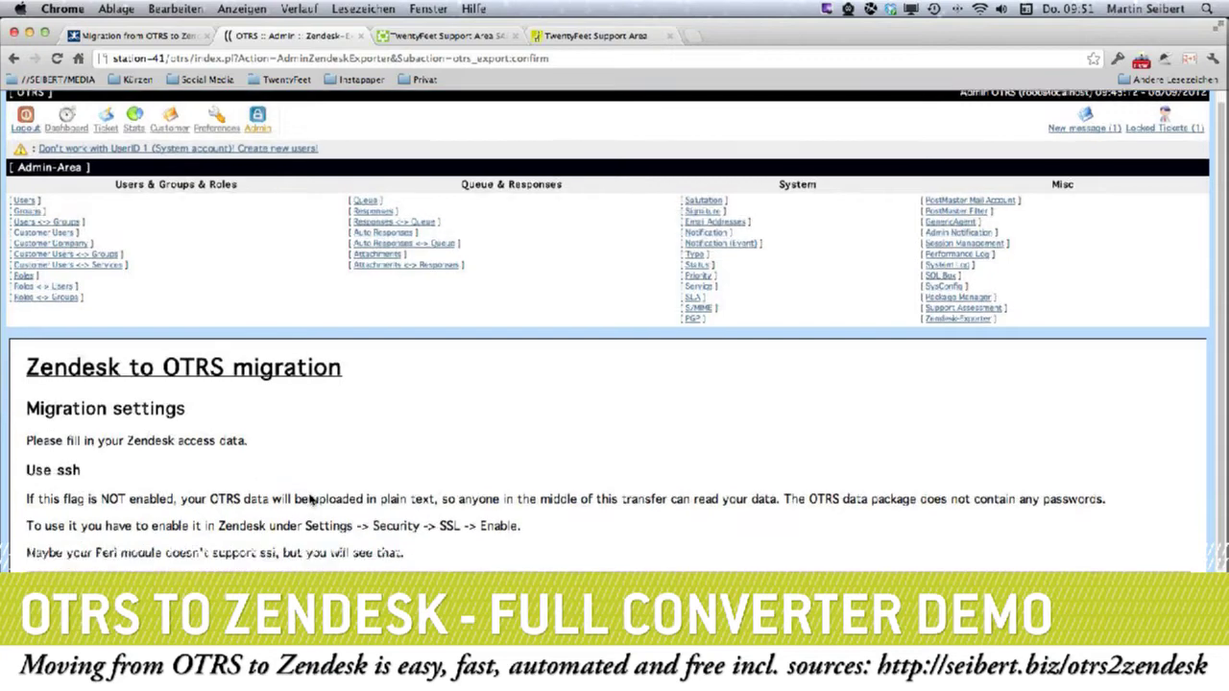
Scroll to the Zendesk access data fields, then switch to the sandbox's People page with 8 agents.
{"action": "scroll", "coordinate": [309, 499], "scroll_direction": "down", "scroll_amount": 1}
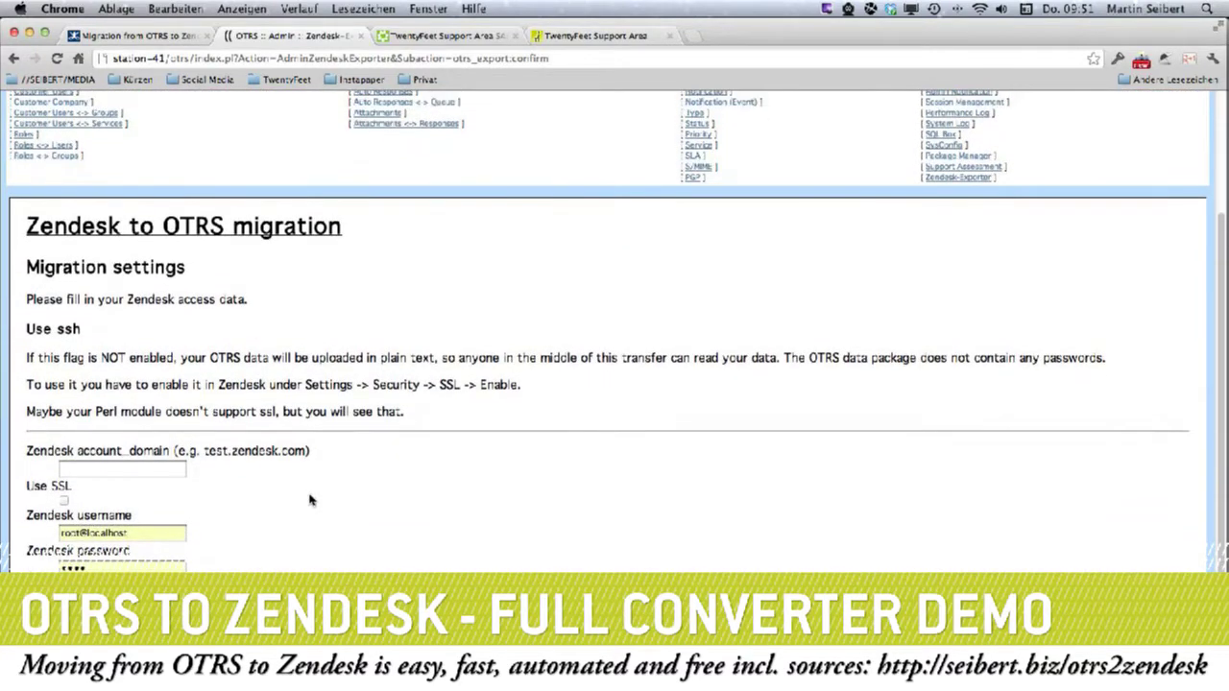
{"action": "scroll", "coordinate": [309, 499], "scroll_direction": "down", "scroll_amount": 1}
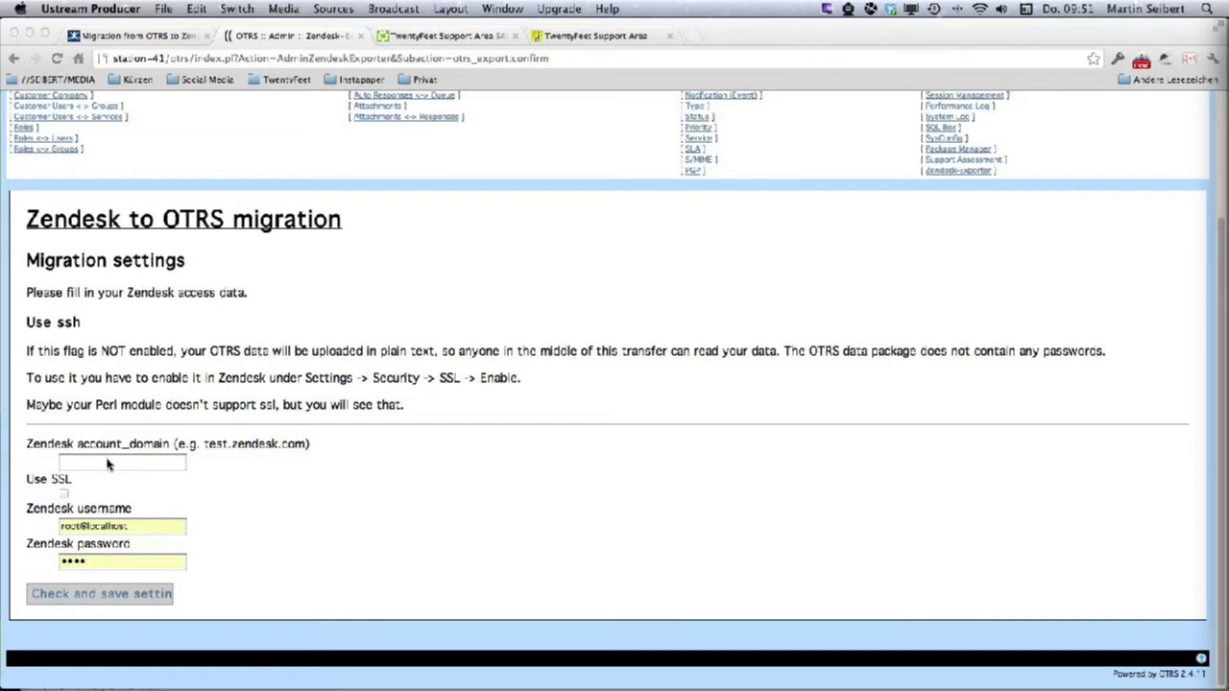
{"action": "left_click", "coordinate": [423, 36]}
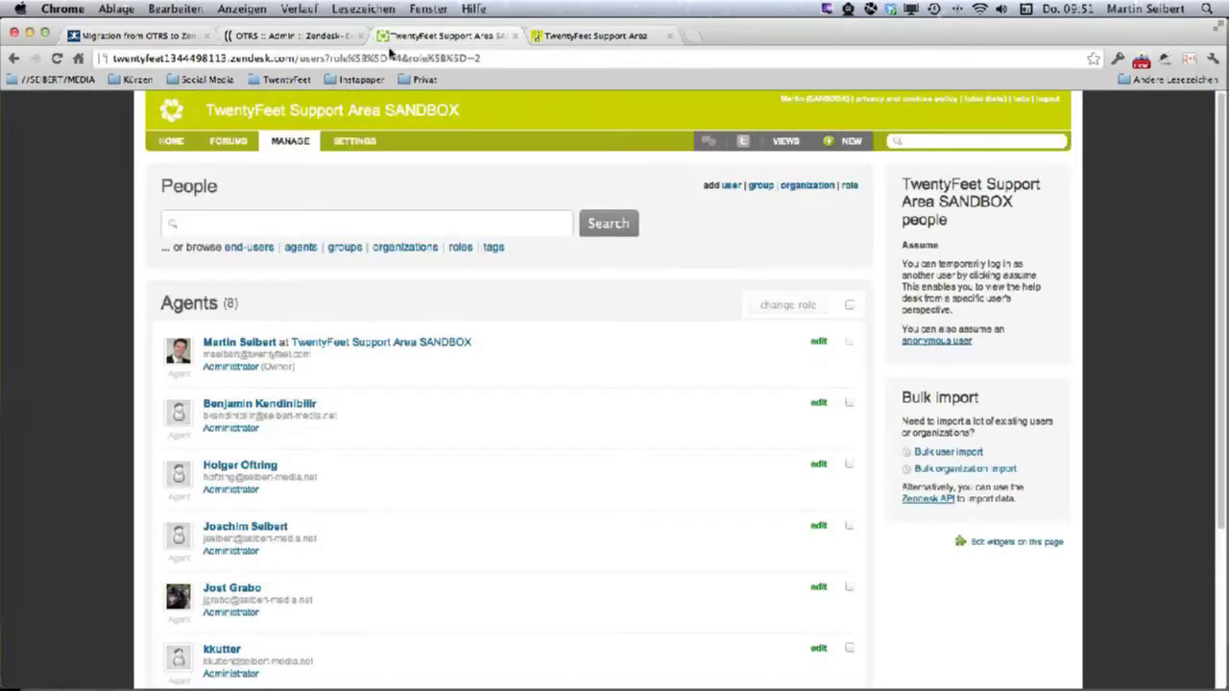
Copy the sandbox domain from the Zendesk address bar into the account_domain field.
{"action": "left_click", "coordinate": [280, 62]}
{"action": "left_click", "coordinate": [295, 59]}
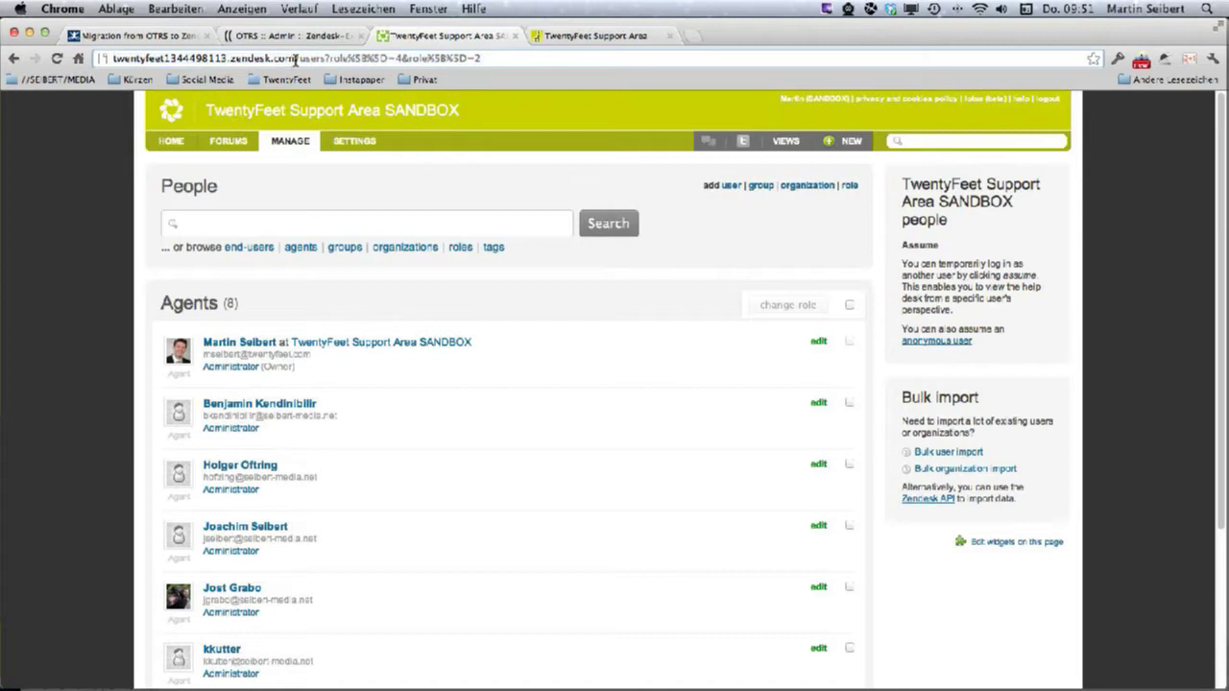
{"action": "left_click_drag", "start_coordinate": [295, 59], "coordinate": [42, 57]}
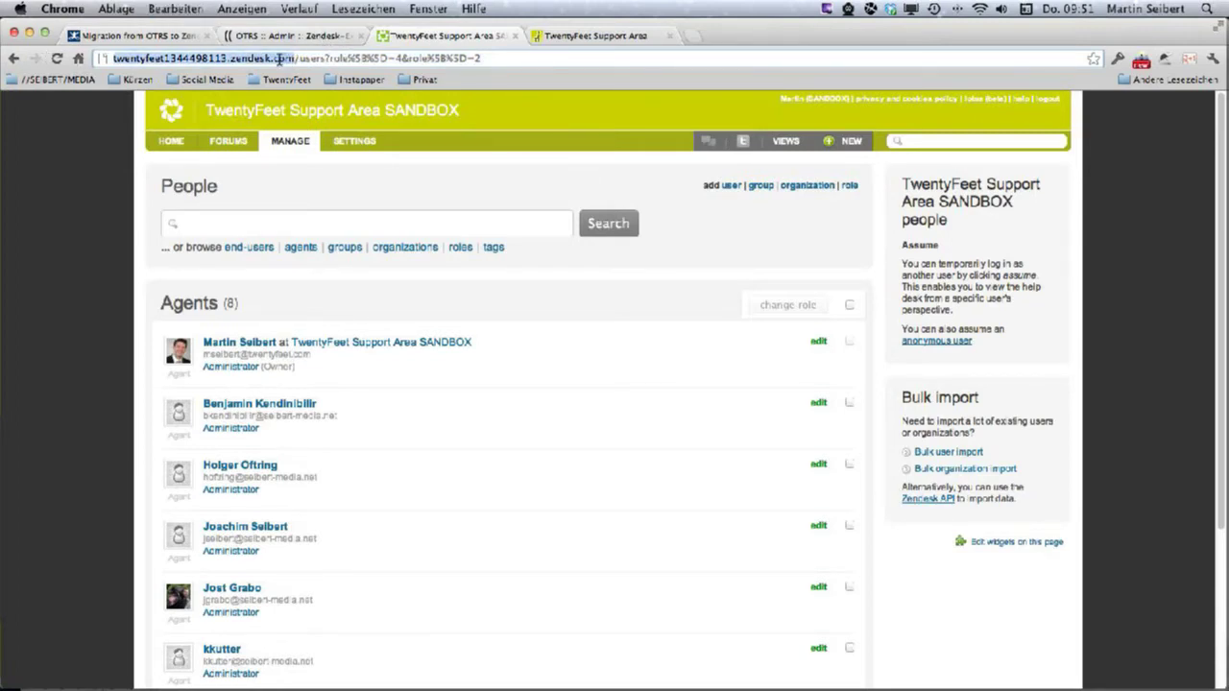
{"action": "left_click", "coordinate": [336, 39]}
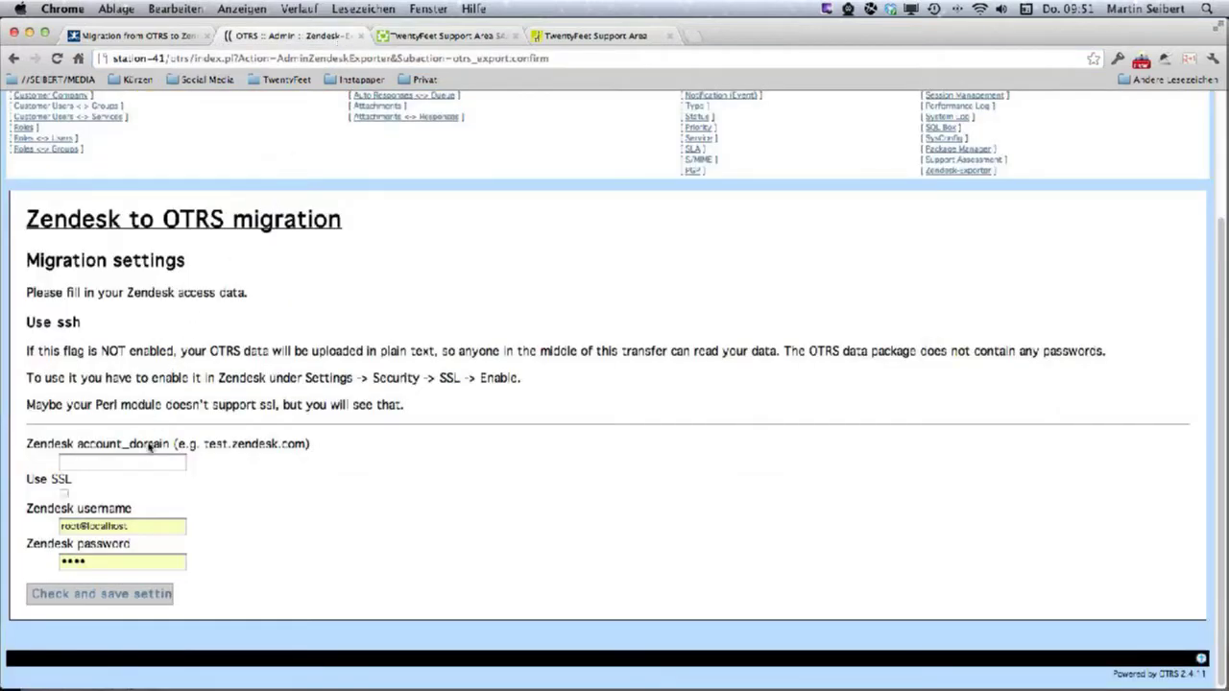
{"action": "left_click", "coordinate": [144, 462]}
{"action": "key", "text": "super+v"}
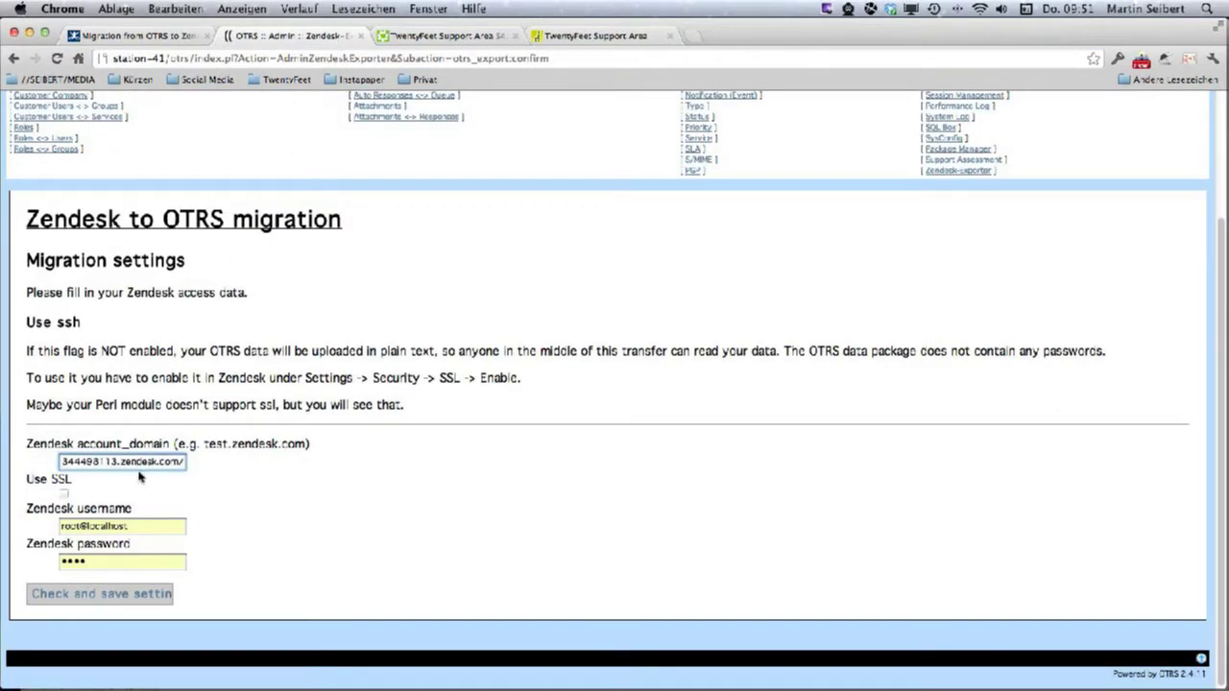
{"action": "key", "text": "super+Left"}
Fill the Zendesk username and password from the password manager, then check and save settings.
{"action": "key", "text": "super+Tab"}
{"action": "key", "text": "super+Tab"}
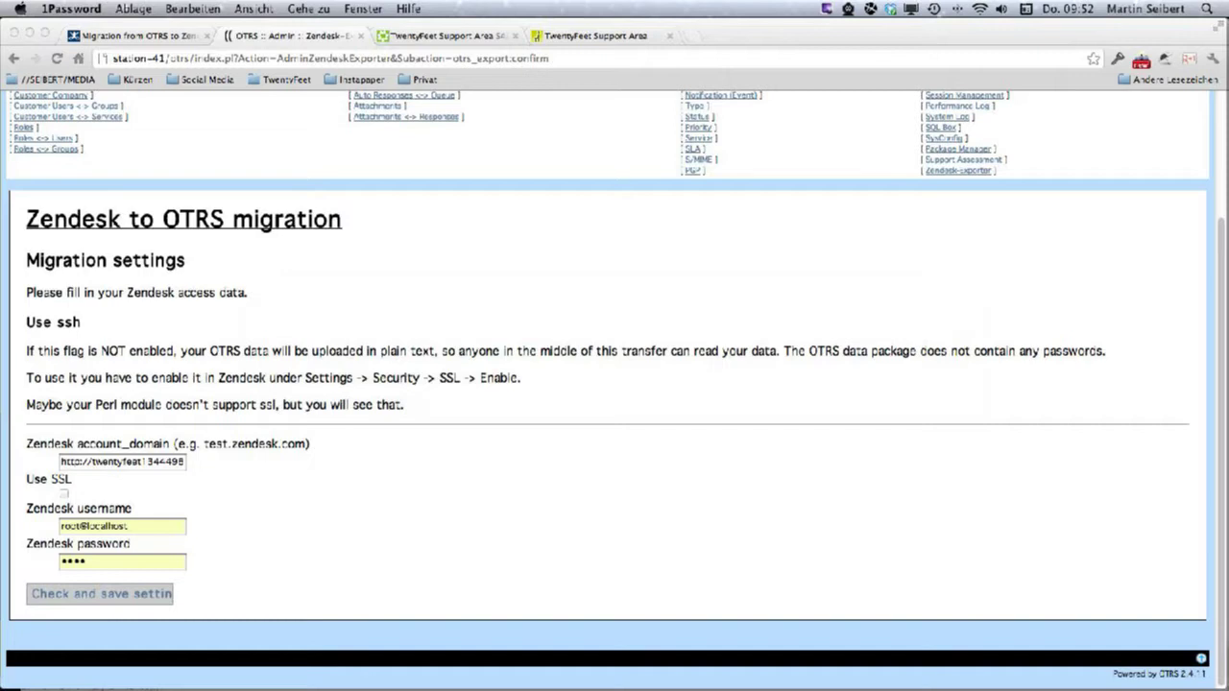
{"action": "left_click", "coordinate": [133, 523]}
{"action": "triple_click", "coordinate": [133, 522]}
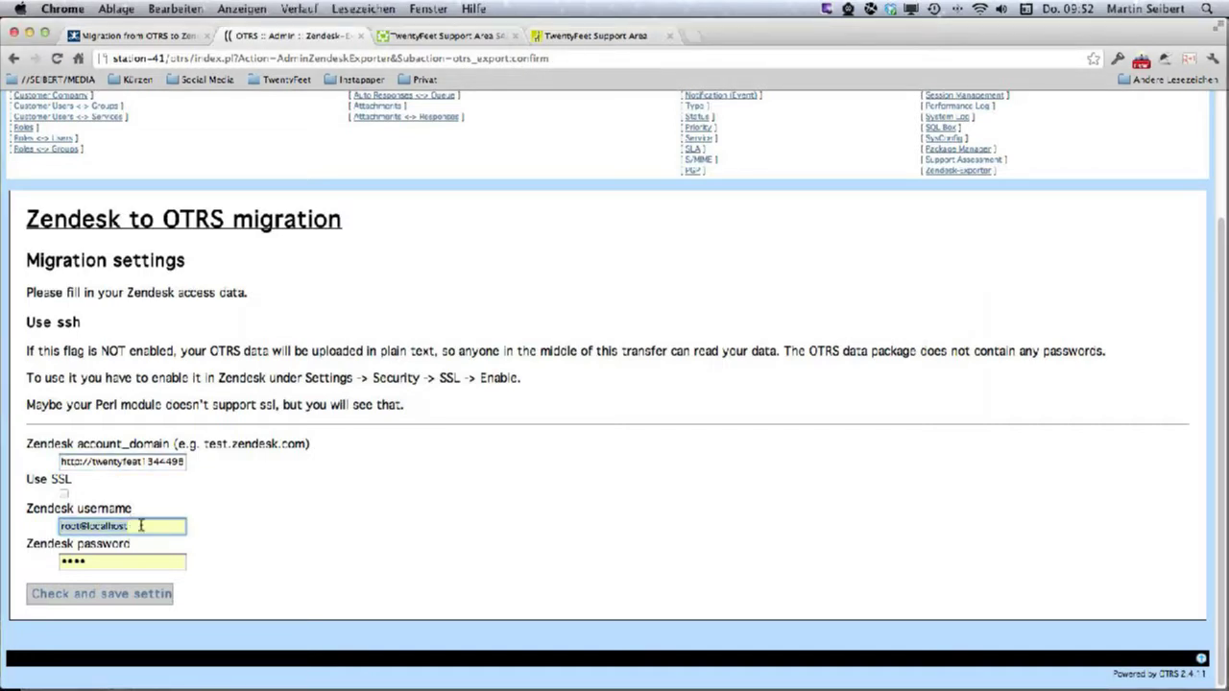
{"action": "key", "text": "super+v"}
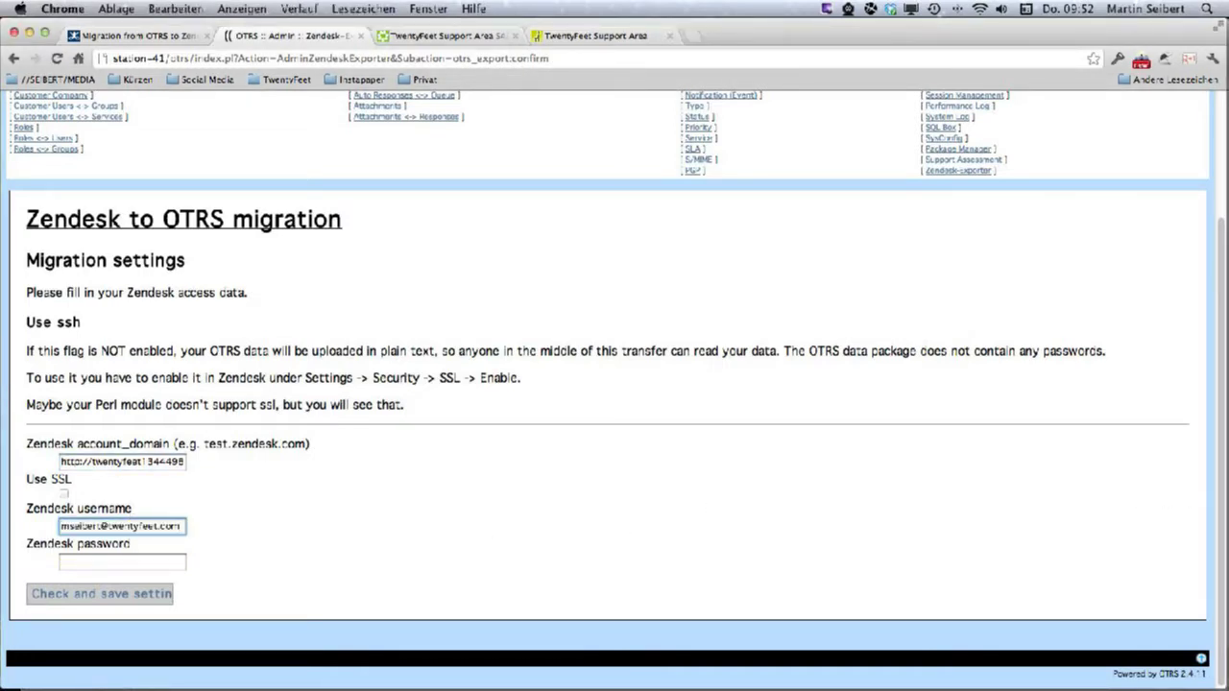
{"action": "left_click", "coordinate": [111, 564]}
{"action": "key", "text": "super+v"}
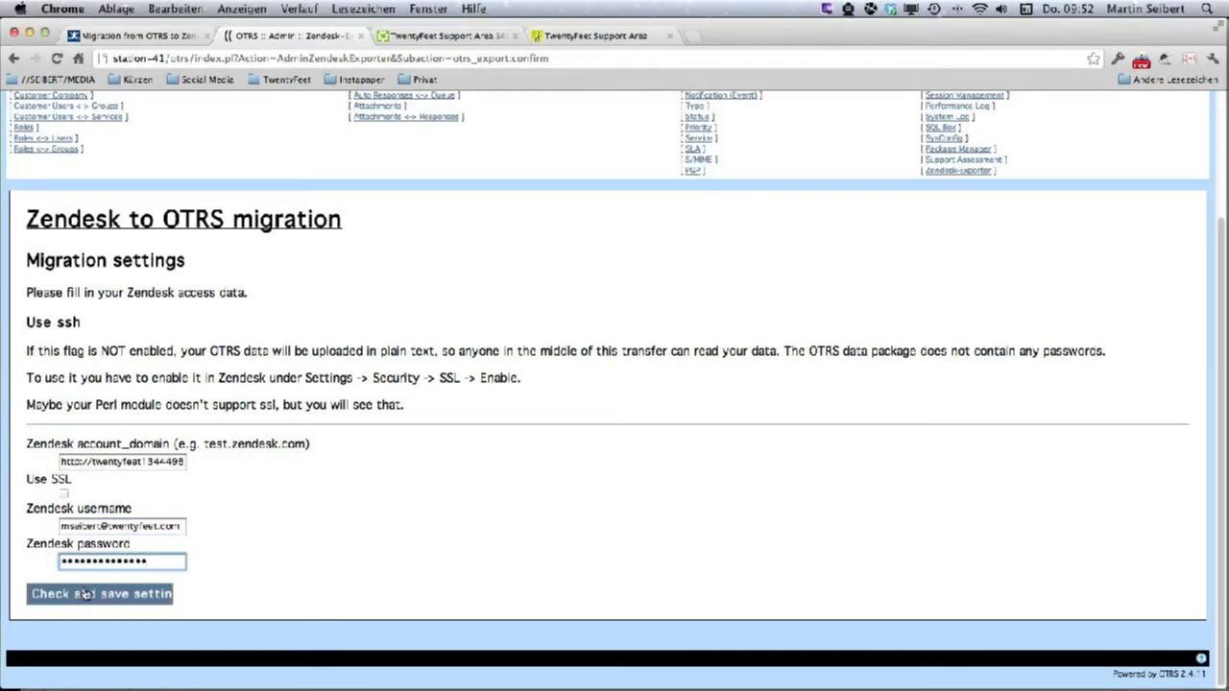
{"action": "left_click", "coordinate": [85, 595]}
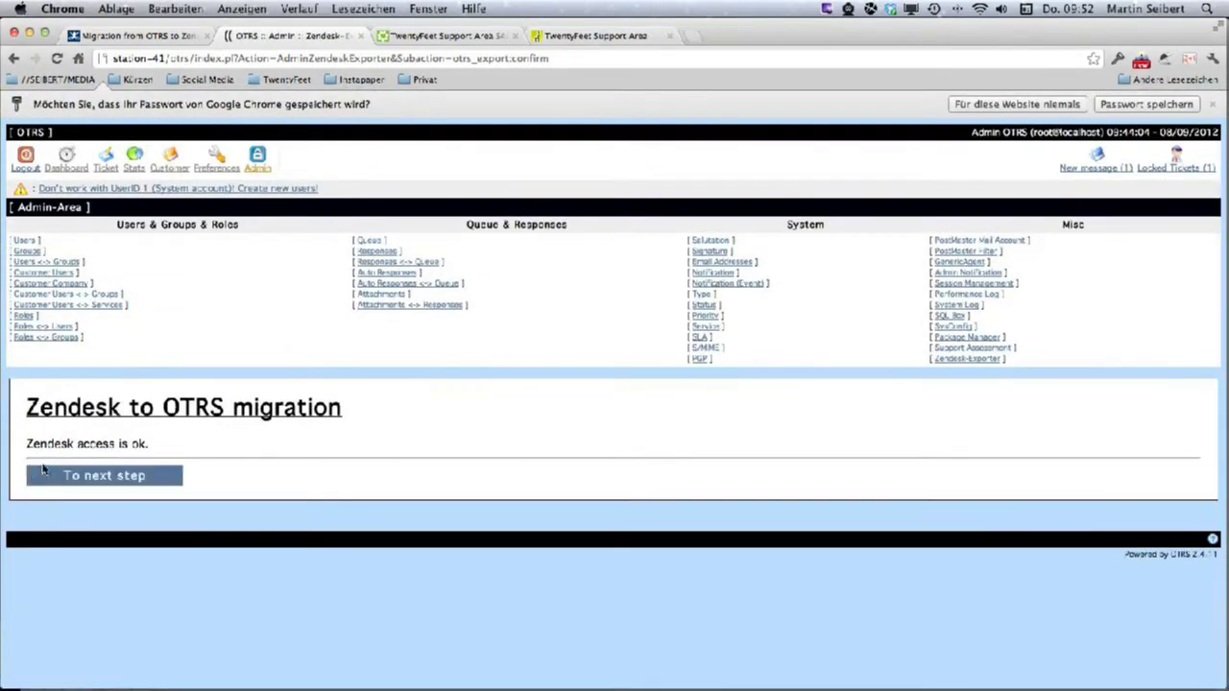
Confirm Zendesk access and advance the OTRS migration to the fetch-existing-elements step.
{"action": "triple_click", "coordinate": [49, 446]}
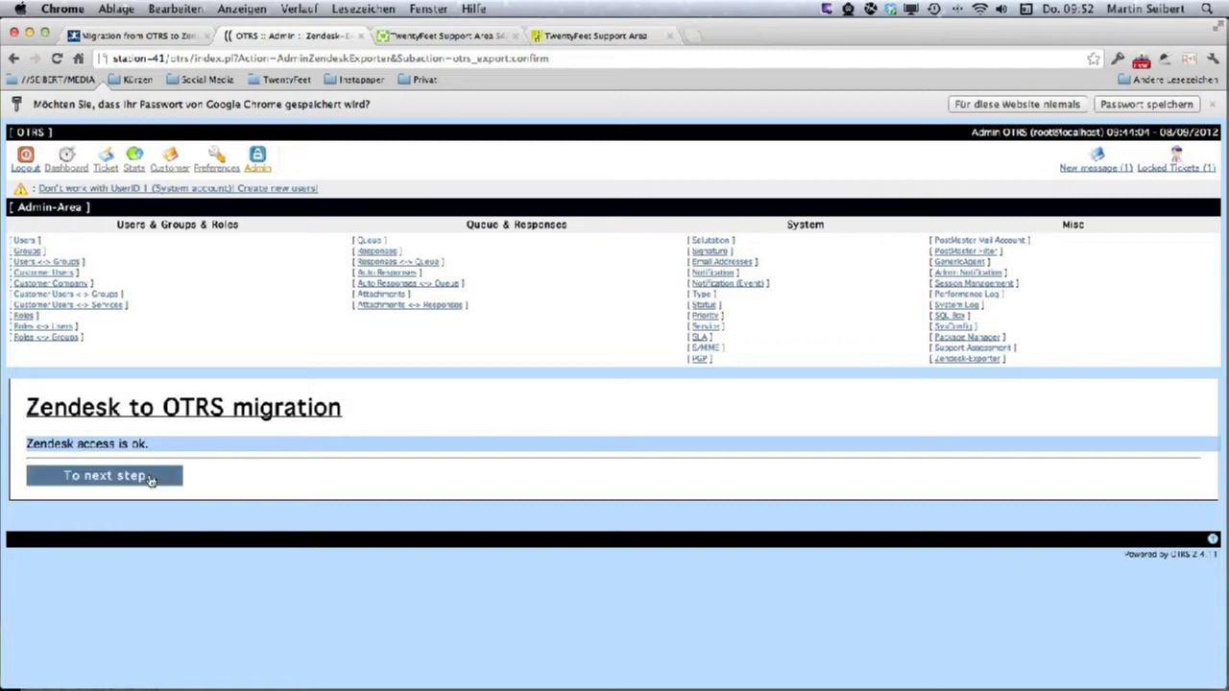
{"action": "left_click", "coordinate": [103, 477]}
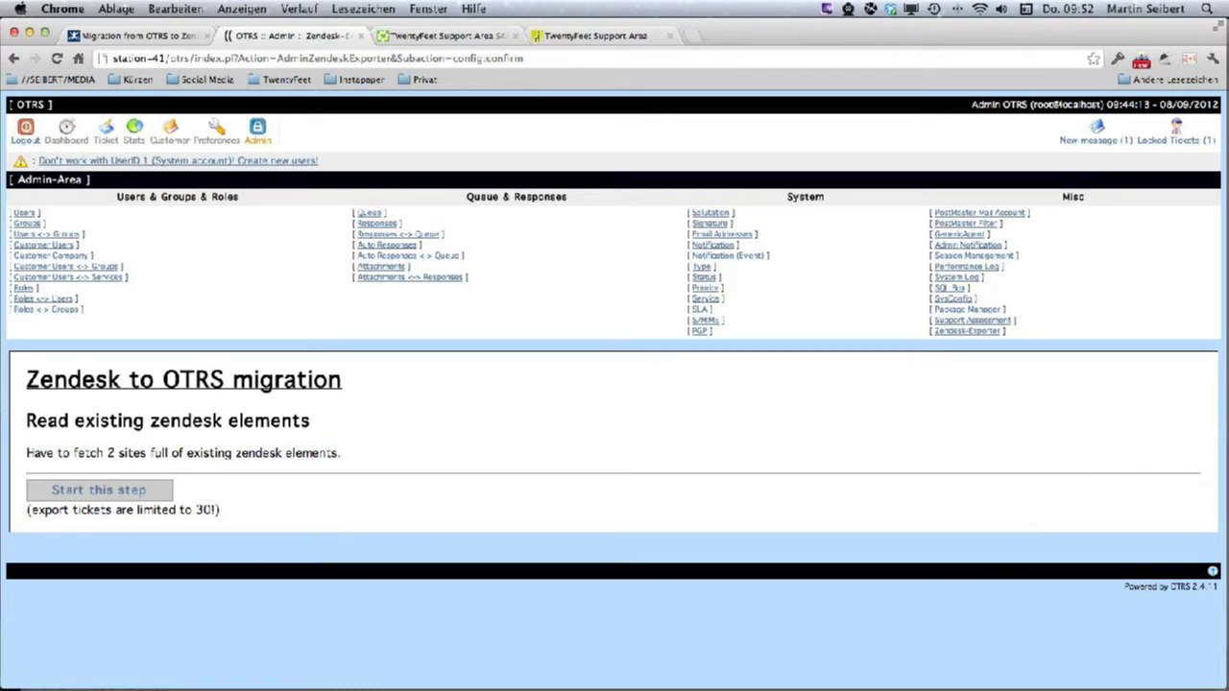
{"action": "key", "text": "super+Tab"}
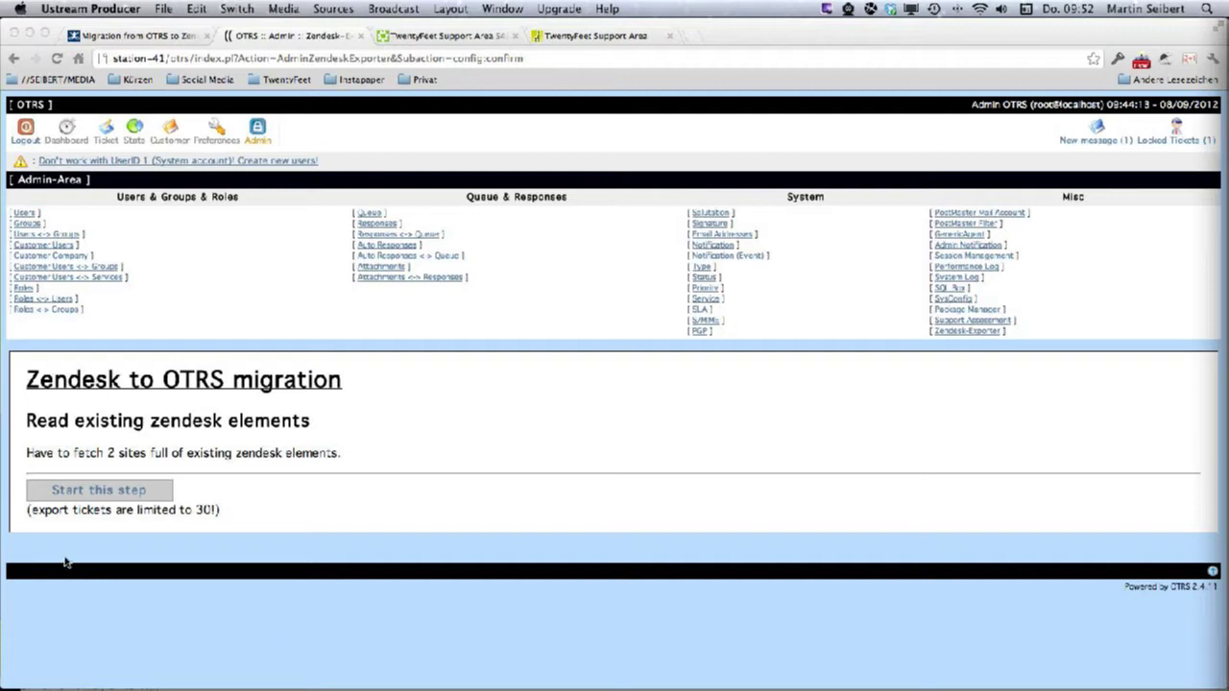
{"action": "left_click", "coordinate": [106, 513]}
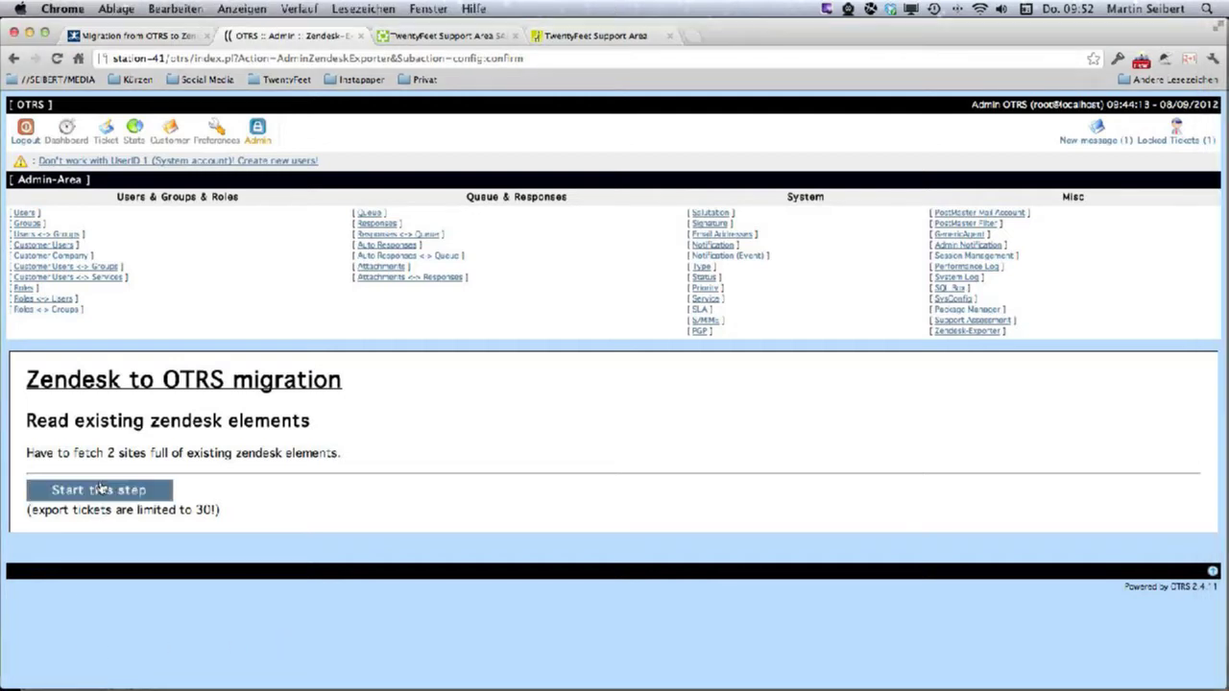
Read all existing Zendesk elements to 100%, then continue to Prepare Zendesk.
{"action": "left_click", "coordinate": [103, 491]}
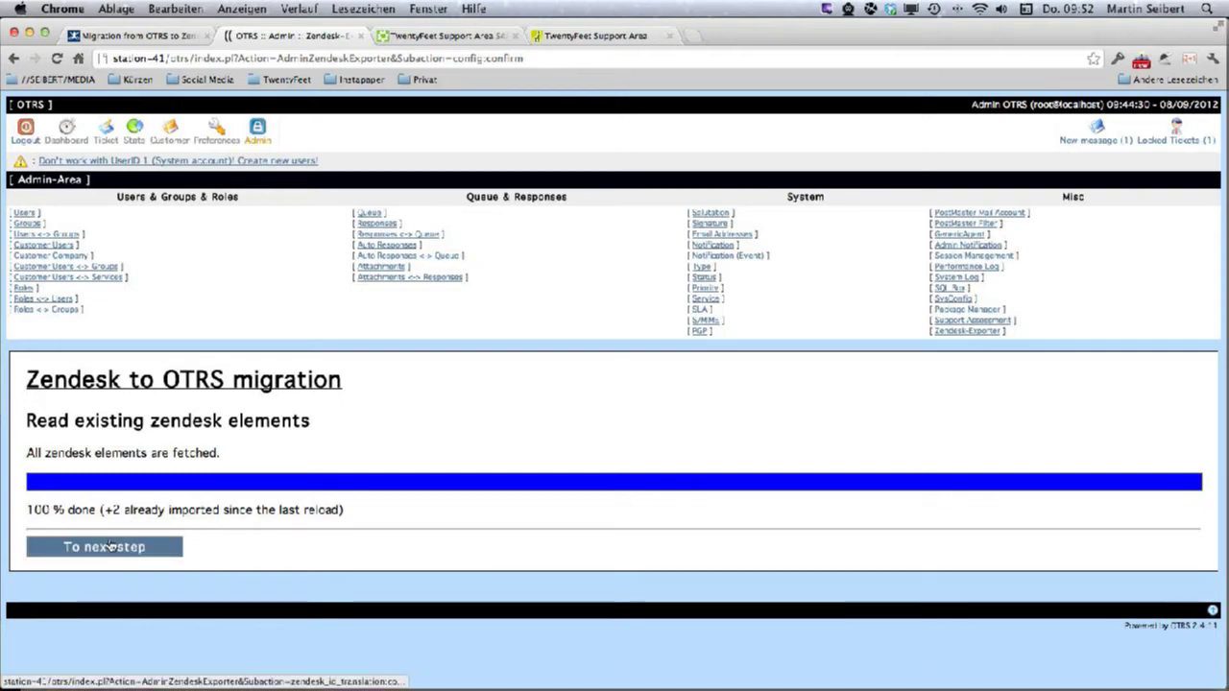
{"action": "left_click", "coordinate": [108, 545]}
{"action": "scroll", "coordinate": [240, 555], "scroll_direction": "down", "scroll_amount": 3}
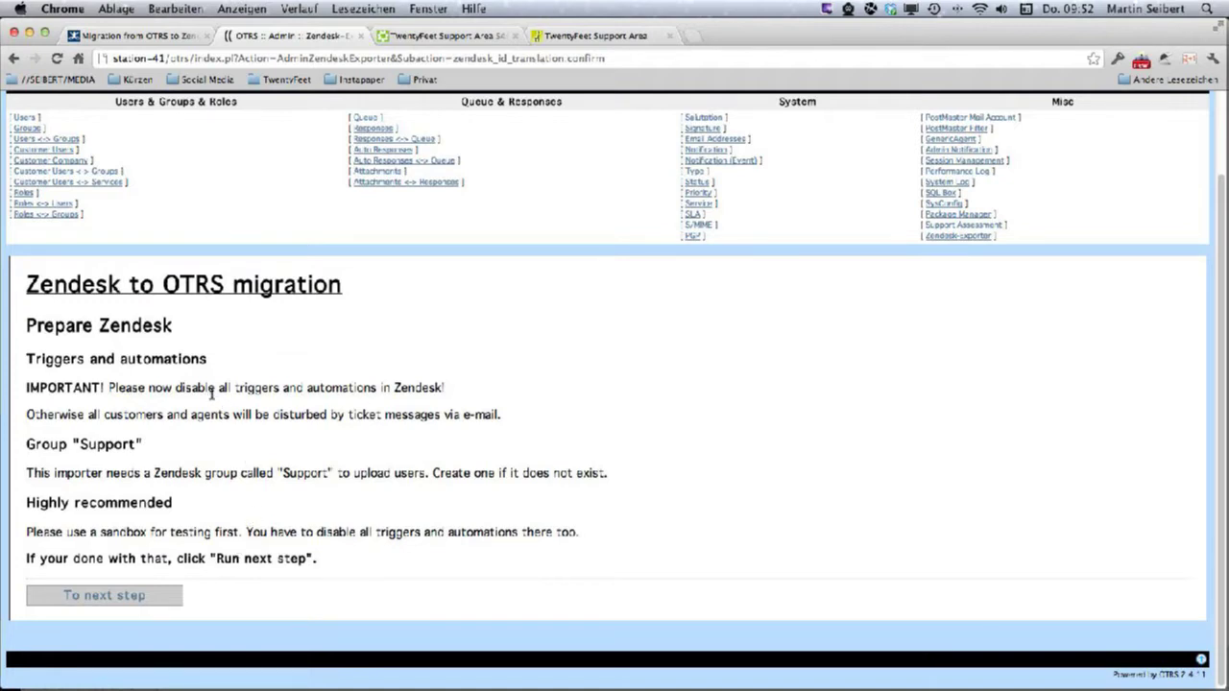
{"action": "left_click_drag", "start_coordinate": [178, 390], "coordinate": [440, 387]}
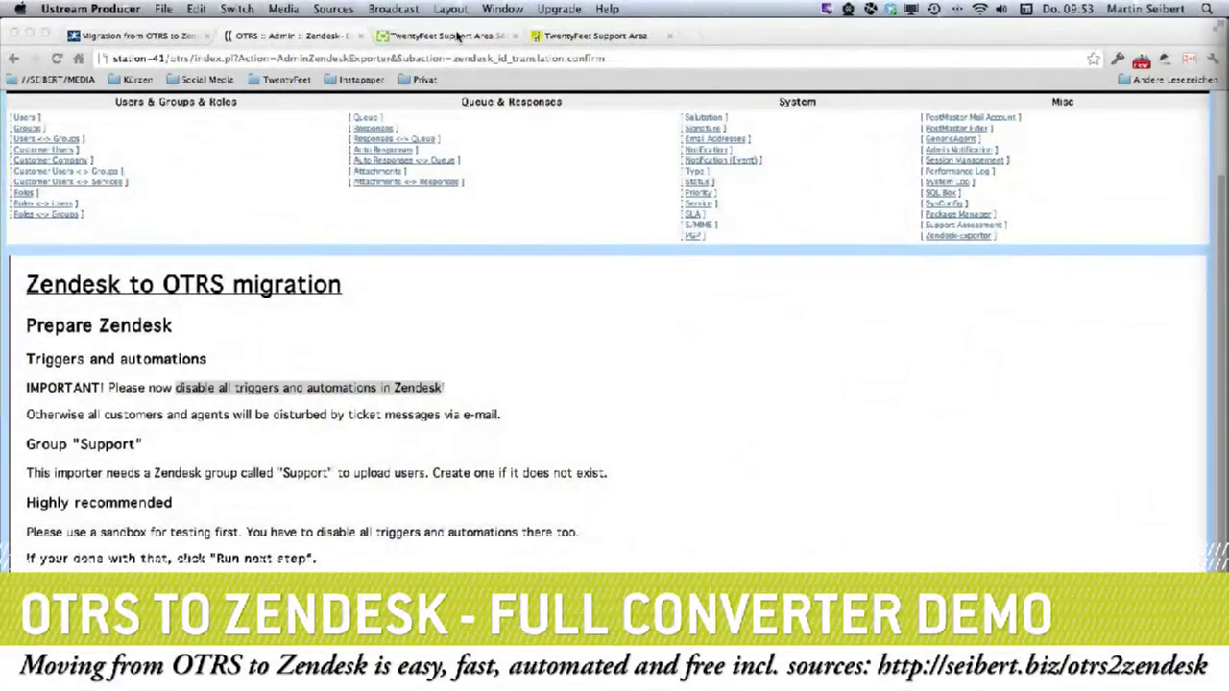
Deactivate the sandbox triggers 'Notify requester of received request' and 'Notify requester of solved request'.
{"action": "left_click", "coordinate": [457, 36]}
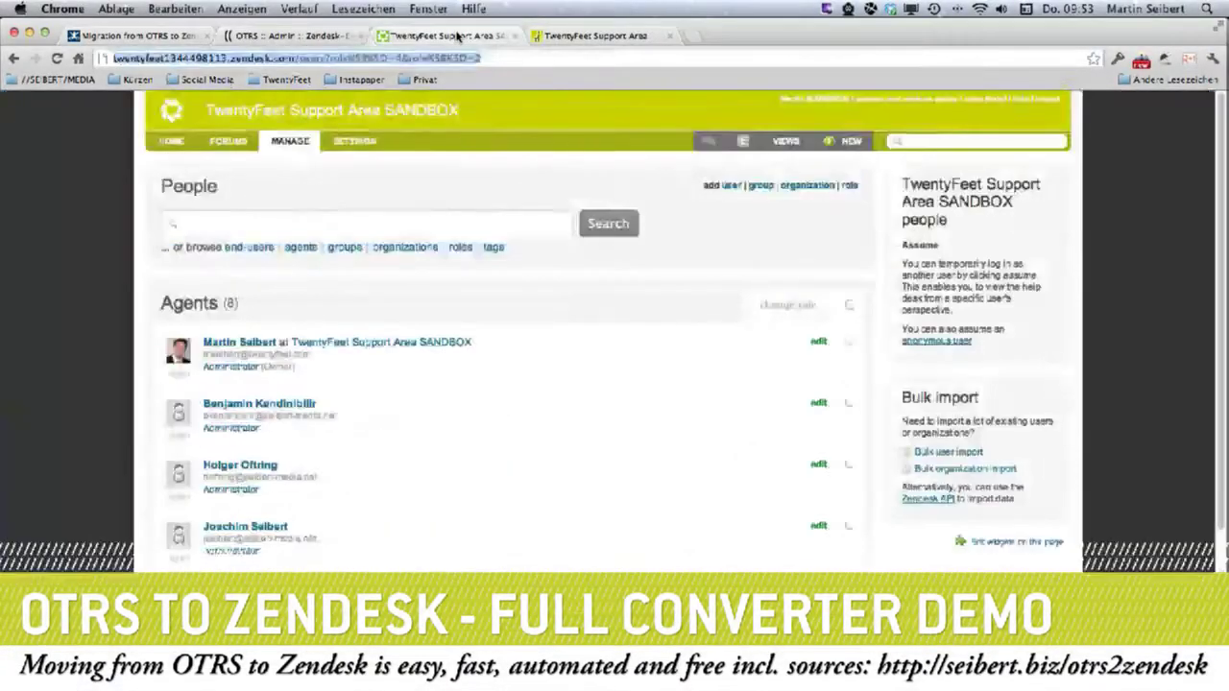
{"action": "mouse_move", "coordinate": [310, 153]}
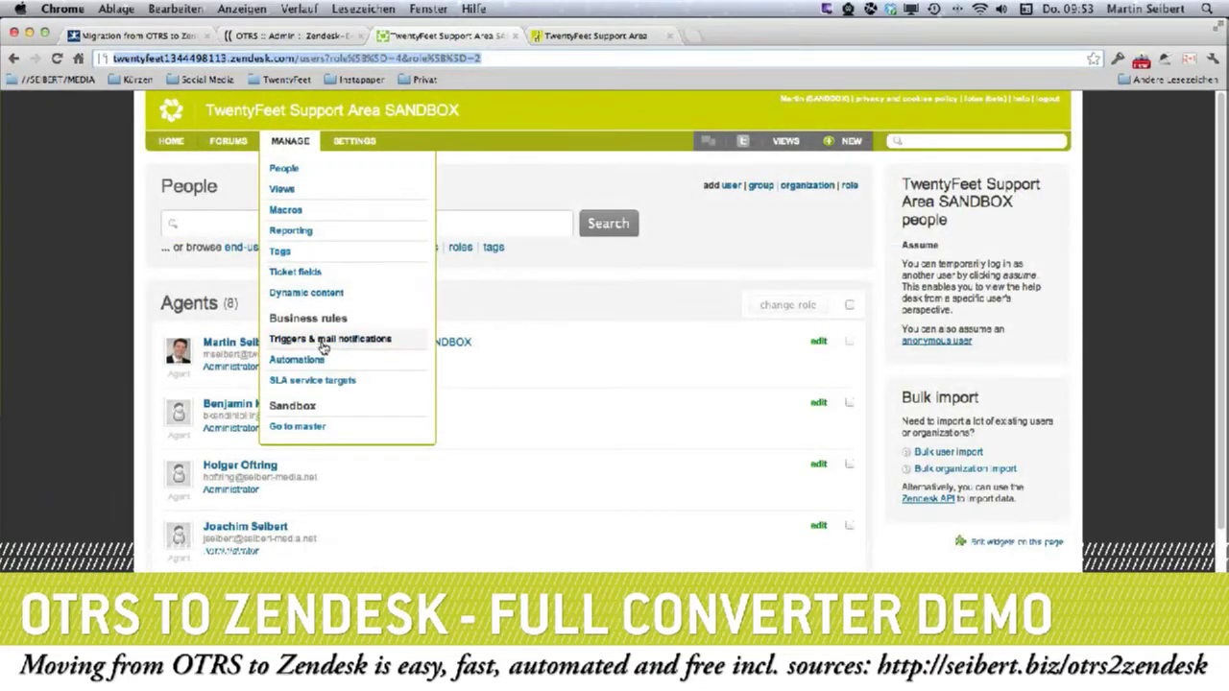
{"action": "left_click", "coordinate": [324, 344]}
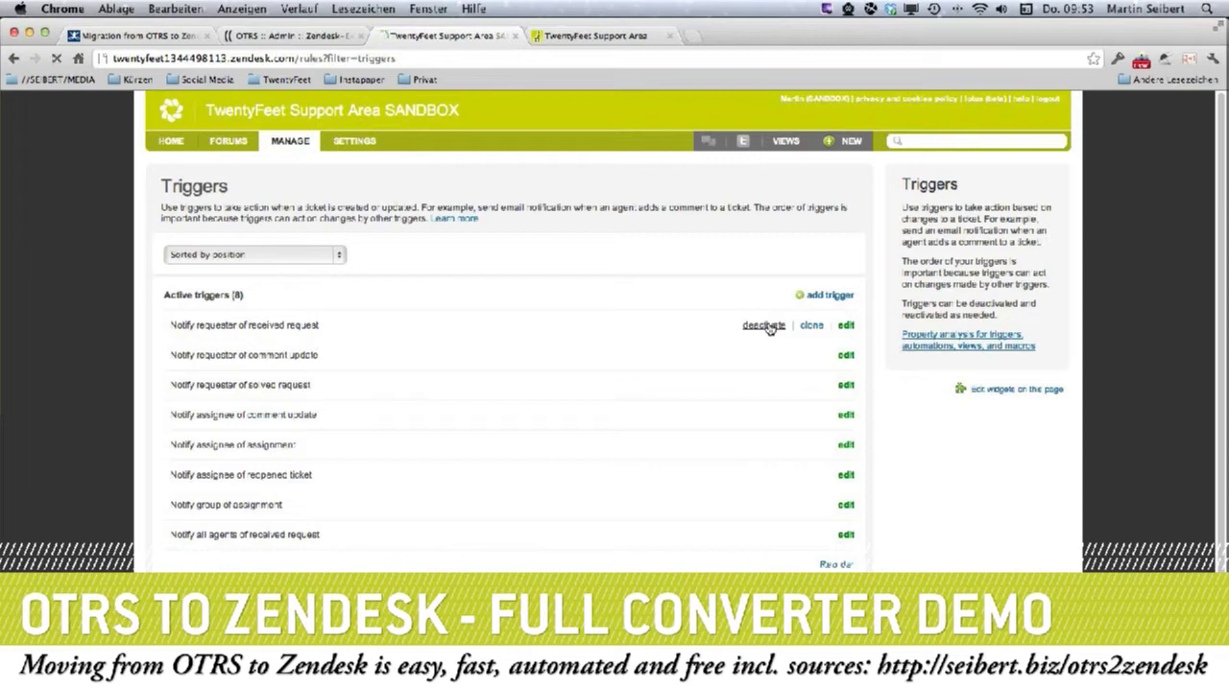
{"action": "left_click", "coordinate": [764, 326]}
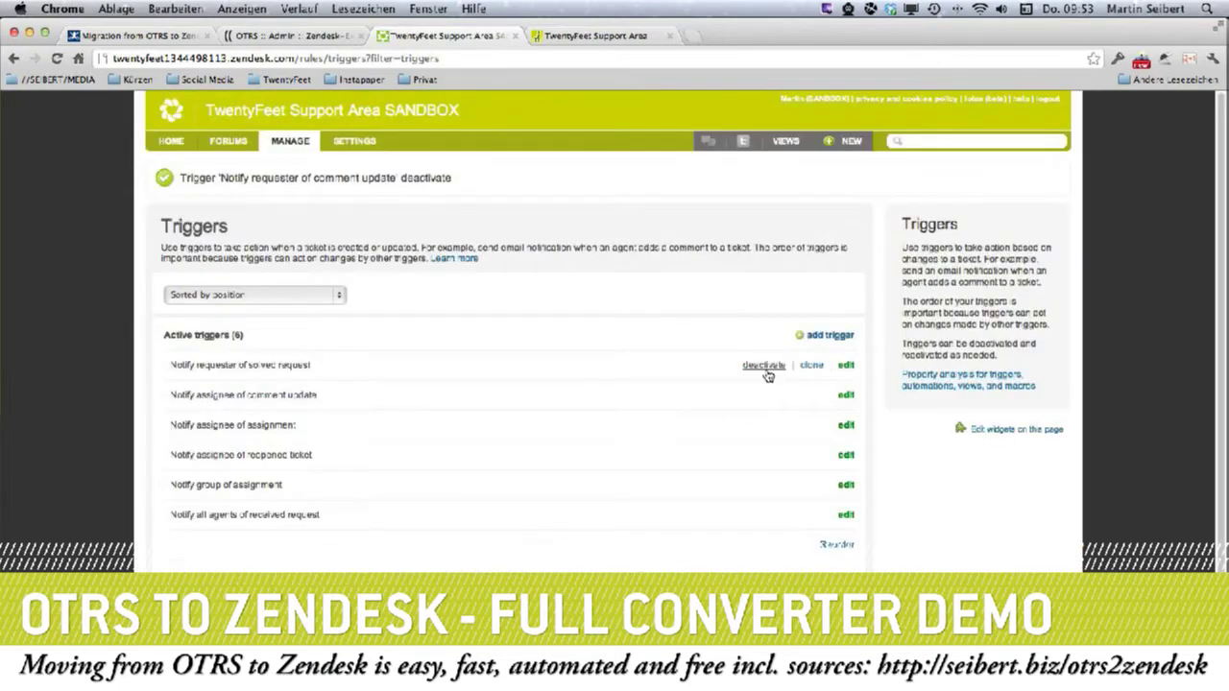
{"action": "left_click", "coordinate": [764, 369]}
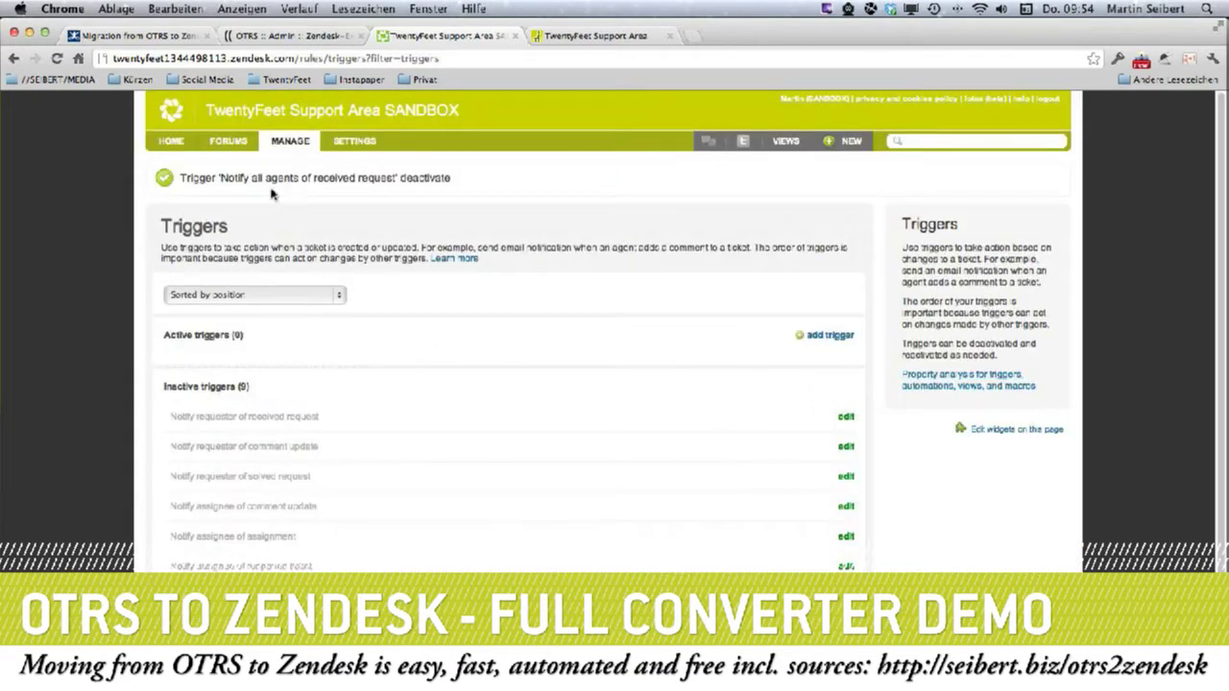
Go to the sandbox's Automations list under Manage.
{"action": "left_click", "coordinate": [290, 140]}
{"action": "left_click", "coordinate": [296, 362]}
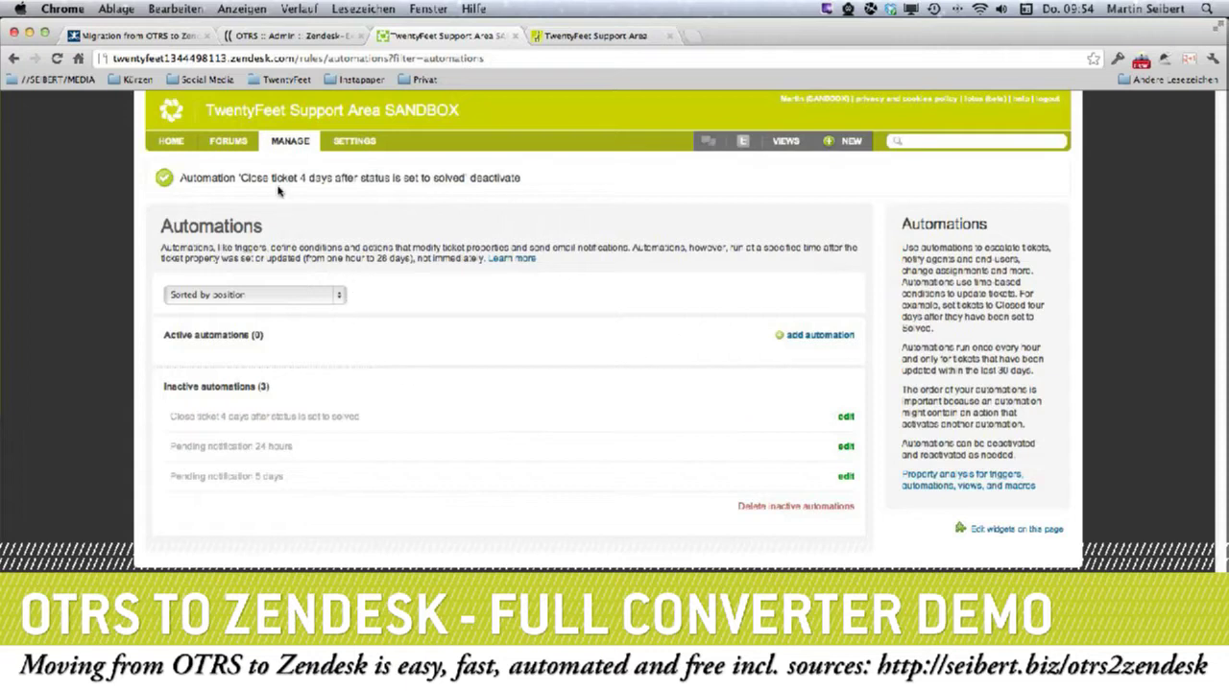
{"action": "left_click", "coordinate": [286, 142]}
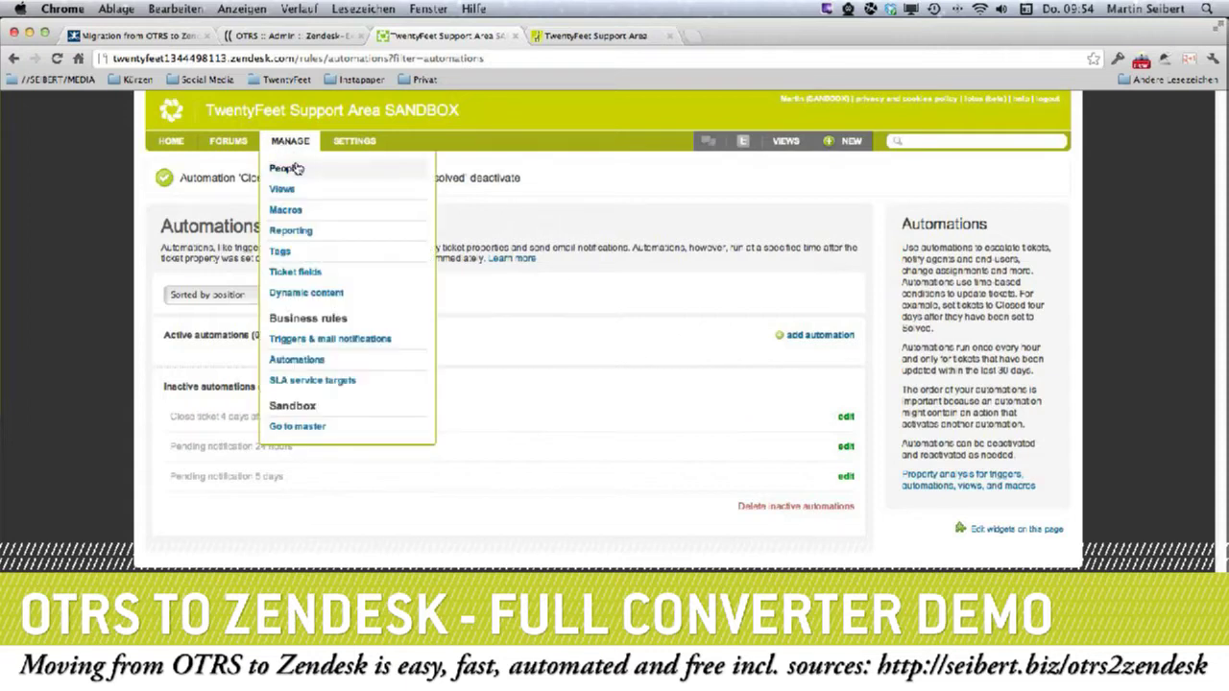
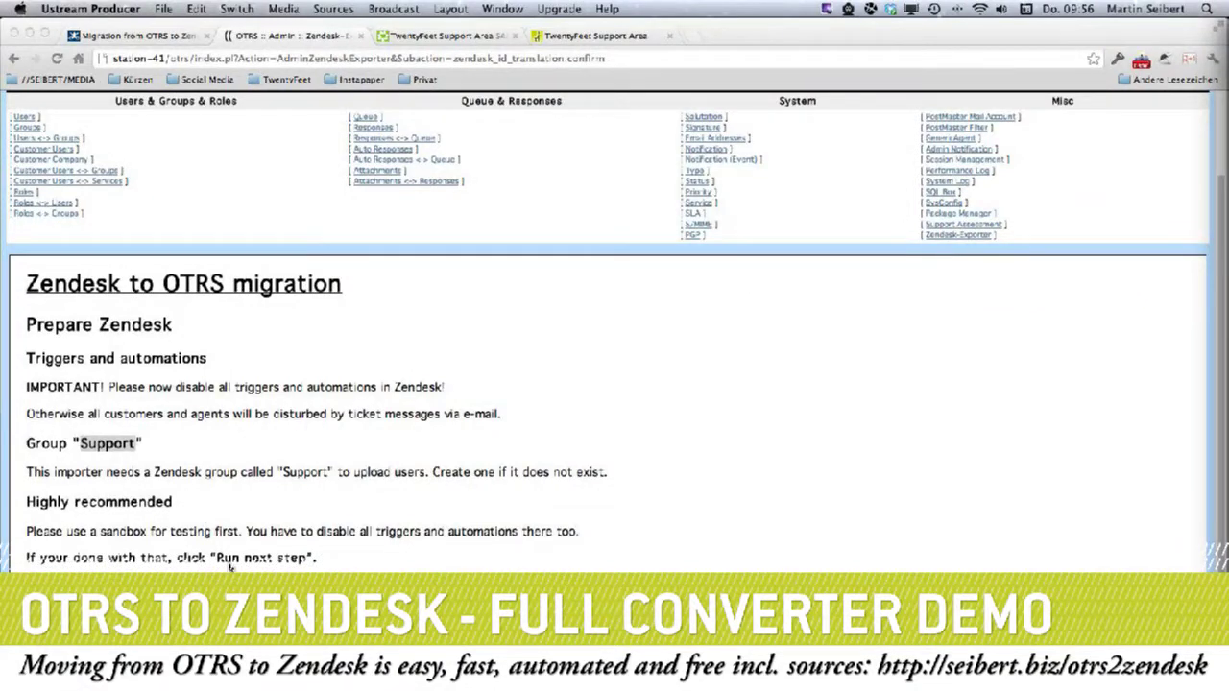
Bring the browser showing the exporter's Prepare Zendesk instructions back to the front.
{"action": "left_click", "coordinate": [229, 561]}
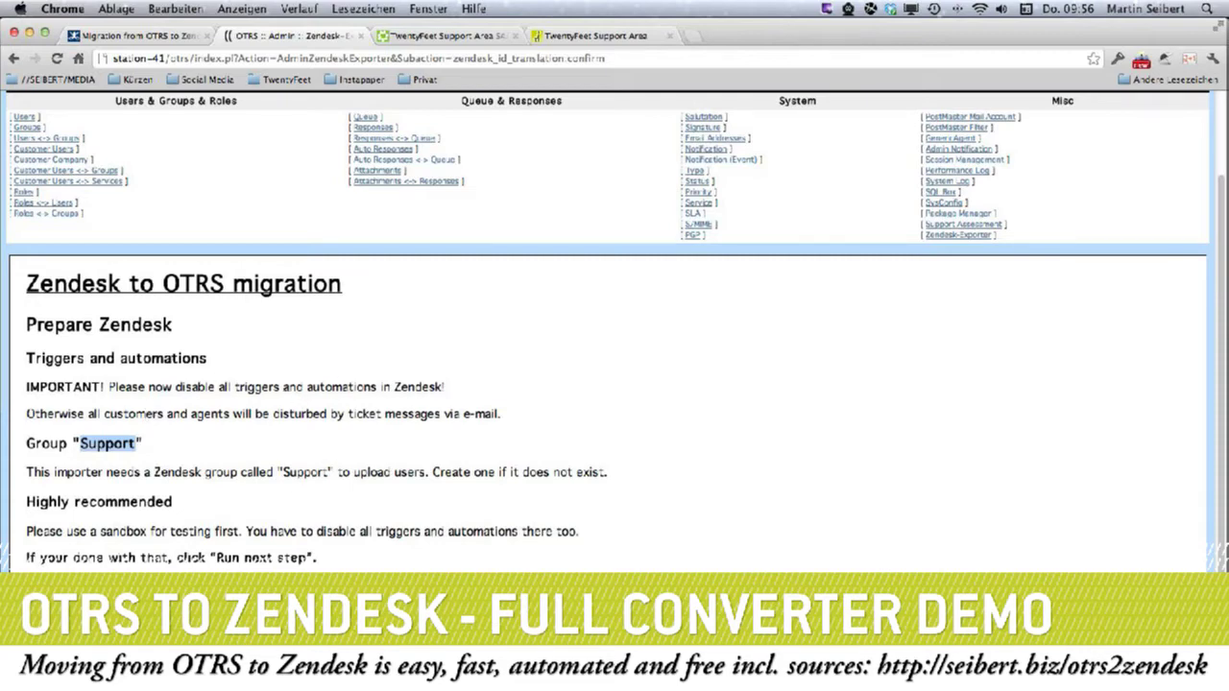
Advance to the Uploading user step and send the 26 users to Zendesk.
{"action": "left_click", "coordinate": [100, 600]}
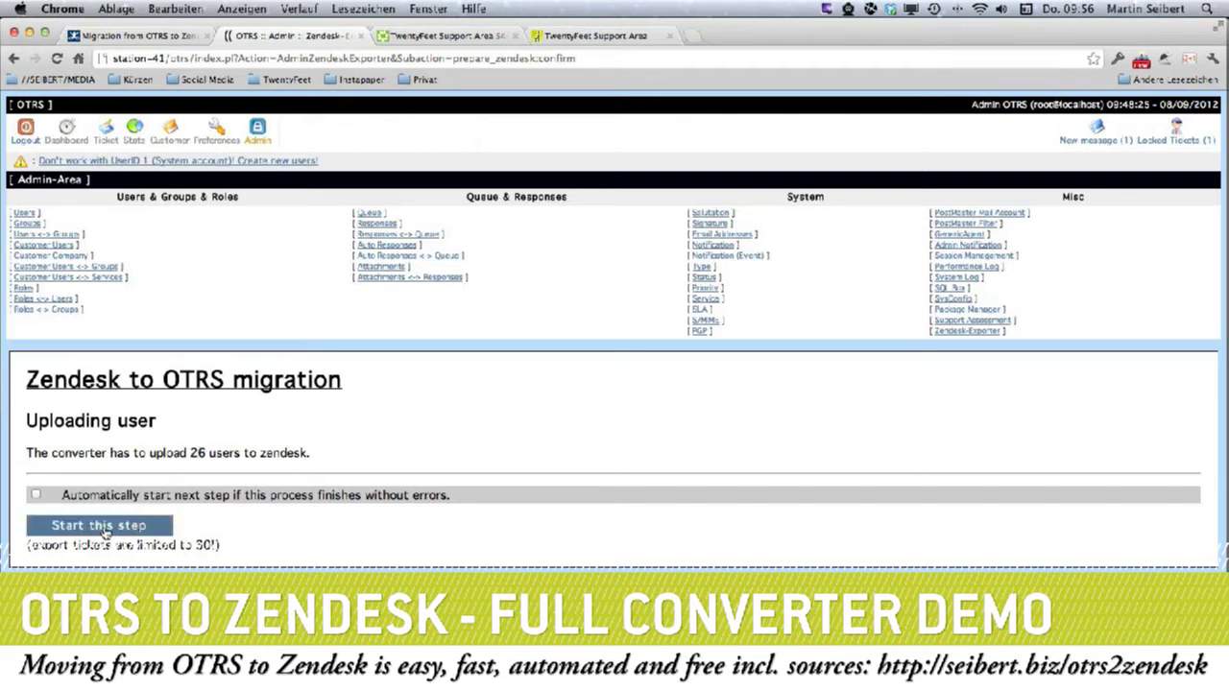
{"action": "left_click", "coordinate": [106, 528]}
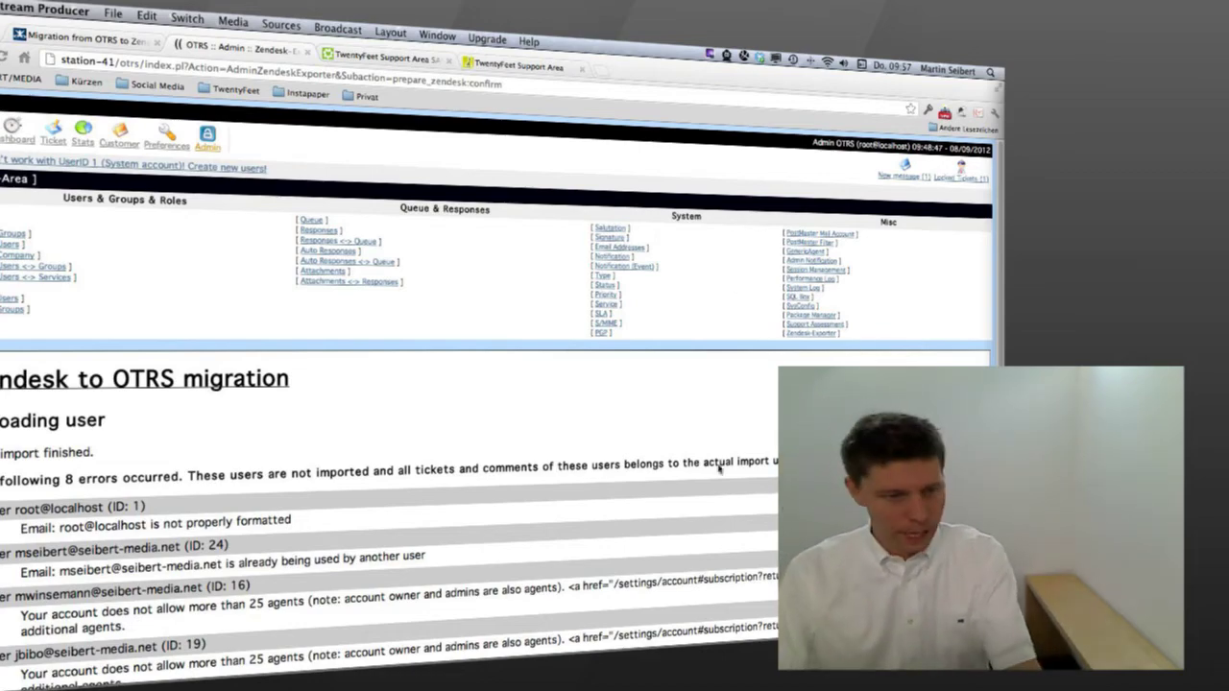
{"action": "scroll", "coordinate": [392, 512], "scroll_direction": "down", "scroll_amount": 1}
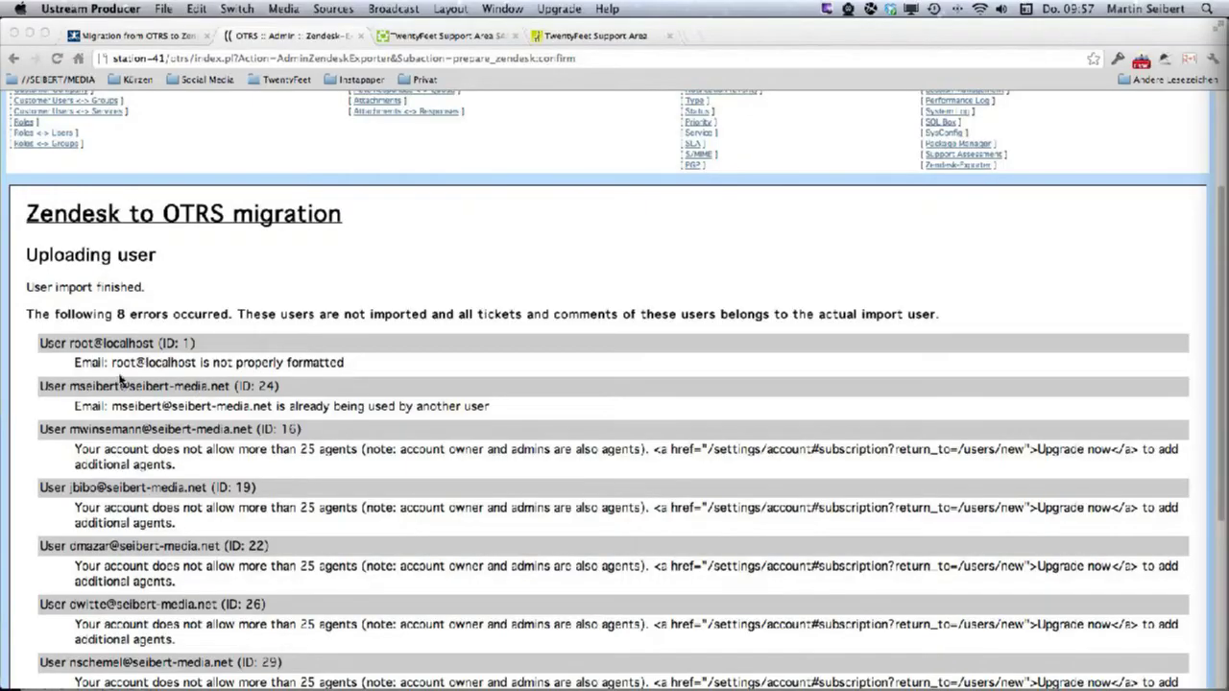
{"action": "left_click", "coordinate": [116, 369]}
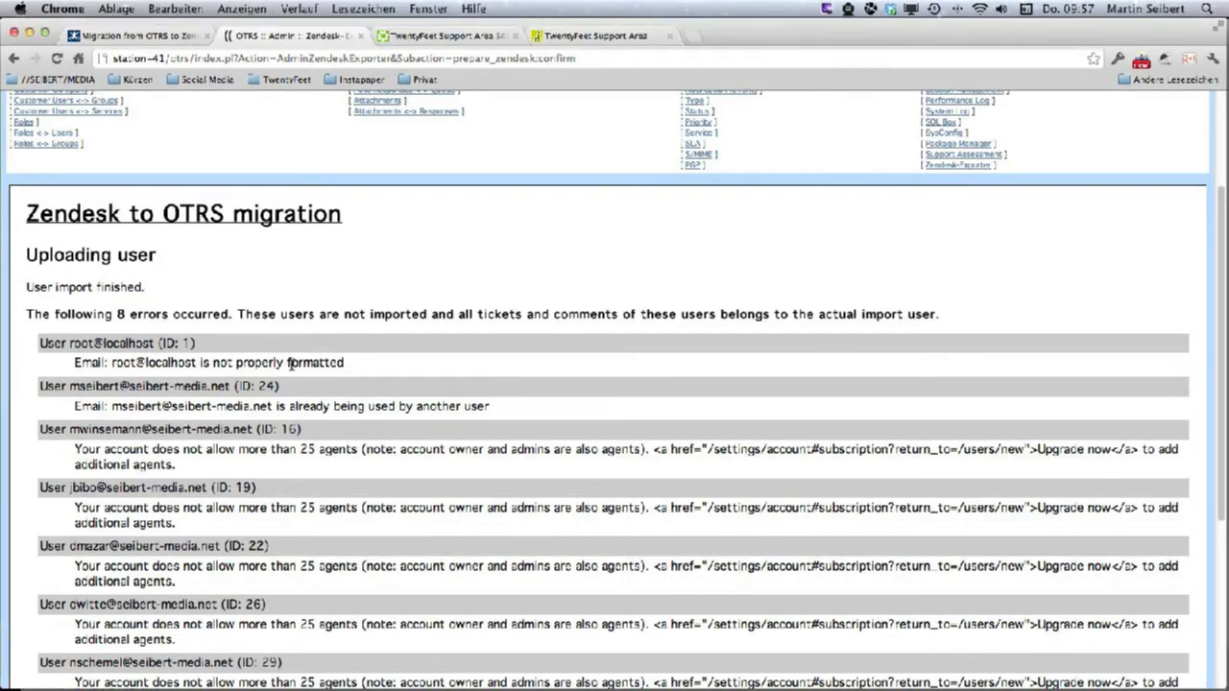
{"action": "triple_click", "coordinate": [301, 363]}
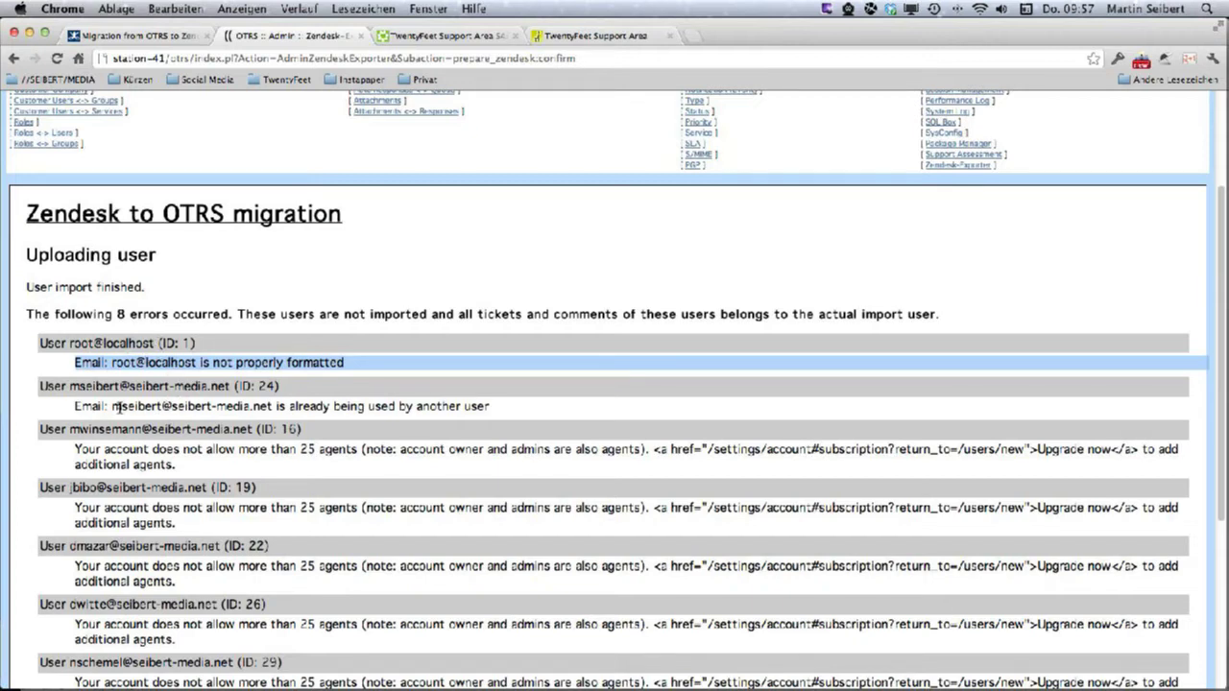
{"action": "left_click_drag", "start_coordinate": [116, 408], "coordinate": [507, 405]}
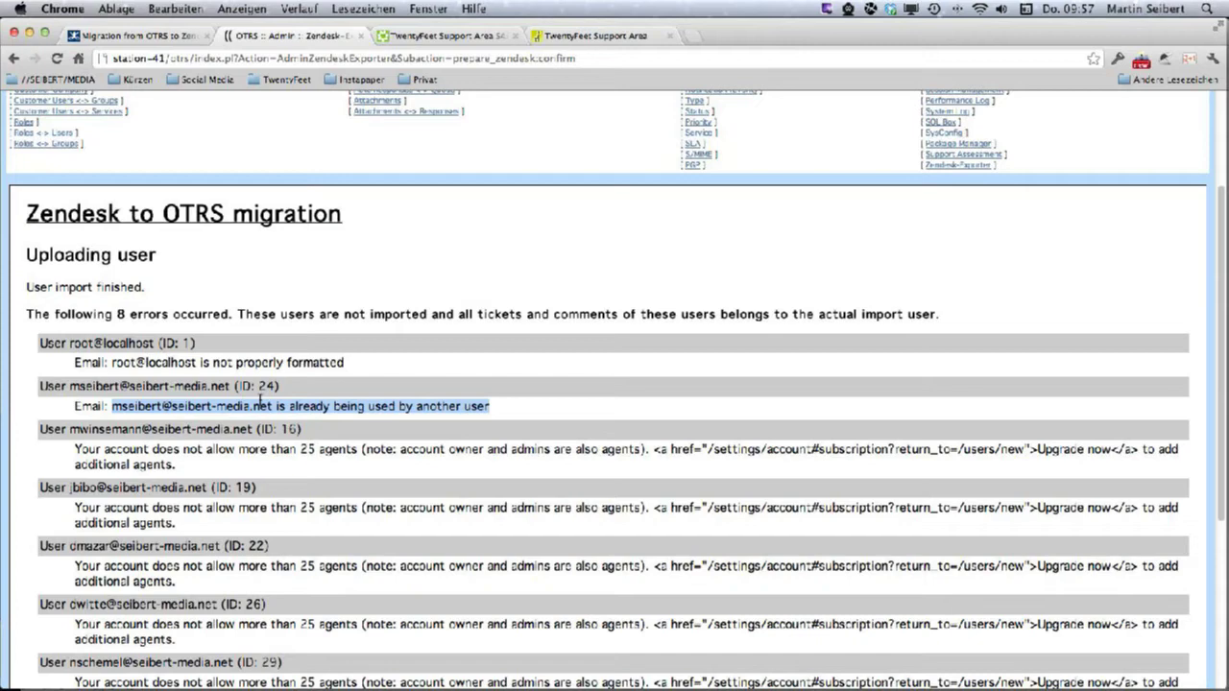
{"action": "scroll", "coordinate": [342, 490], "scroll_direction": "down", "scroll_amount": 3}
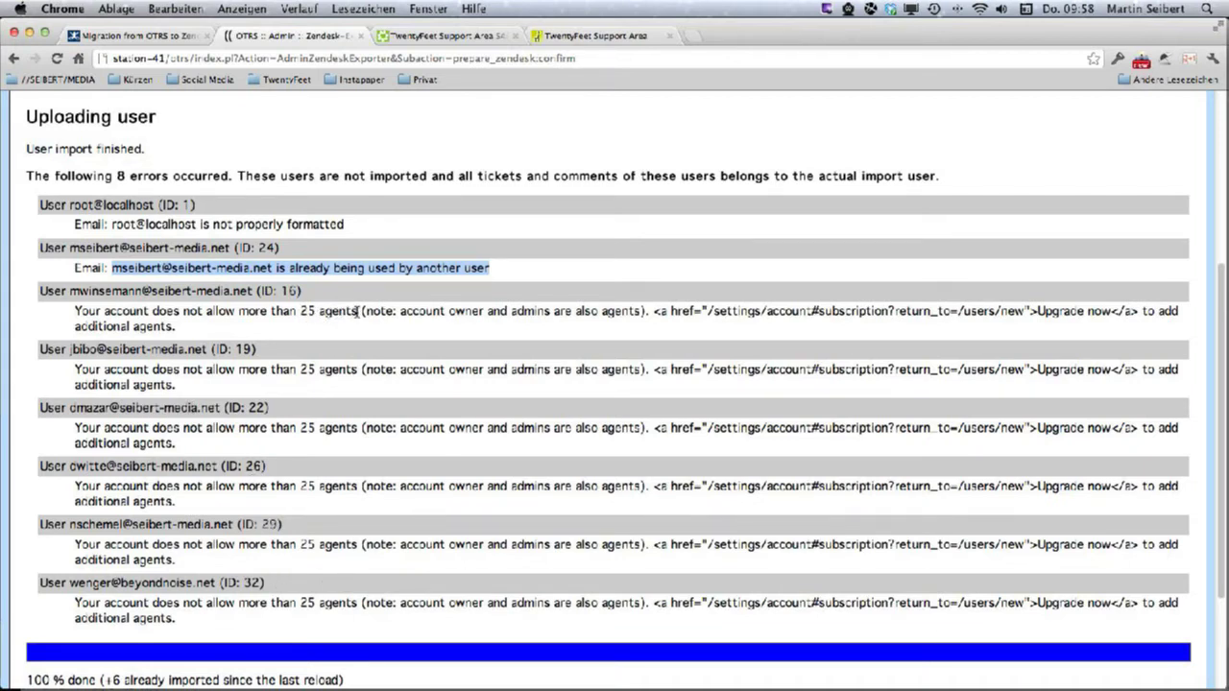
{"action": "left_click_drag", "start_coordinate": [361, 312], "coordinate": [80, 320]}
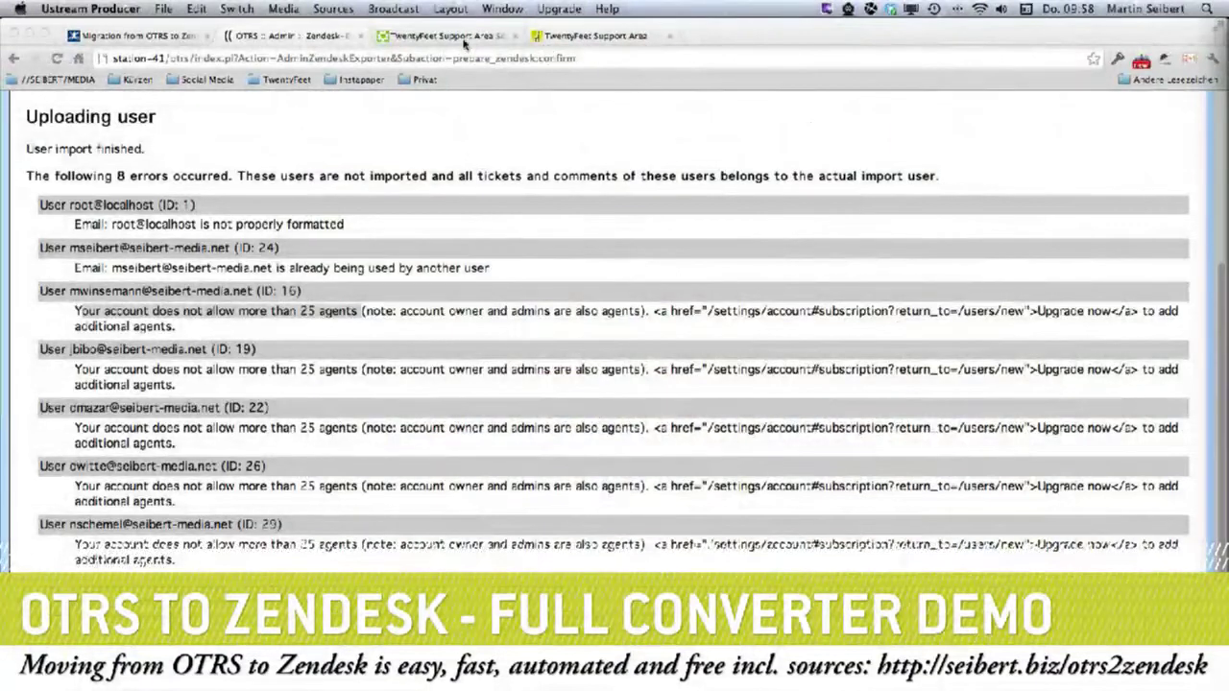
{"action": "left_click", "coordinate": [464, 38]}
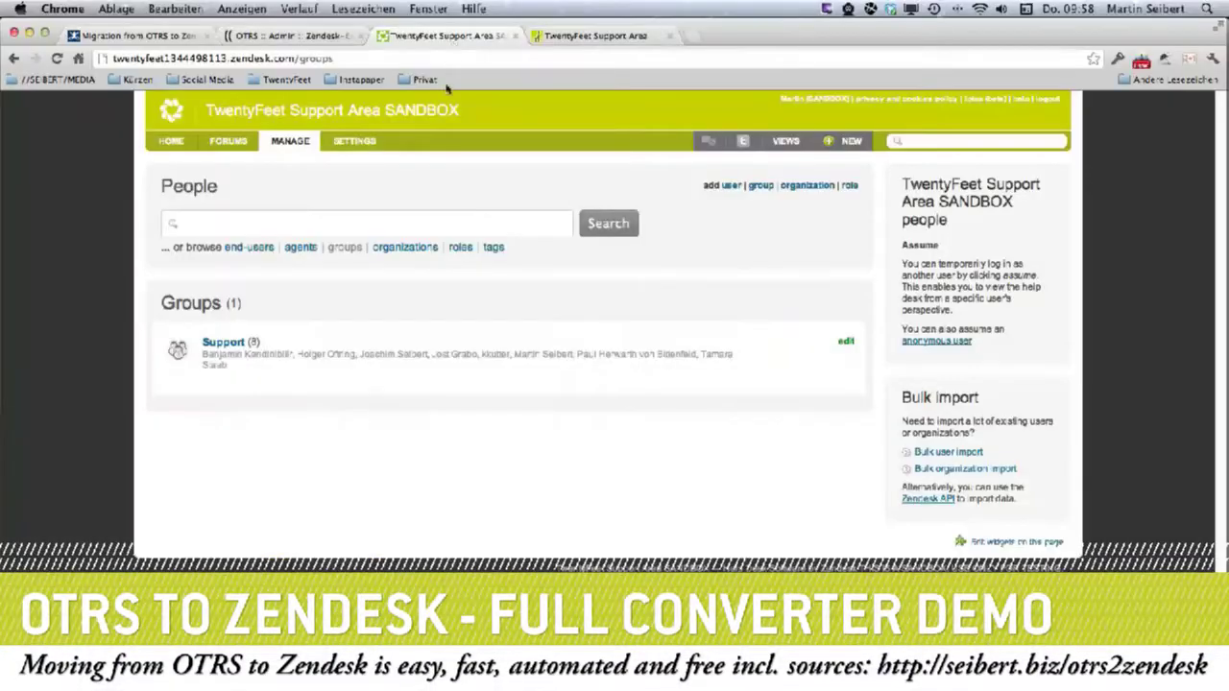
Change the role of all listed Zendesk agents to Light Agent.
{"action": "mouse_move", "coordinate": [271, 148]}
{"action": "left_click", "coordinate": [299, 252]}
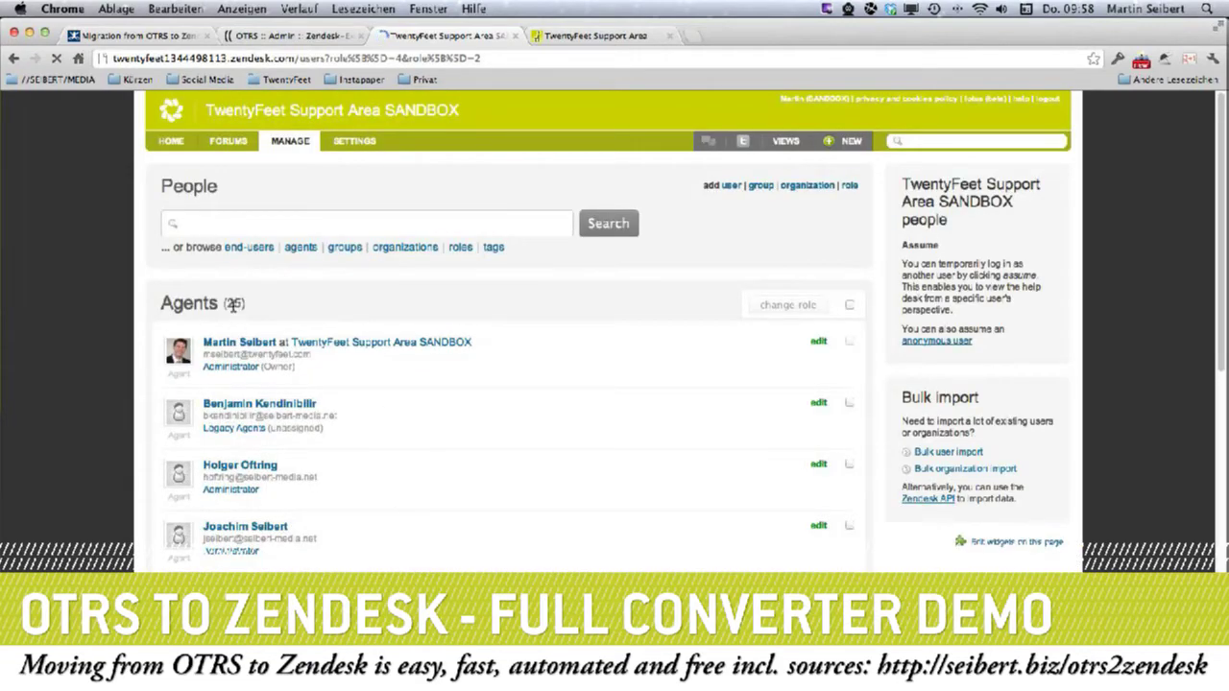
{"action": "left_click", "coordinate": [850, 306]}
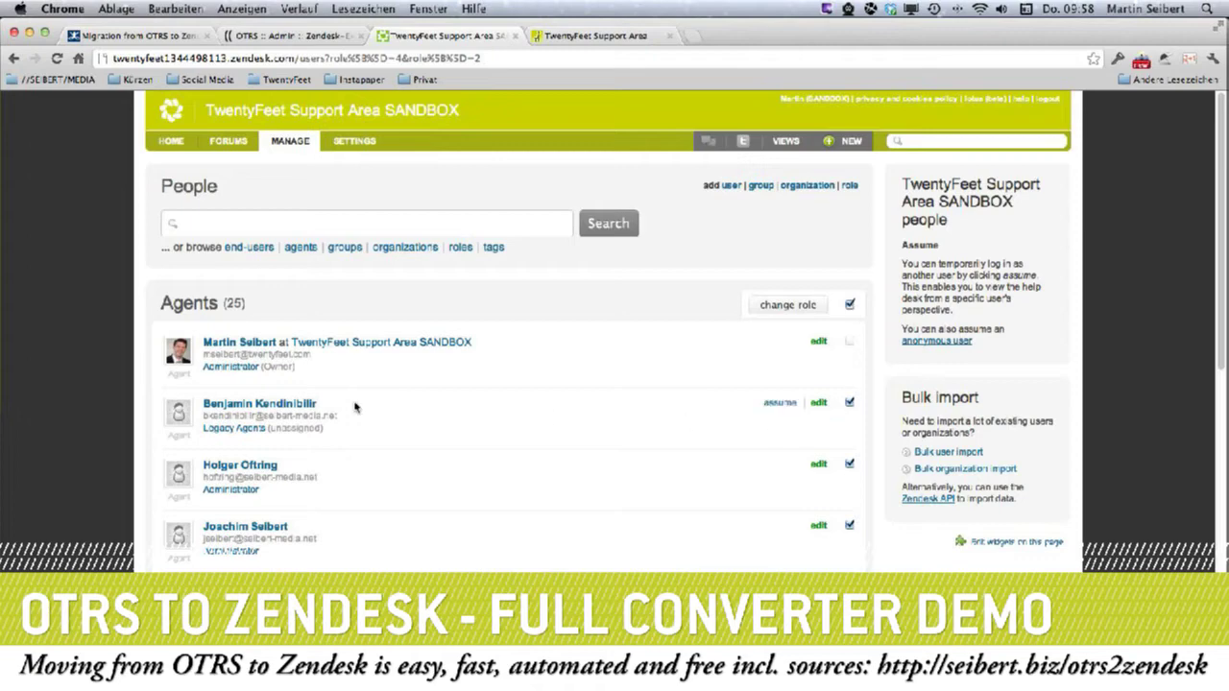
{"action": "left_click", "coordinate": [821, 307]}
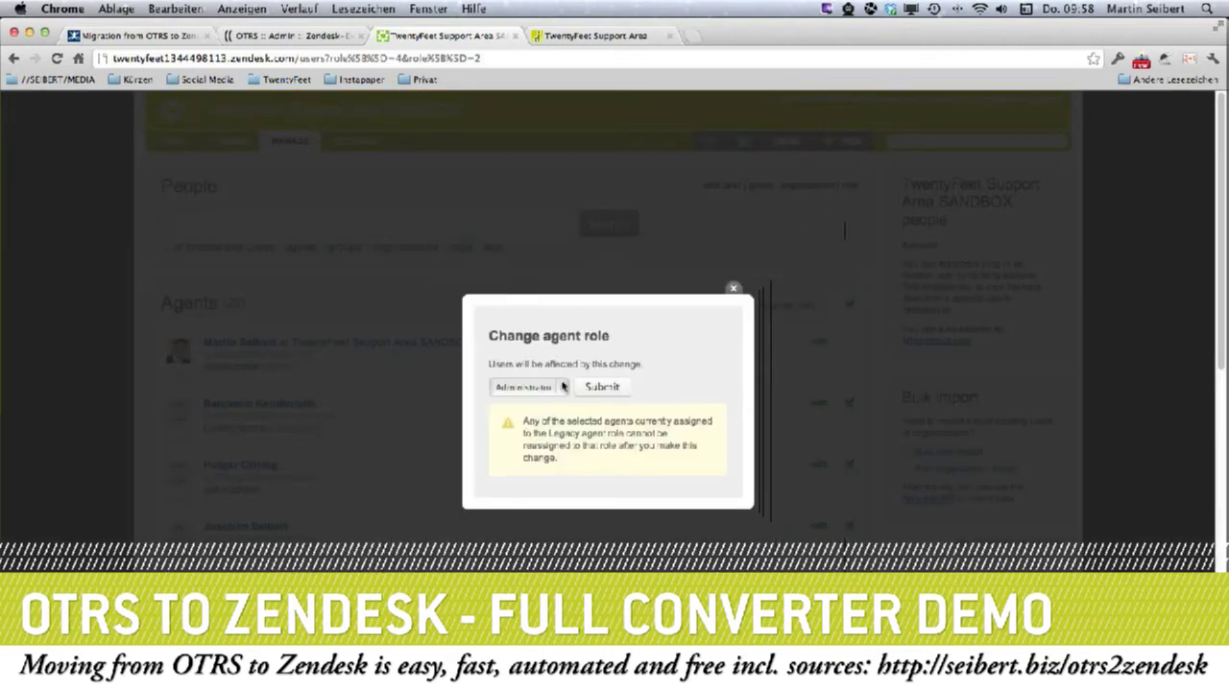
{"action": "left_click", "coordinate": [562, 386]}
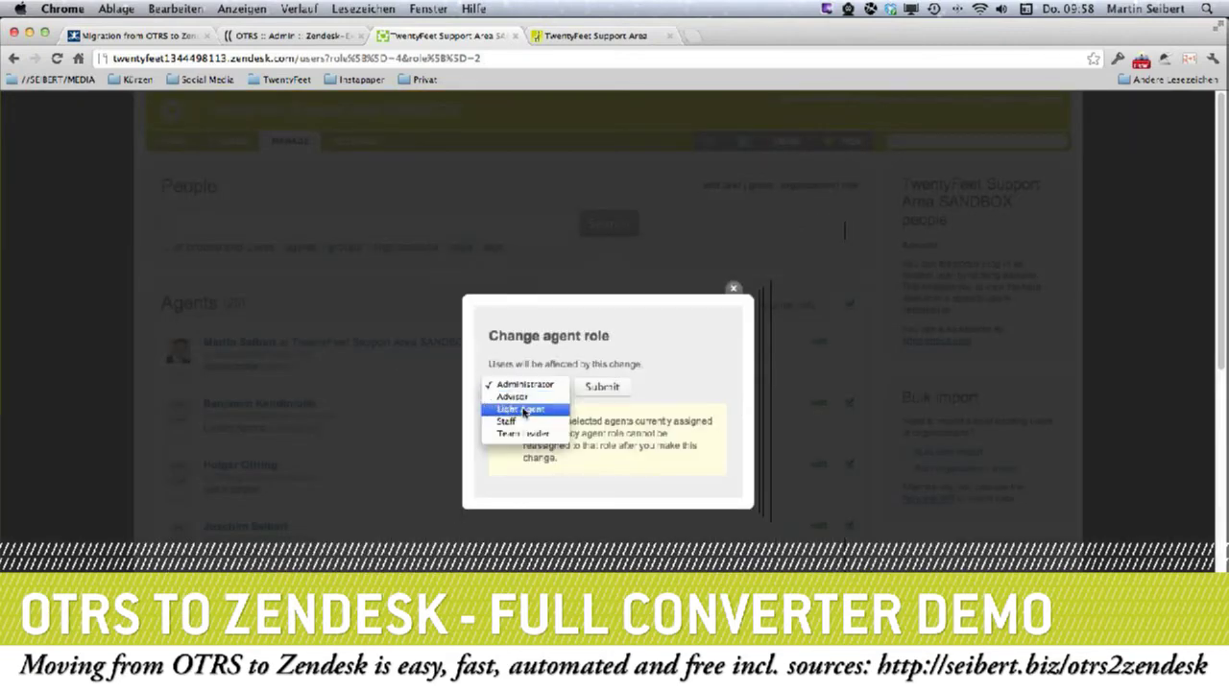
{"action": "left_click", "coordinate": [519, 409]}
{"action": "left_click", "coordinate": [589, 393]}
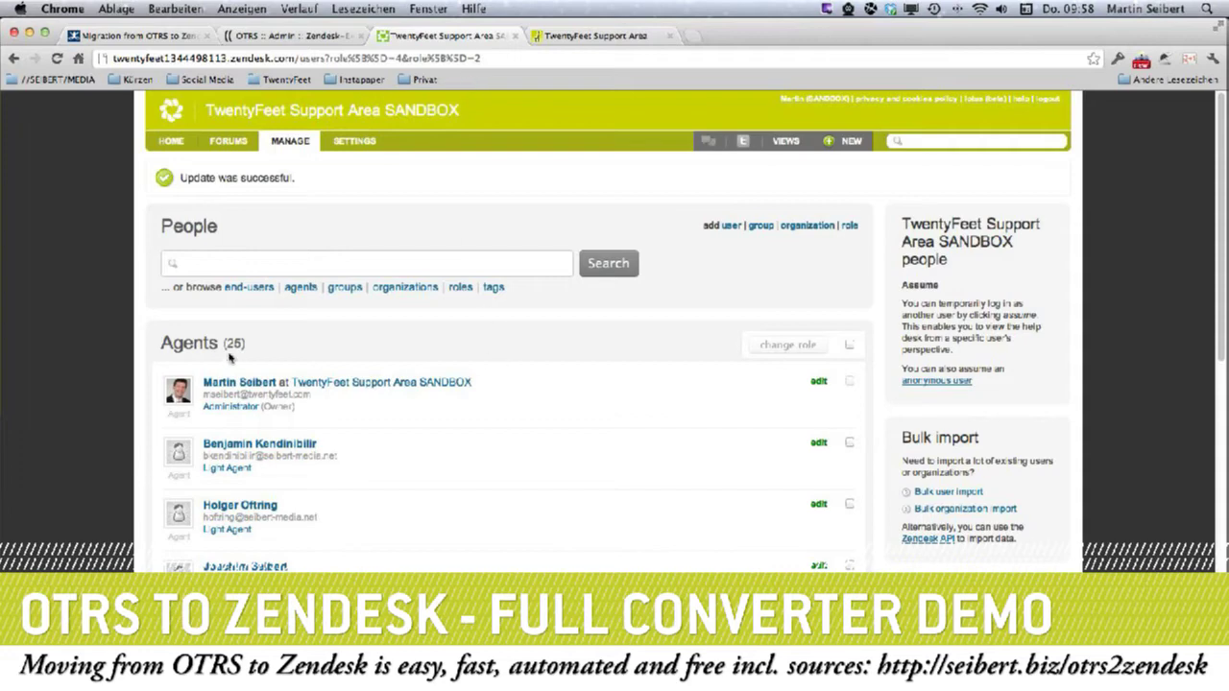
Return to the OTRS exporter's user upload results.
{"action": "left_click", "coordinate": [290, 38]}
{"action": "scroll", "coordinate": [267, 351], "scroll_direction": "down", "scroll_amount": 5}
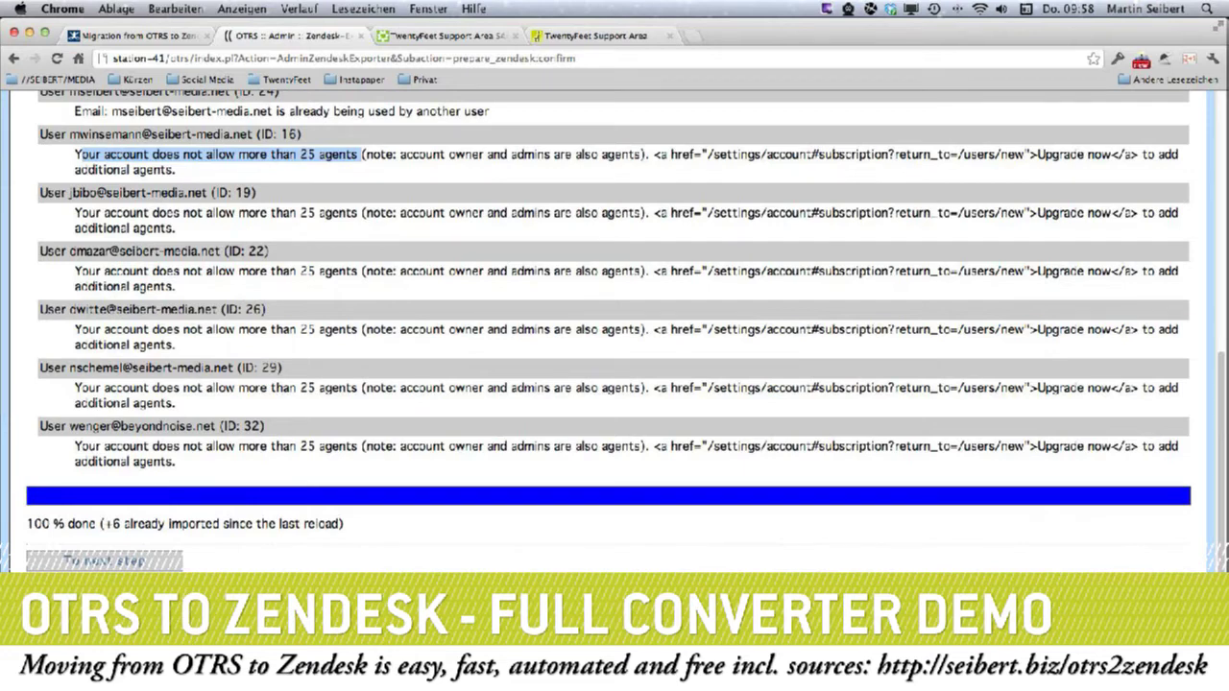
{"action": "key", "text": "super+Tab"}
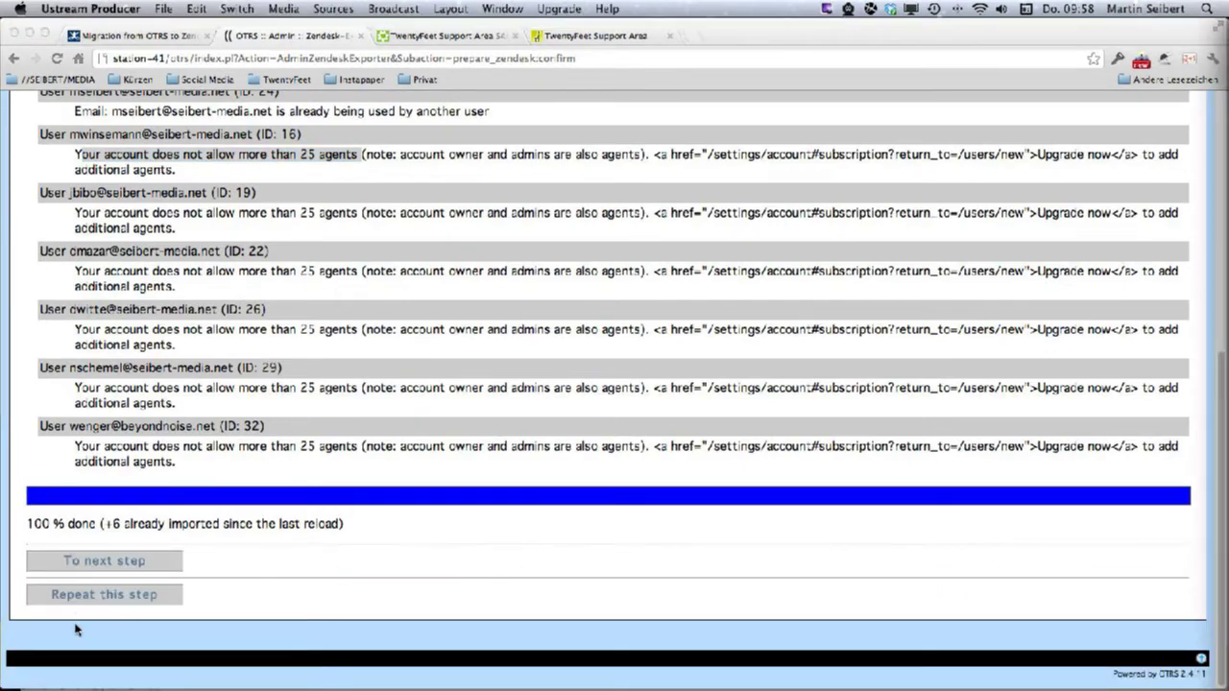
Repeat the user upload and review the two remaining e-mail errors.
{"action": "key", "text": "super+Tab"}
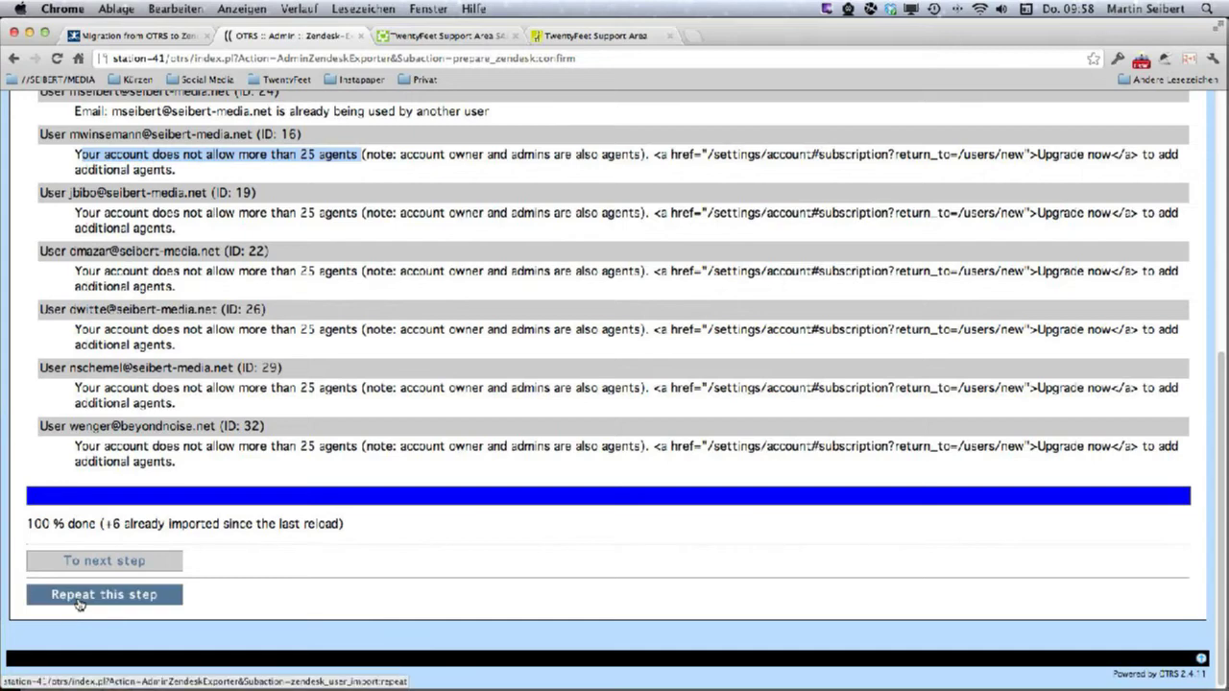
{"action": "left_click", "coordinate": [79, 602]}
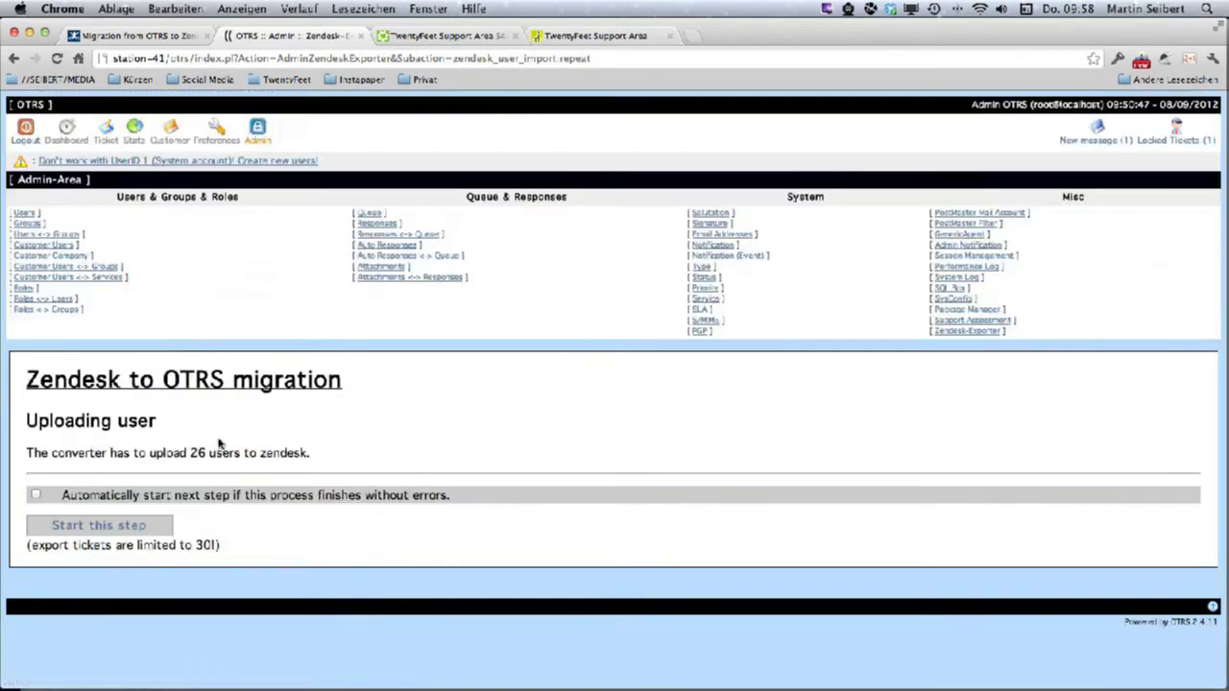
{"action": "left_click", "coordinate": [100, 534]}
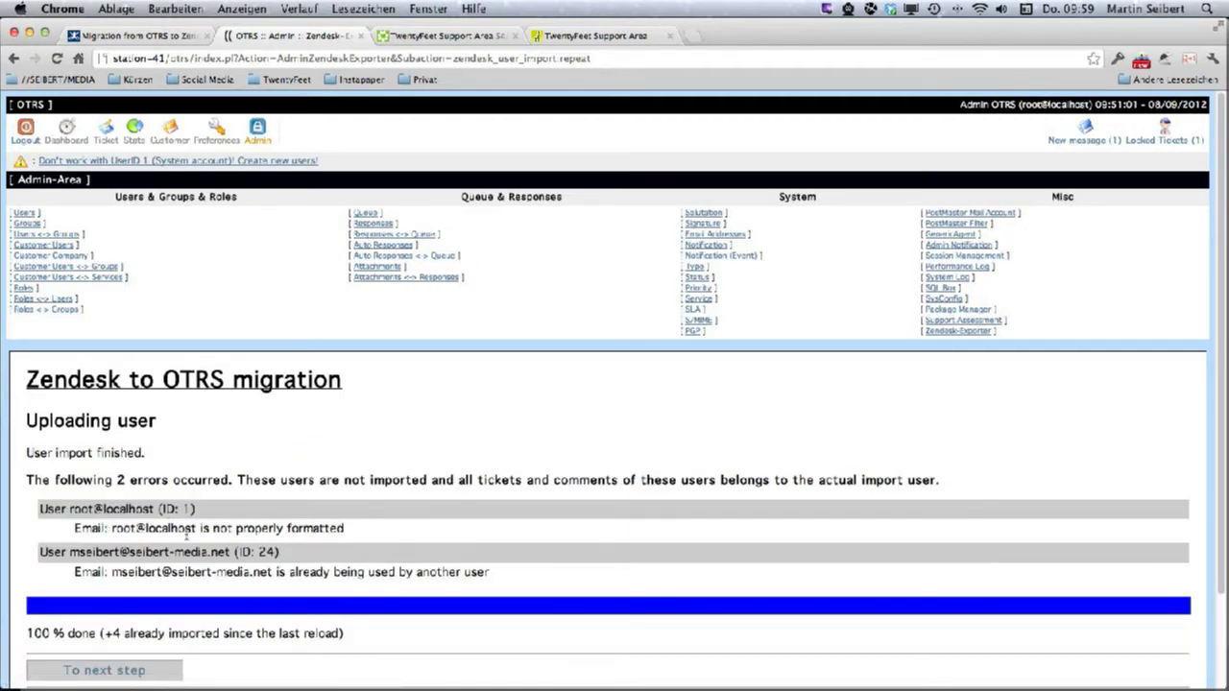
{"action": "triple_click", "coordinate": [176, 529]}
{"action": "triple_click", "coordinate": [198, 572]}
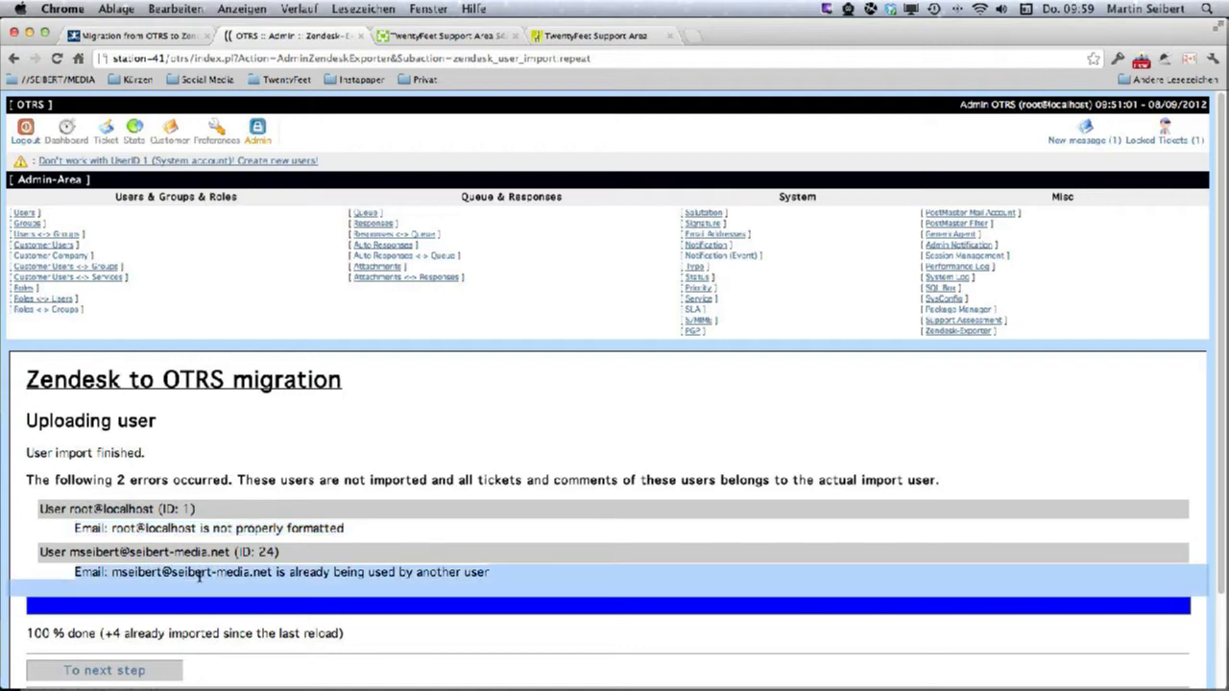
{"action": "scroll", "coordinate": [204, 581], "scroll_direction": "down", "scroll_amount": 3}
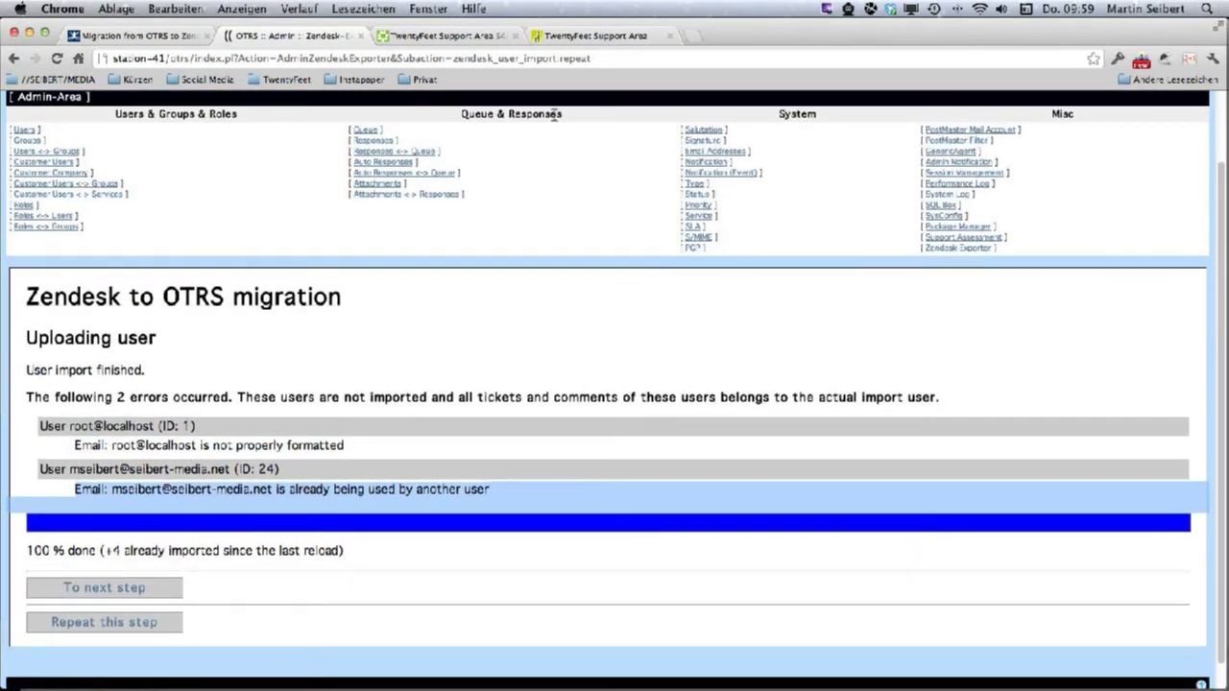
{"action": "left_click", "coordinate": [401, 36]}
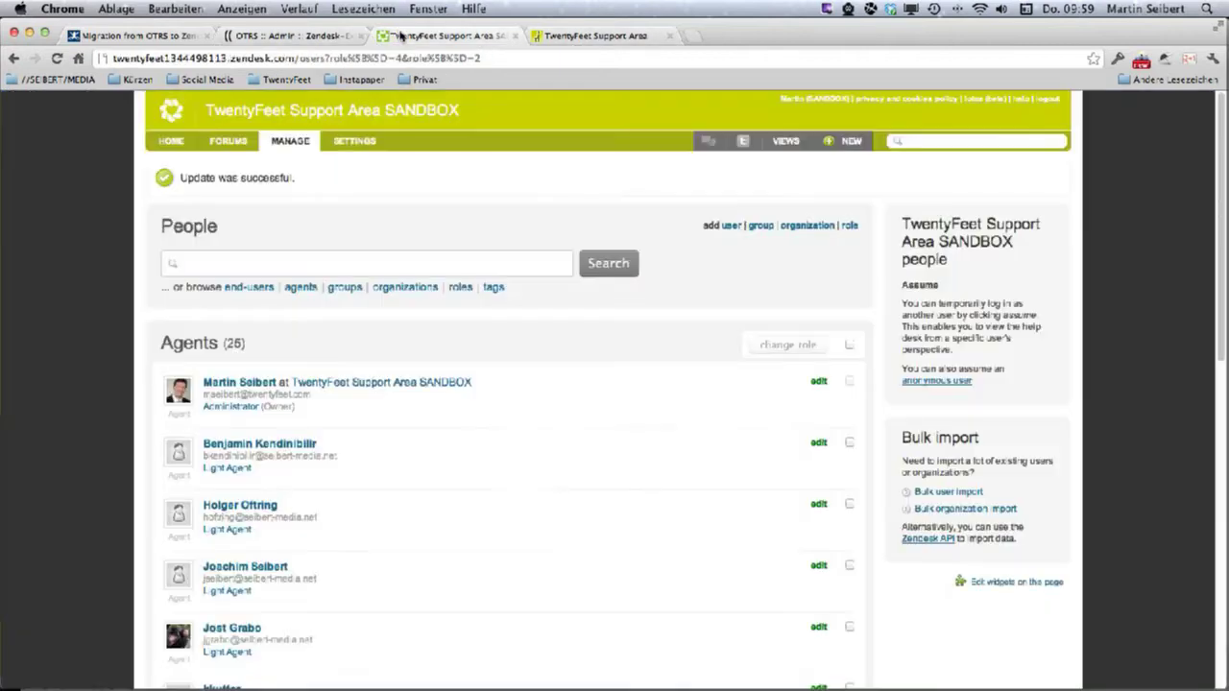
Refresh the Zendesk agent list to confirm 31 agents, then advance the exporter to requesters.
{"action": "left_click", "coordinate": [300, 288]}
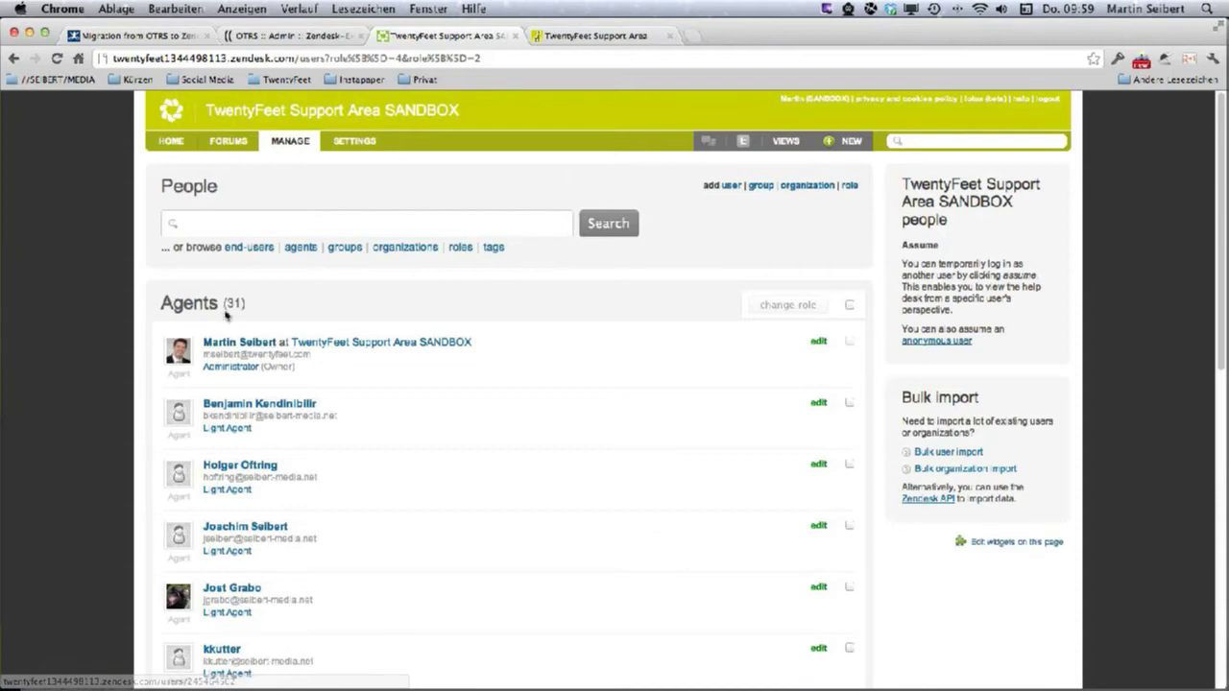
{"action": "scroll", "coordinate": [355, 474], "scroll_direction": "down", "scroll_amount": 5}
{"action": "scroll", "coordinate": [351, 474], "scroll_direction": "up", "scroll_amount": 5}
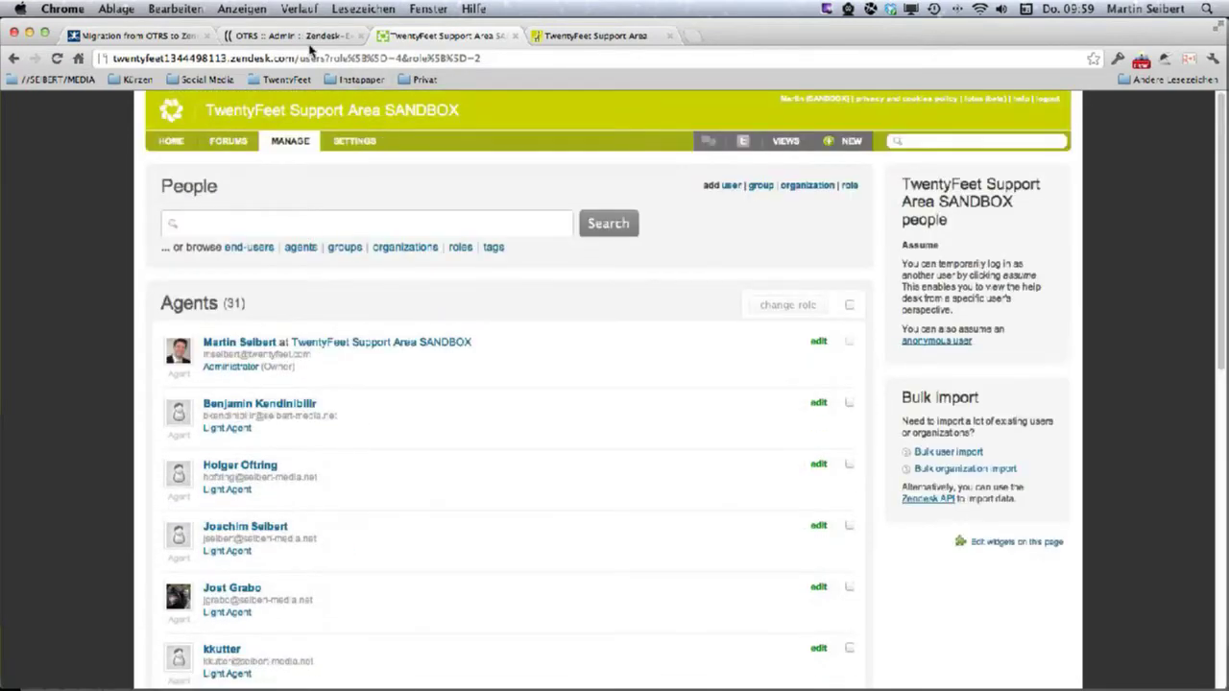
{"action": "left_click", "coordinate": [309, 37]}
{"action": "left_click", "coordinate": [144, 587]}
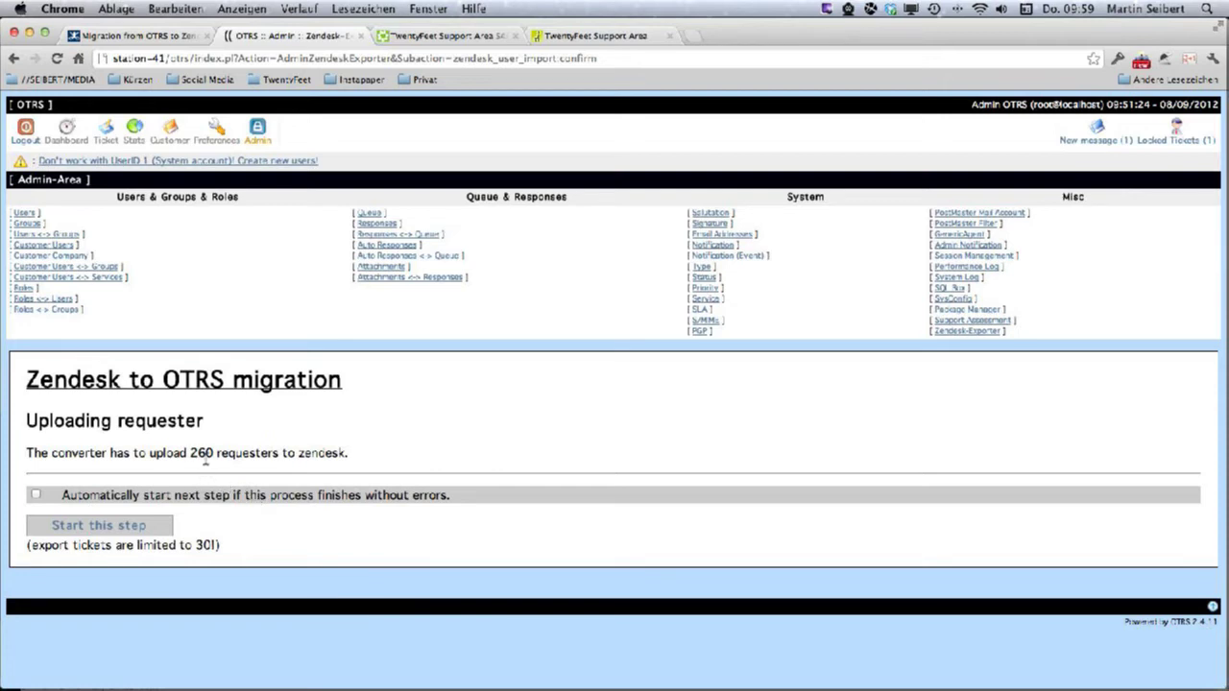
Upload the 260 requesters and review the three duplicate or badly formatted e-mail errors.
{"action": "double_click", "coordinate": [200, 453]}
{"action": "left_click", "coordinate": [125, 534]}
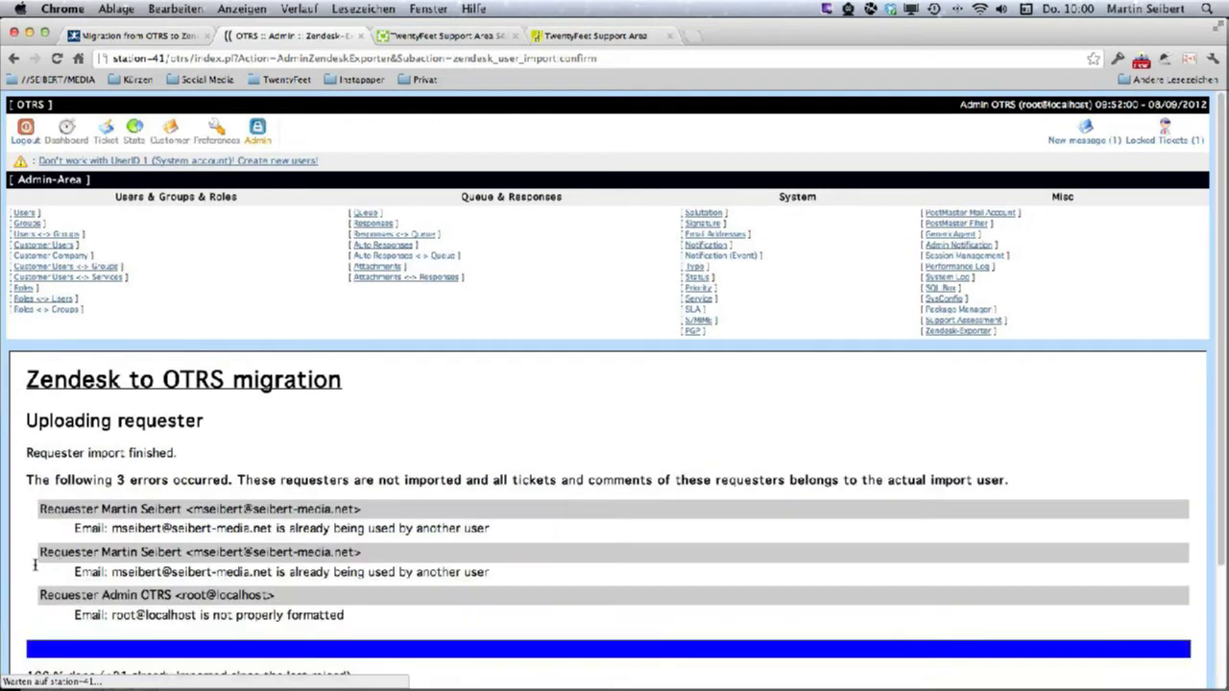
{"action": "scroll", "coordinate": [288, 591], "scroll_direction": "down", "scroll_amount": 3}
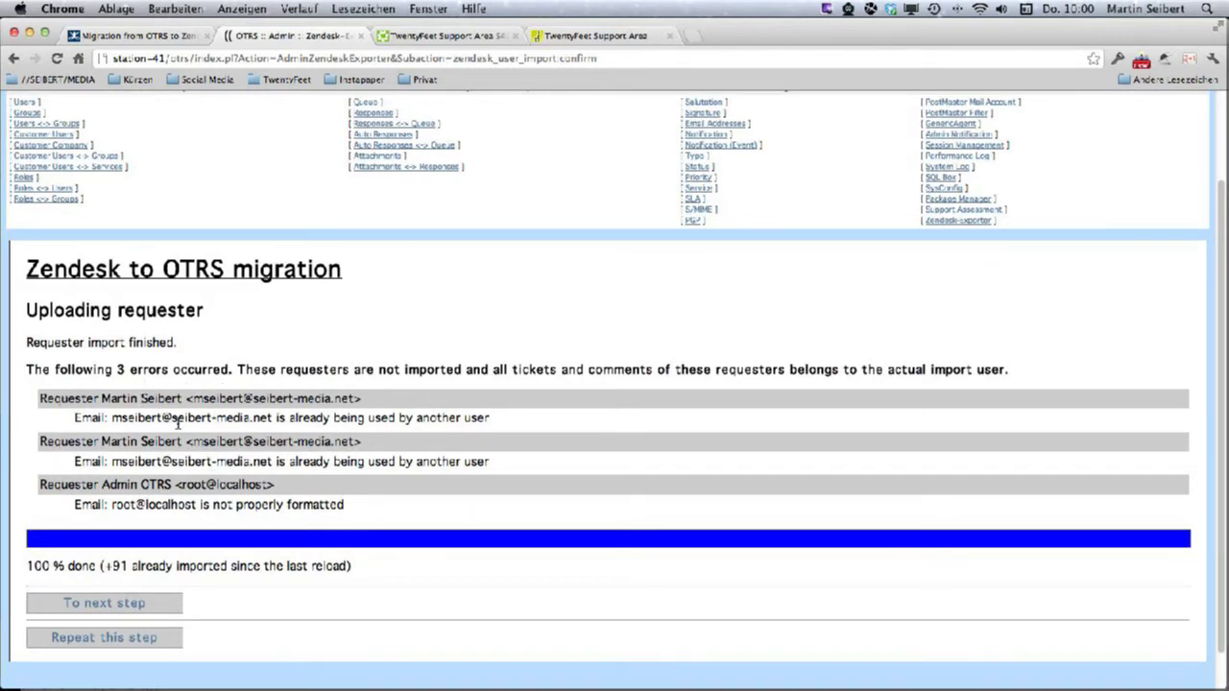
{"action": "triple_click", "coordinate": [297, 461]}
{"action": "triple_click", "coordinate": [288, 503]}
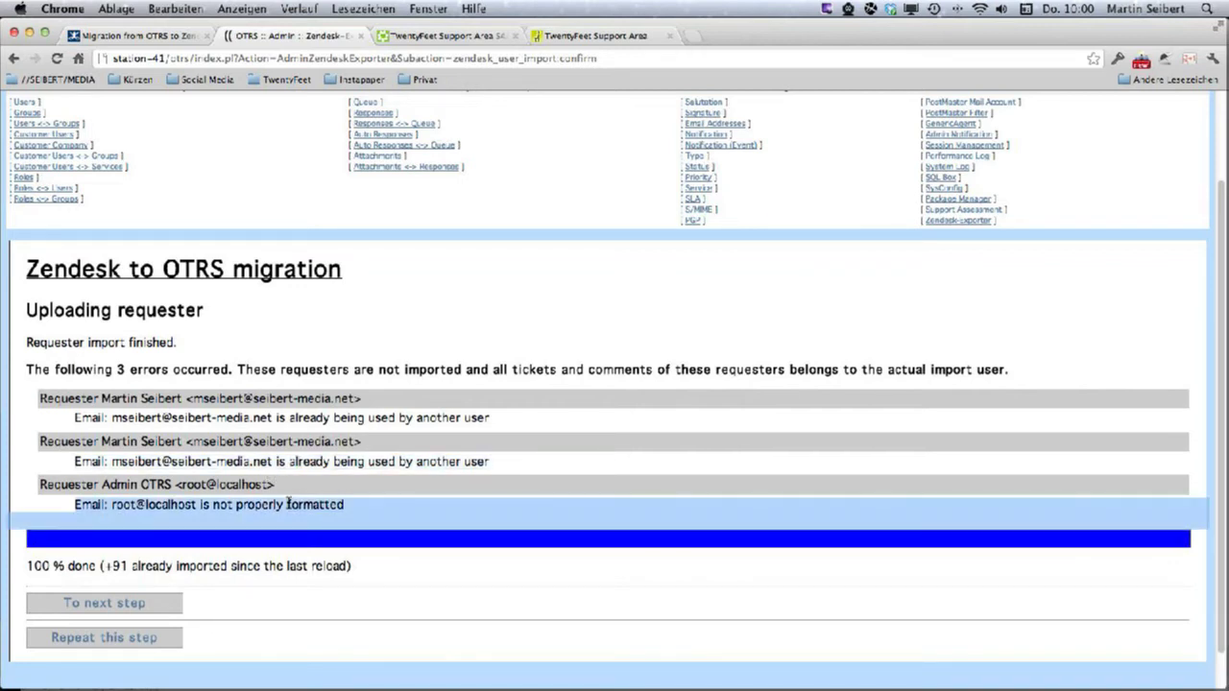
{"action": "left_click", "coordinate": [328, 506]}
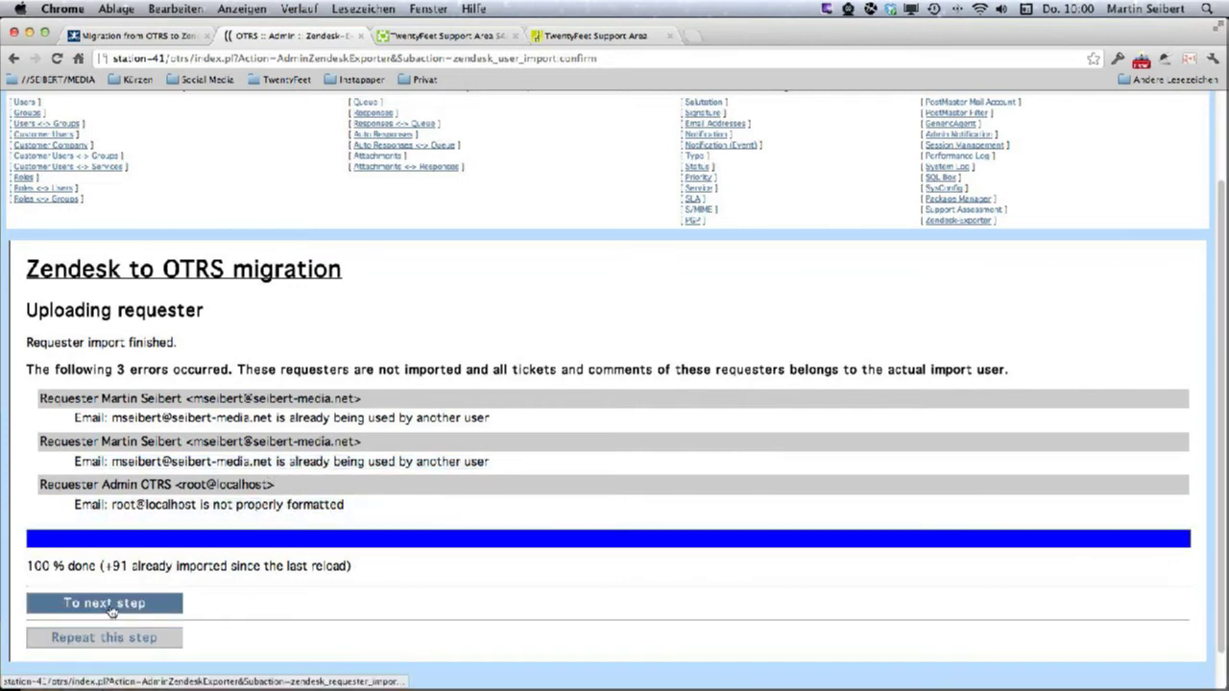
{"action": "left_click", "coordinate": [474, 38]}
Confirm 57 end-users in the sandbox, then advance the exporter to the 22-group upload.
{"action": "left_click", "coordinate": [243, 251]}
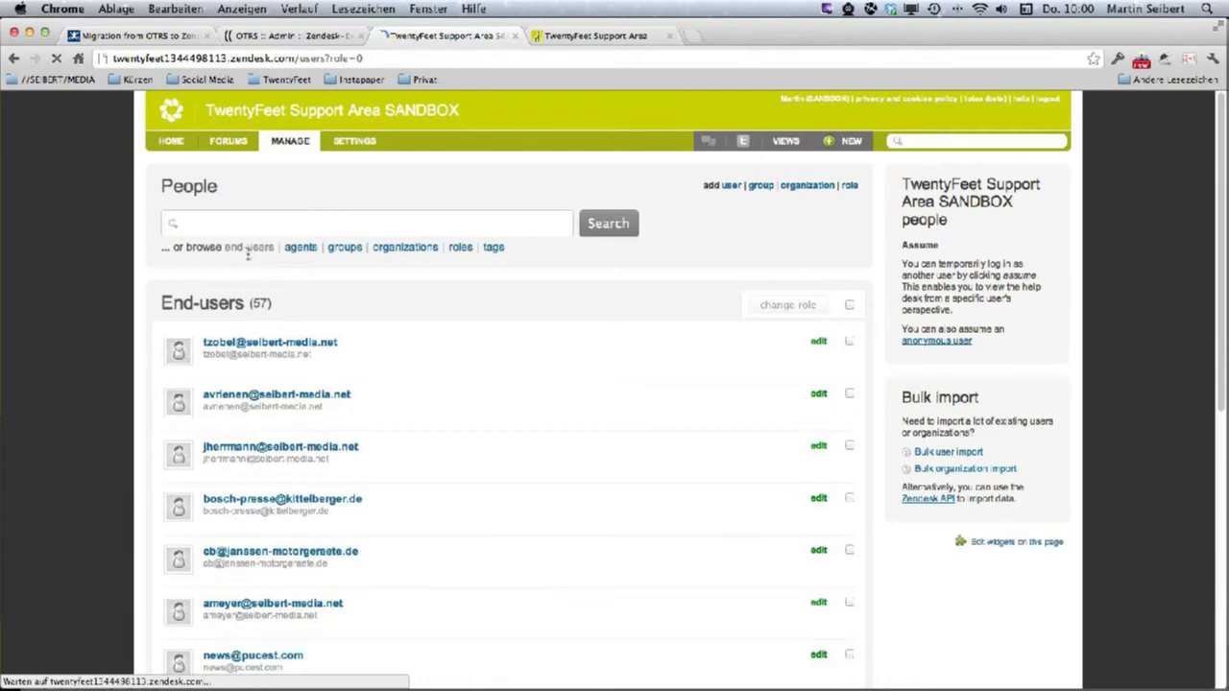
{"action": "double_click", "coordinate": [260, 303]}
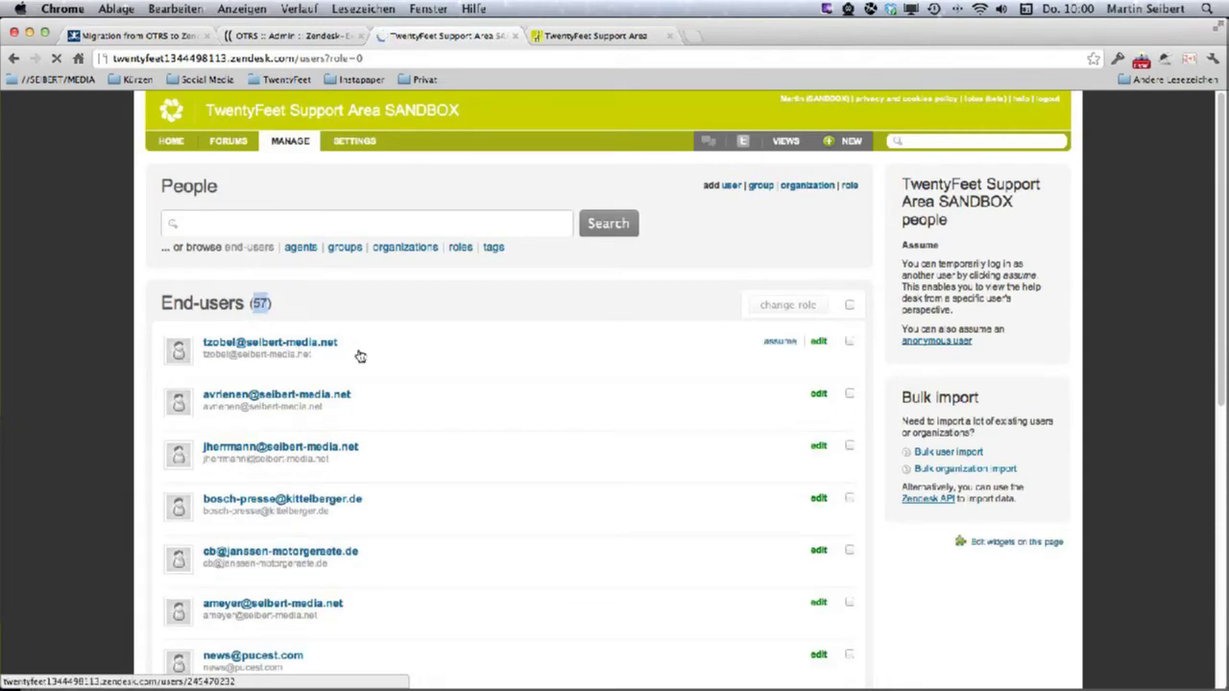
{"action": "scroll", "coordinate": [344, 384], "scroll_direction": "down", "scroll_amount": 10}
{"action": "scroll", "coordinate": [344, 384], "scroll_direction": "up", "scroll_amount": 10}
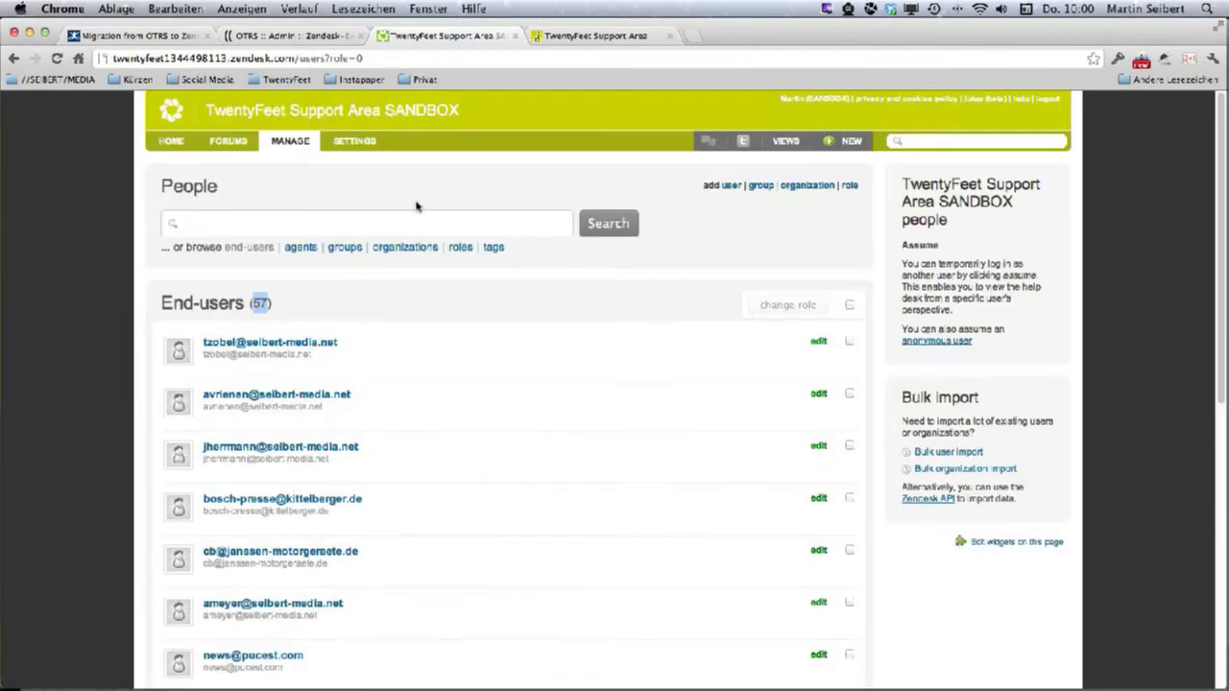
{"action": "left_click", "coordinate": [279, 36]}
{"action": "left_click", "coordinate": [110, 605]}
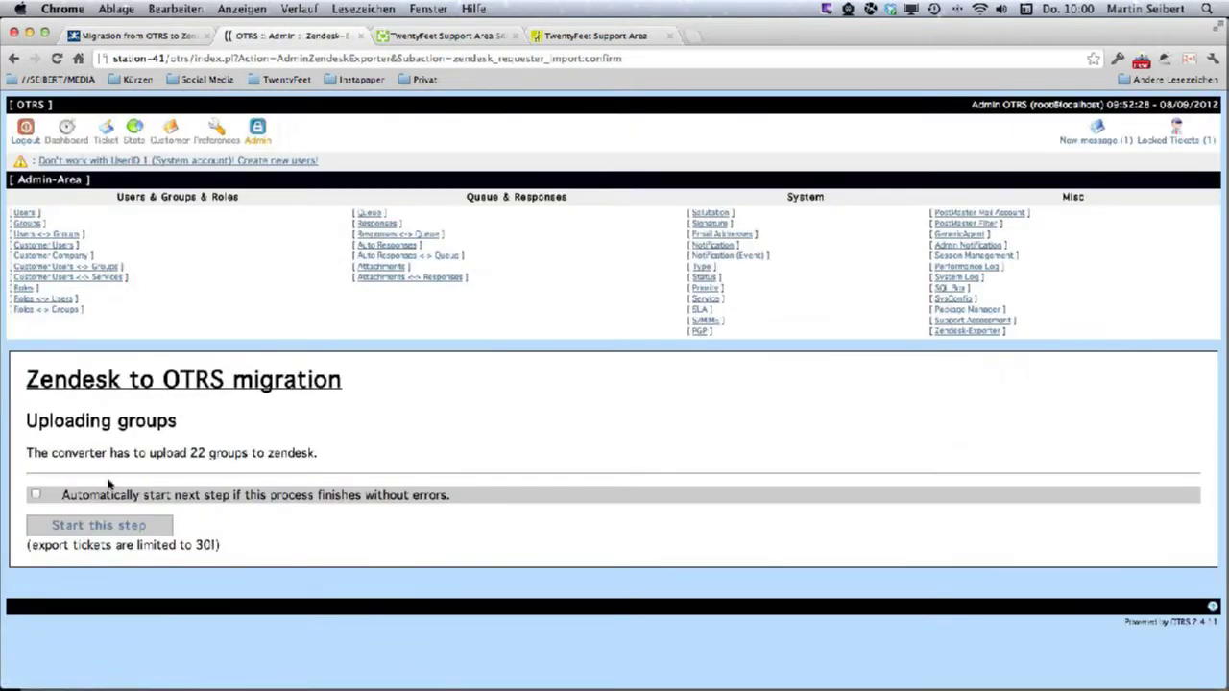
Upload the 22 groups, advance to the attachments step, and close the duplicate sandbox tab.
{"action": "left_click", "coordinate": [111, 534]}
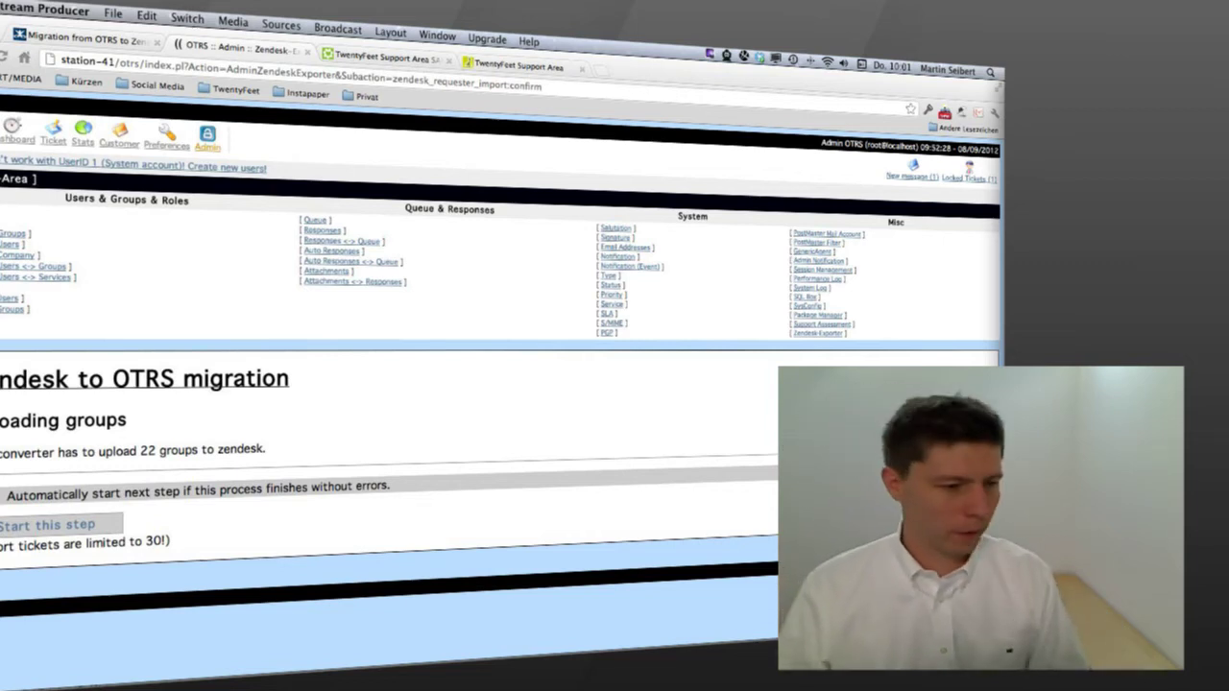
{"action": "left_click", "coordinate": [42, 526]}
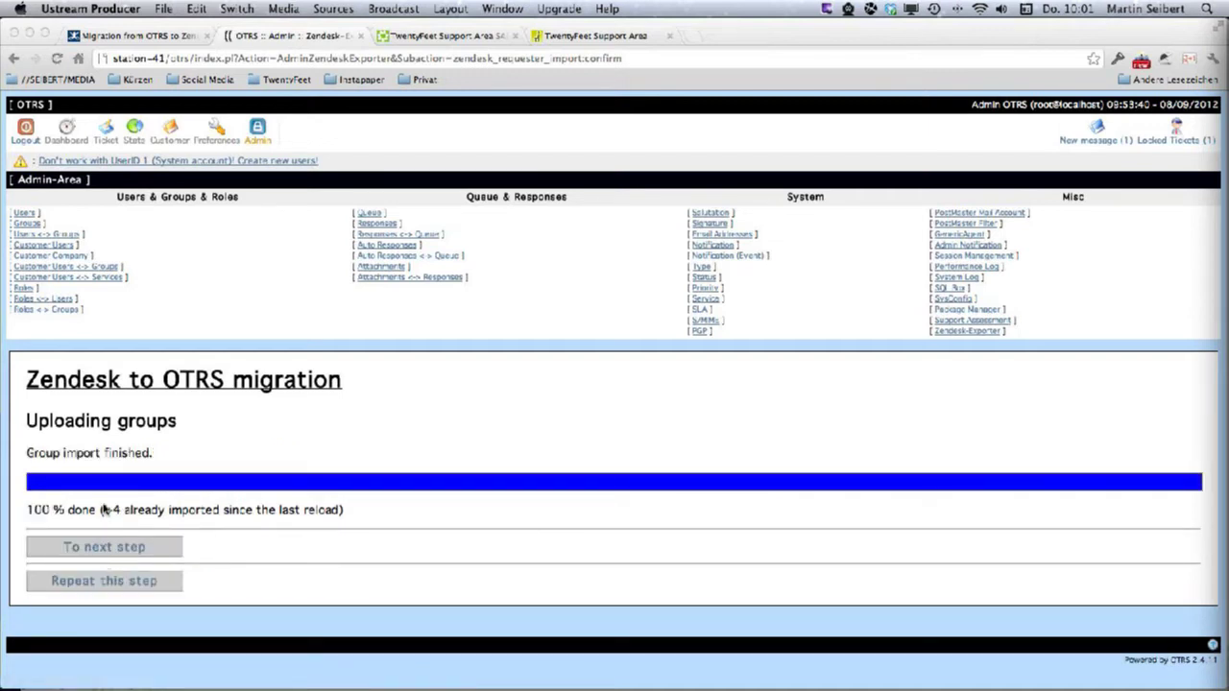
{"action": "left_click", "coordinate": [66, 549]}
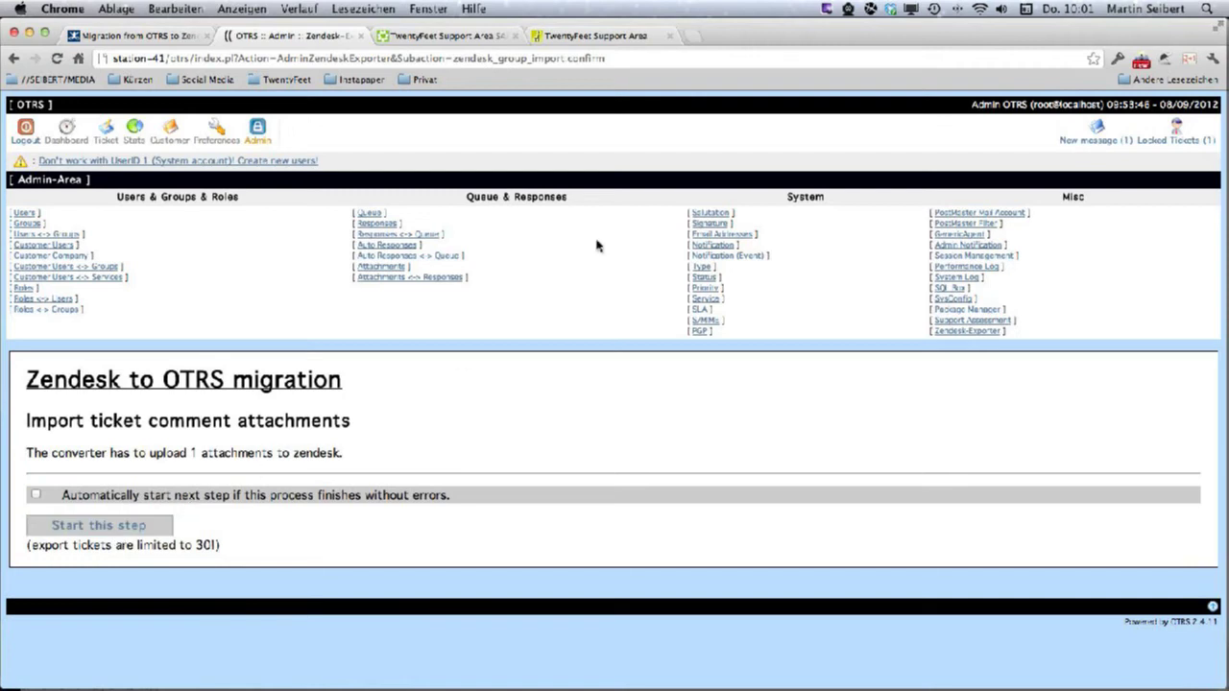
{"action": "left_click", "coordinate": [669, 35]}
{"action": "left_click", "coordinate": [451, 35]}
Browse the 23 imported groups, checking the Gartentechnik-Support::Kundenbetreuung member list.
{"action": "left_click", "coordinate": [309, 251]}
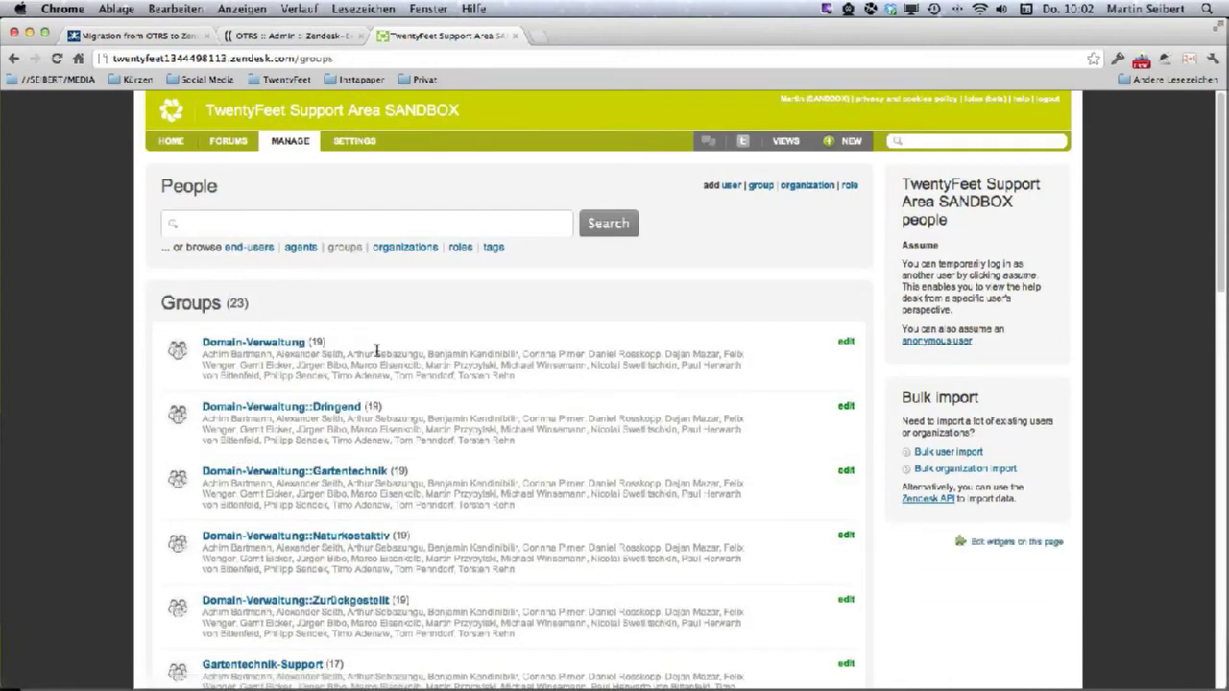
{"action": "scroll", "coordinate": [362, 449], "scroll_direction": "down", "scroll_amount": 15}
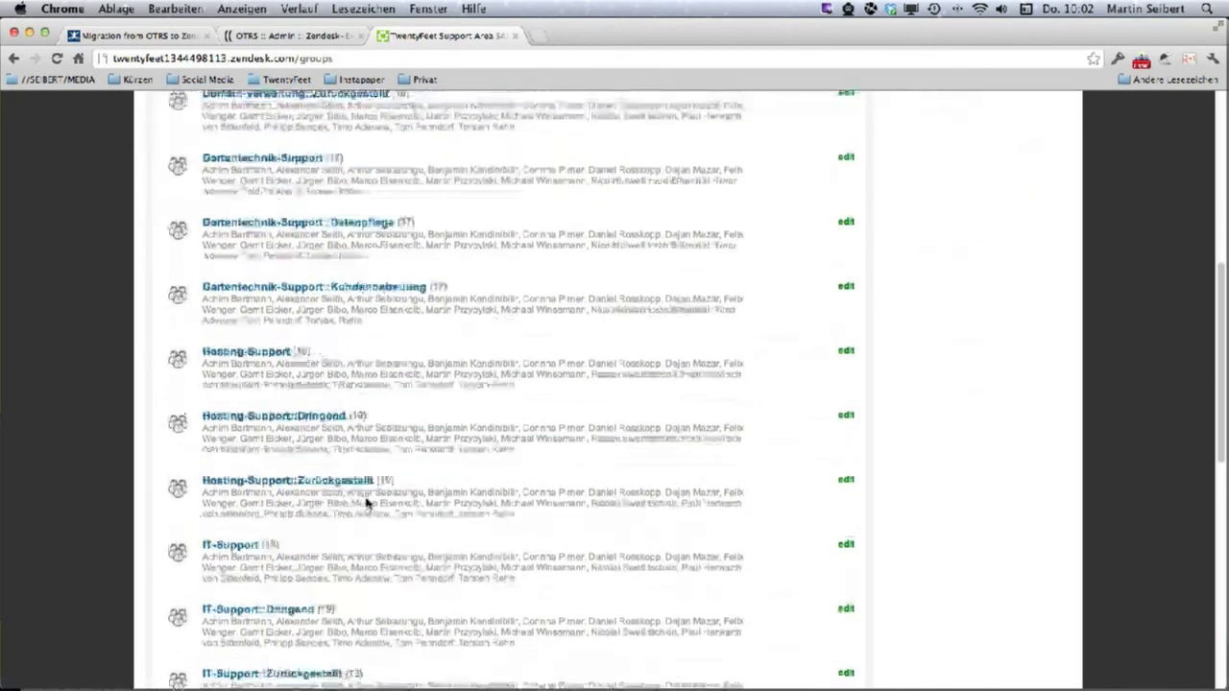
{"action": "scroll", "coordinate": [366, 500], "scroll_direction": "up", "scroll_amount": 10}
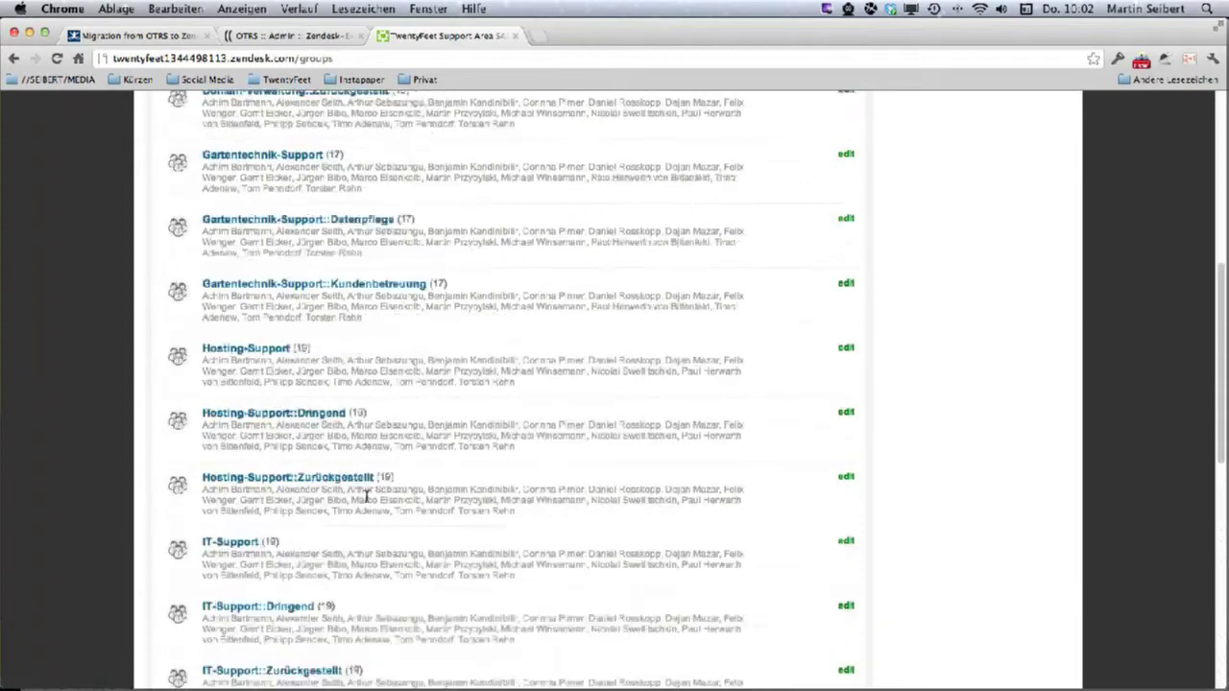
{"action": "left_click_drag", "start_coordinate": [213, 497], "coordinate": [370, 520]}
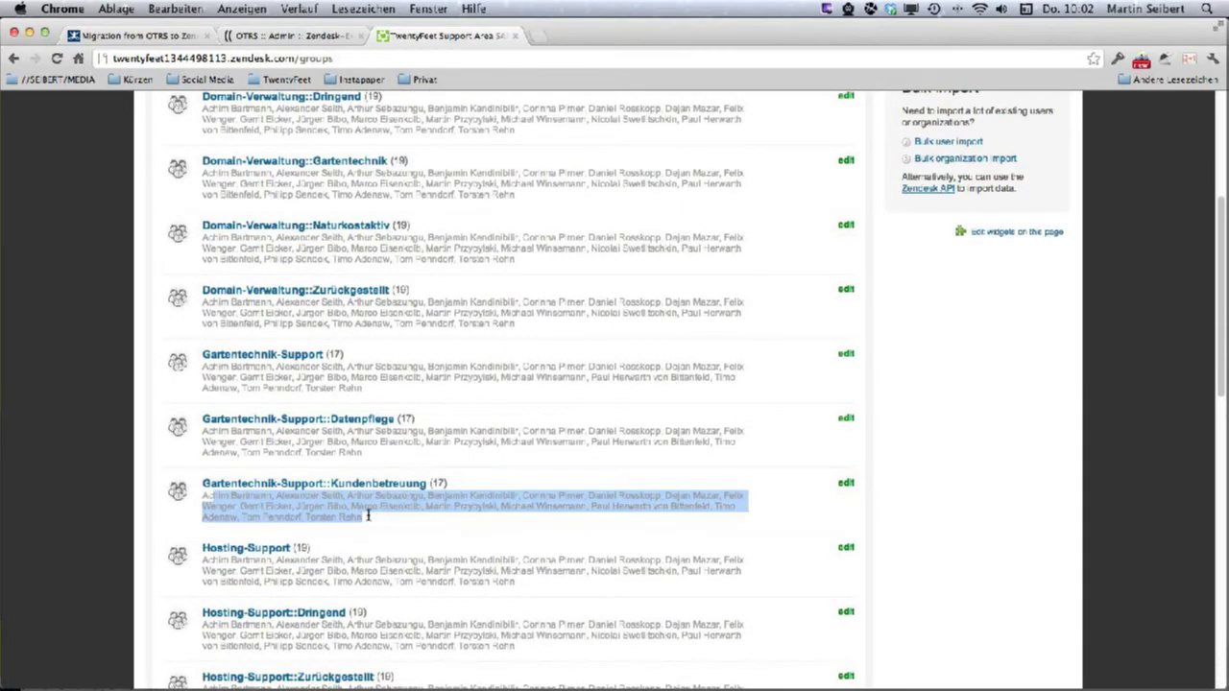
{"action": "scroll", "coordinate": [369, 523], "scroll_direction": "up", "scroll_amount": 5}
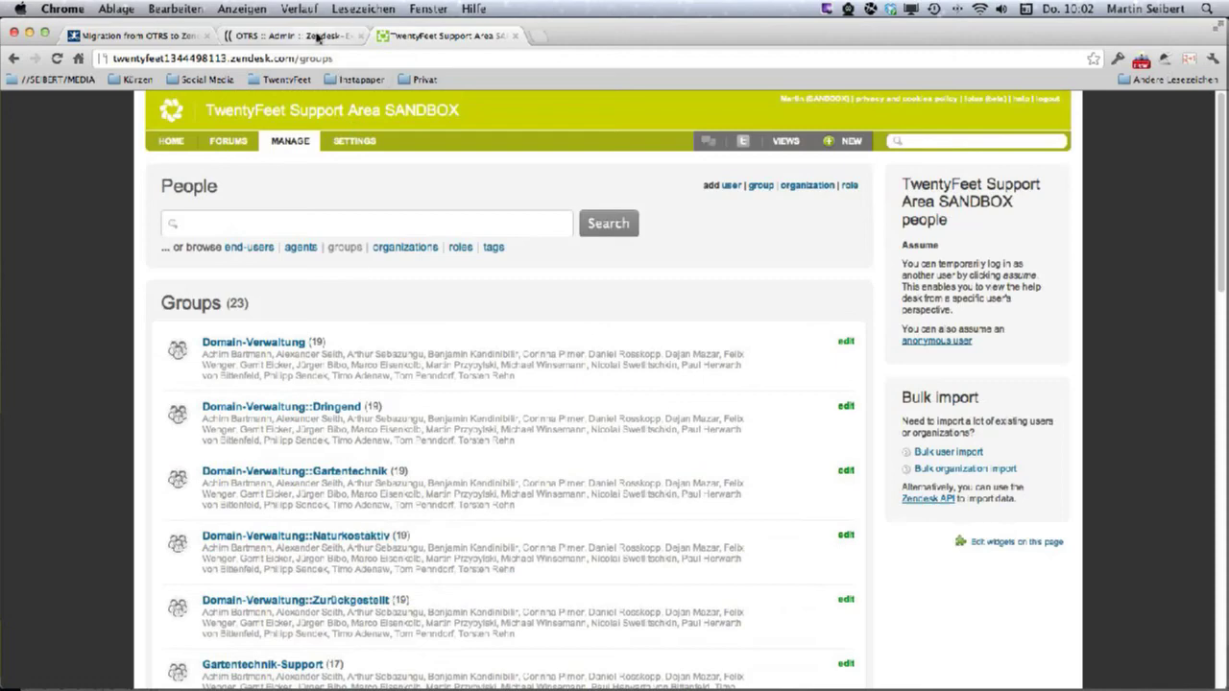
{"action": "left_click", "coordinate": [320, 36]}
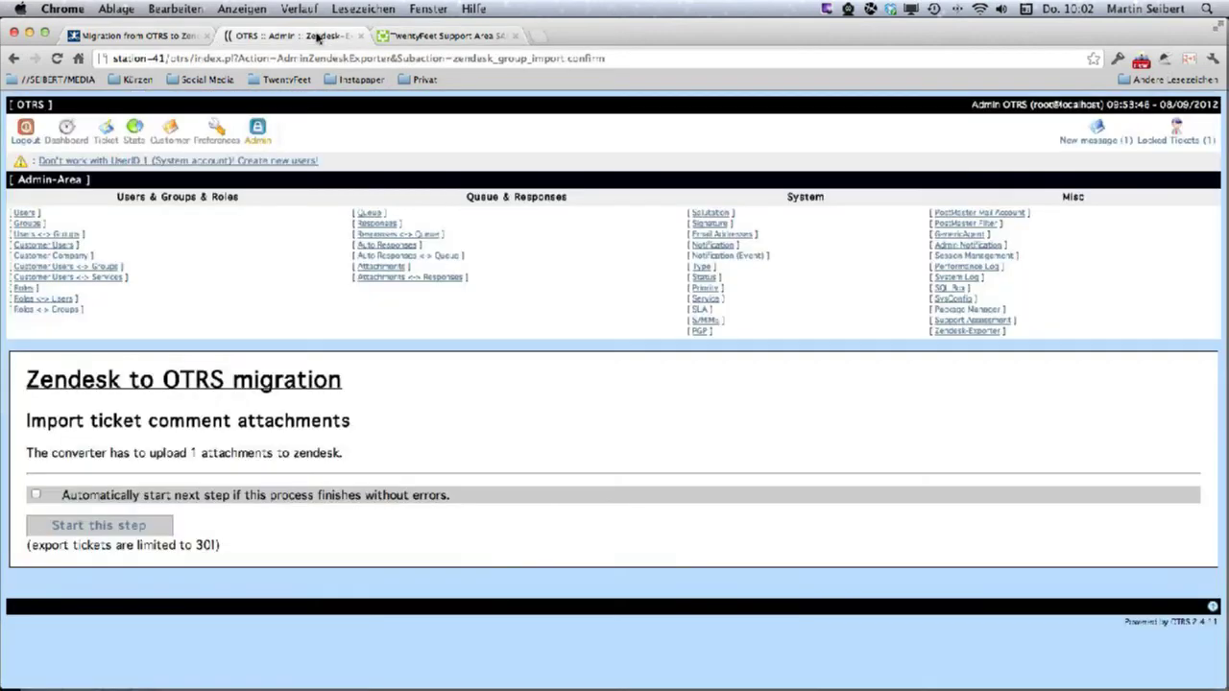
Import the single ticket comment attachment and advance to the 100-ticket import step.
{"action": "left_click", "coordinate": [99, 530]}
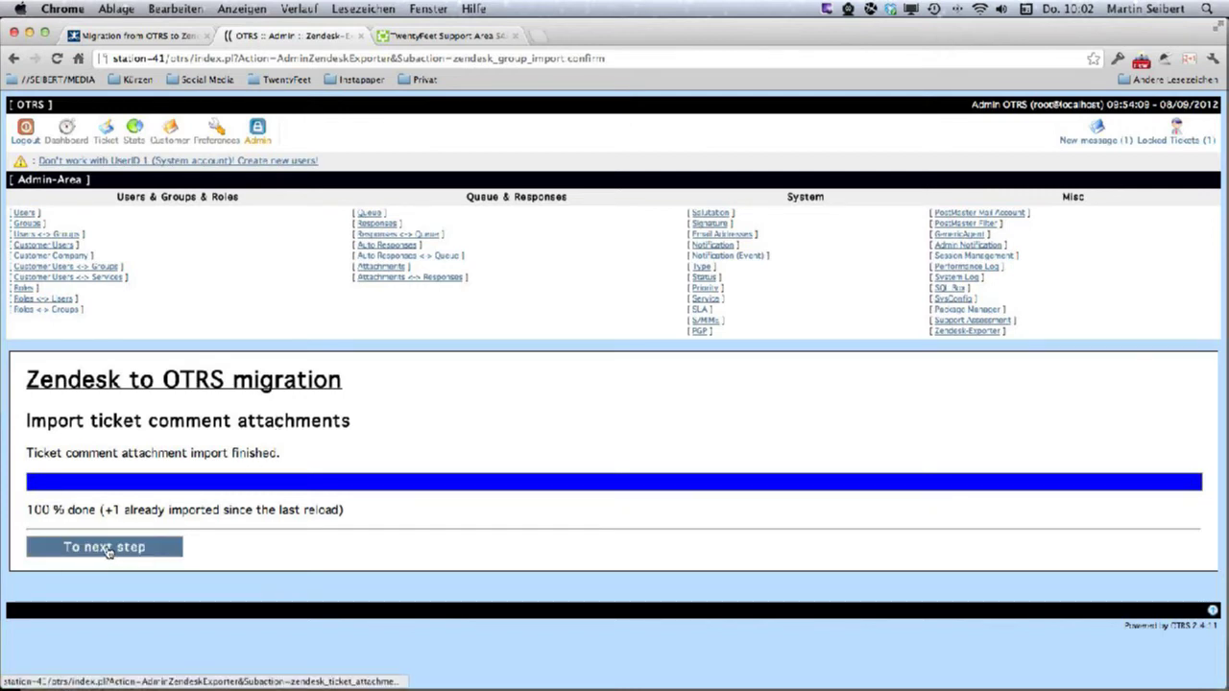
{"action": "left_click", "coordinate": [105, 547]}
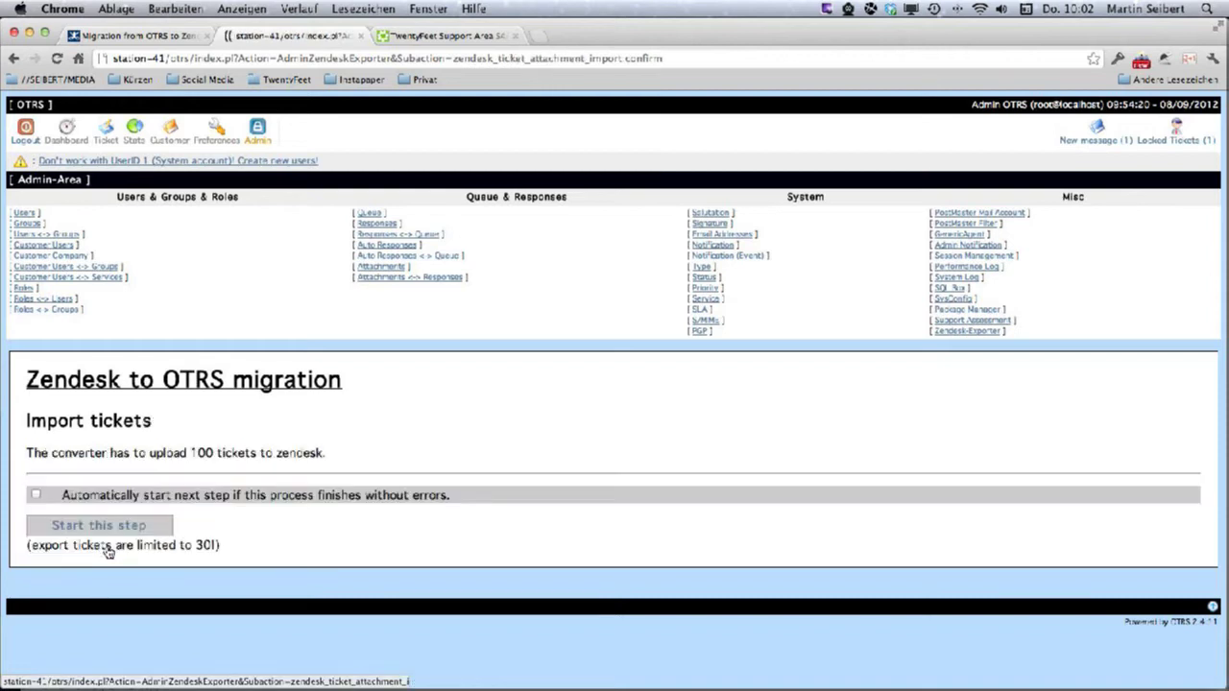
Run the import of the 100 tickets until it reports 100 % done with 2 errors.
{"action": "left_click", "coordinate": [94, 536]}
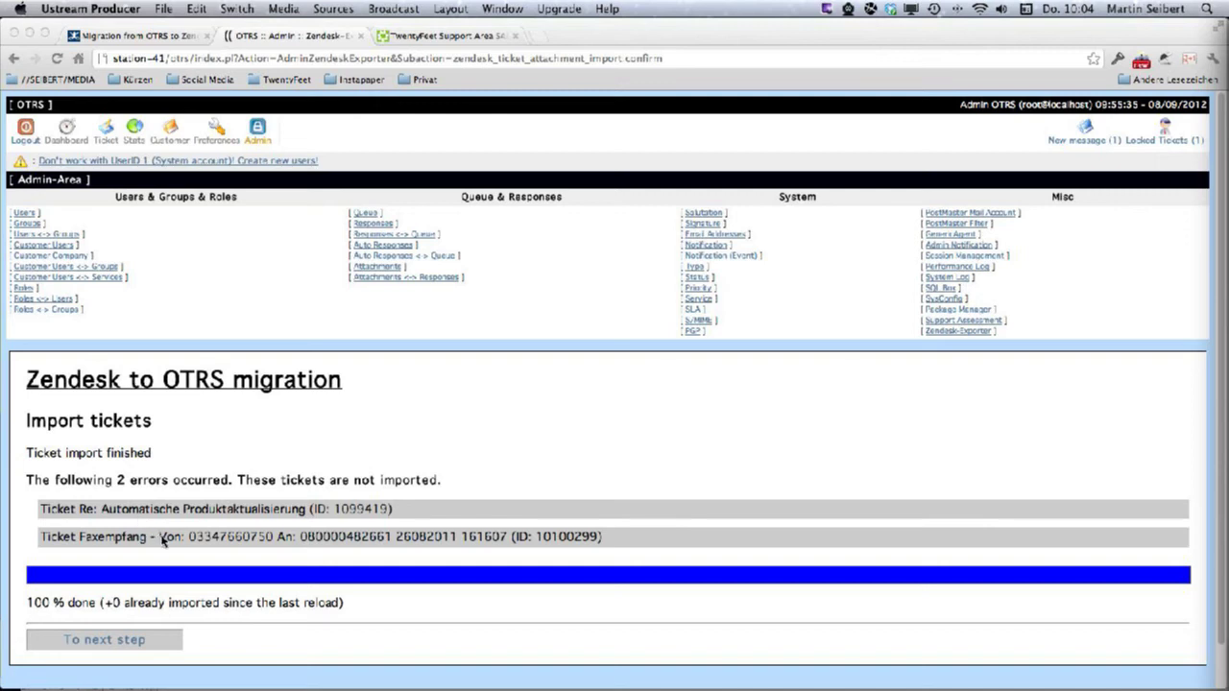
Advance to Import ticket comments, start the 162-comment upload, and switch to the TwentyFeet Support Area tab.
{"action": "left_click", "coordinate": [117, 643]}
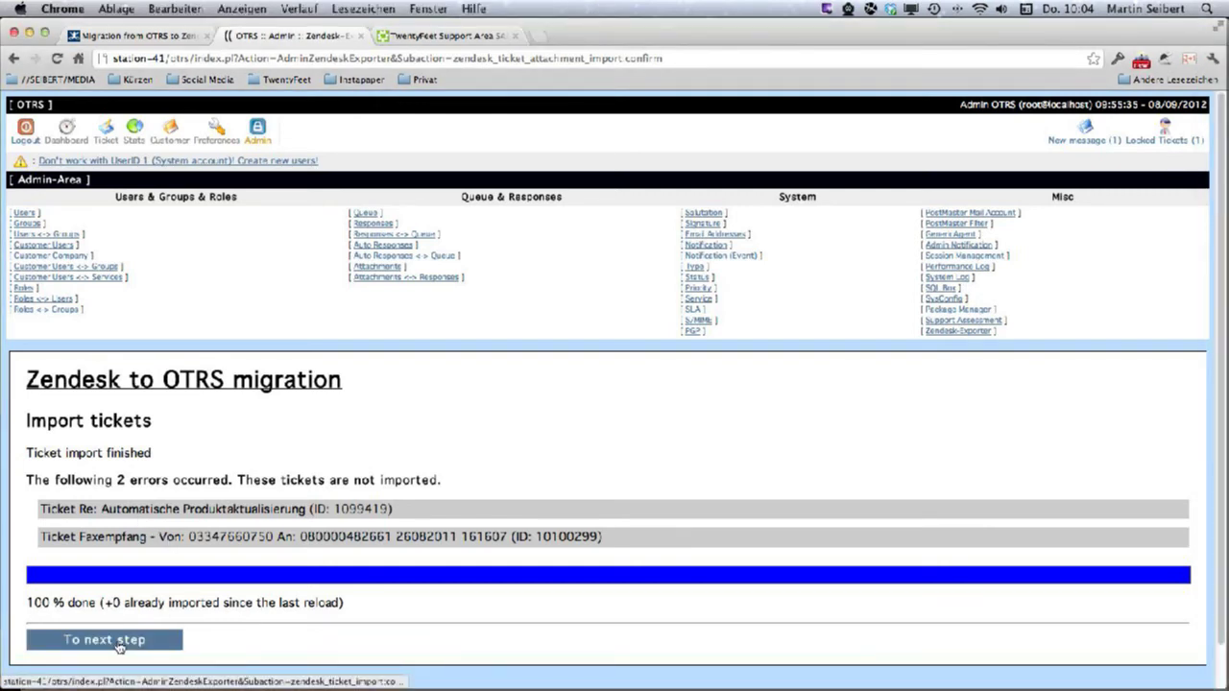
{"action": "left_click", "coordinate": [117, 643]}
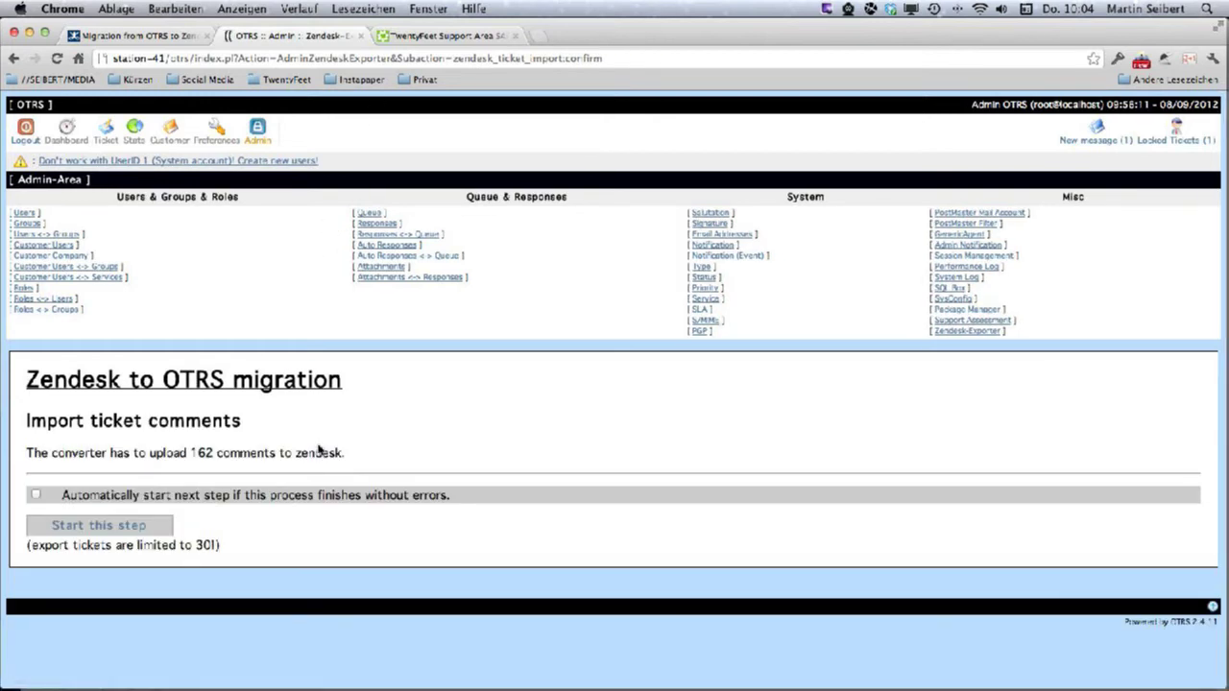
{"action": "left_click", "coordinate": [99, 527]}
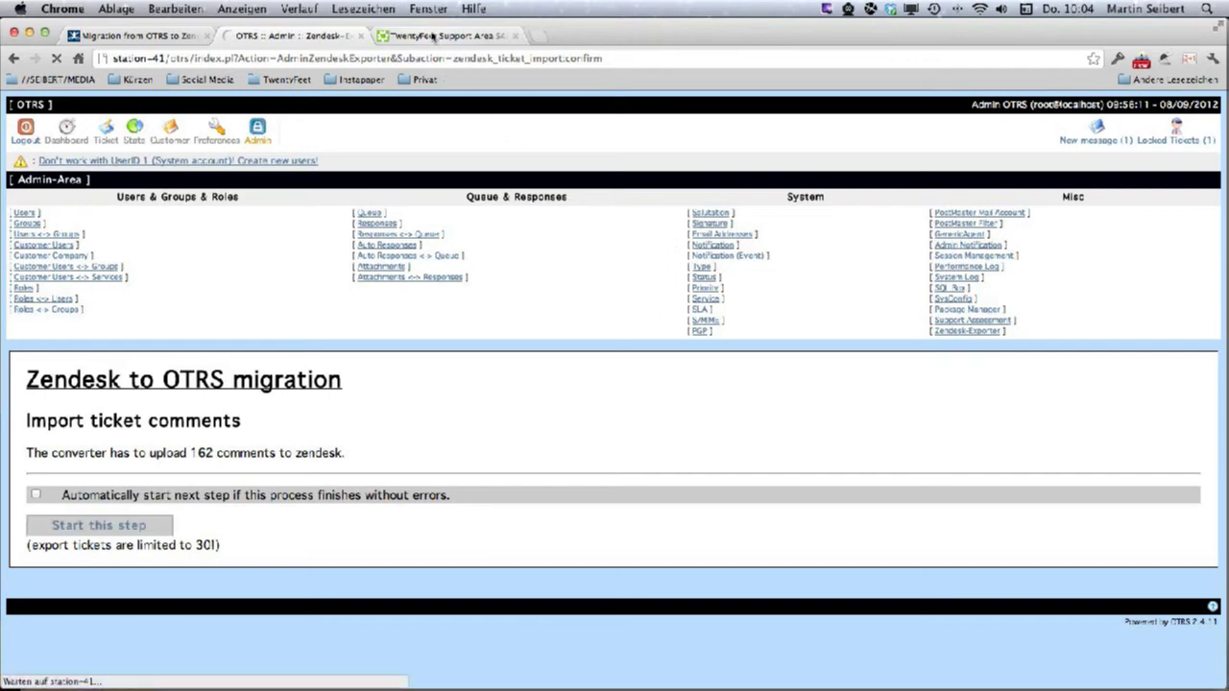
{"action": "left_click", "coordinate": [433, 36]}
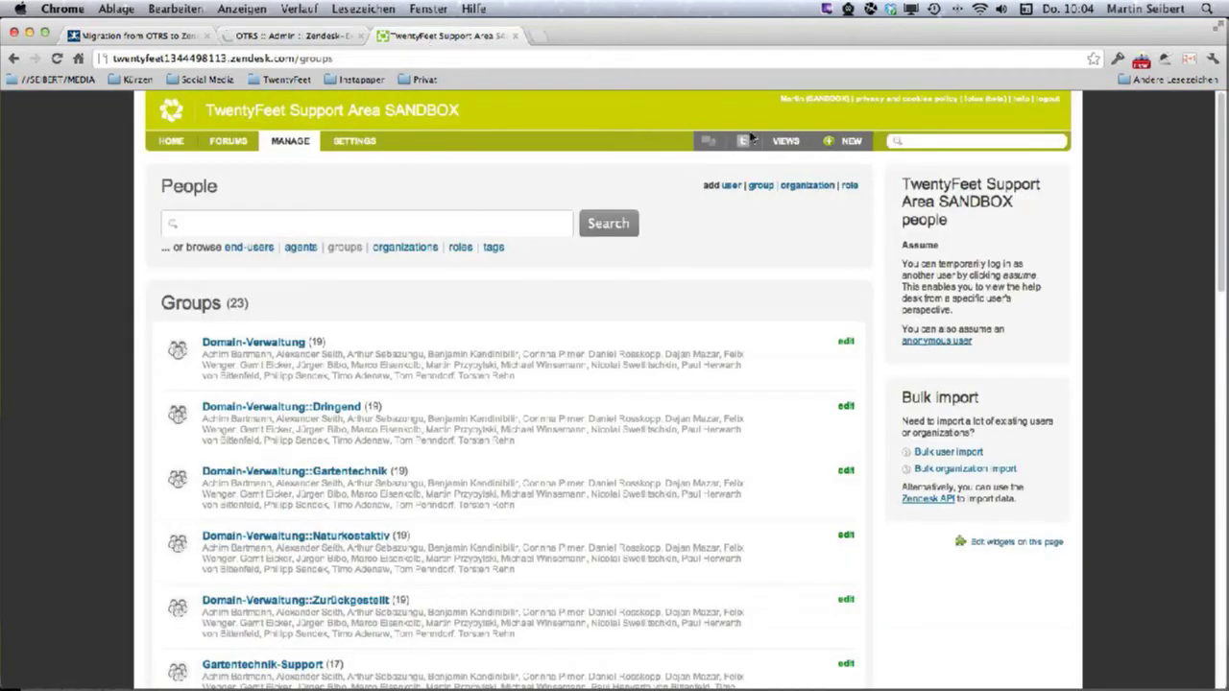
Review the 99 imported tickets under All unsolved tickets, then return to the OTRS Admin tab.
{"action": "left_click", "coordinate": [782, 141]}
{"action": "left_click", "coordinate": [823, 210]}
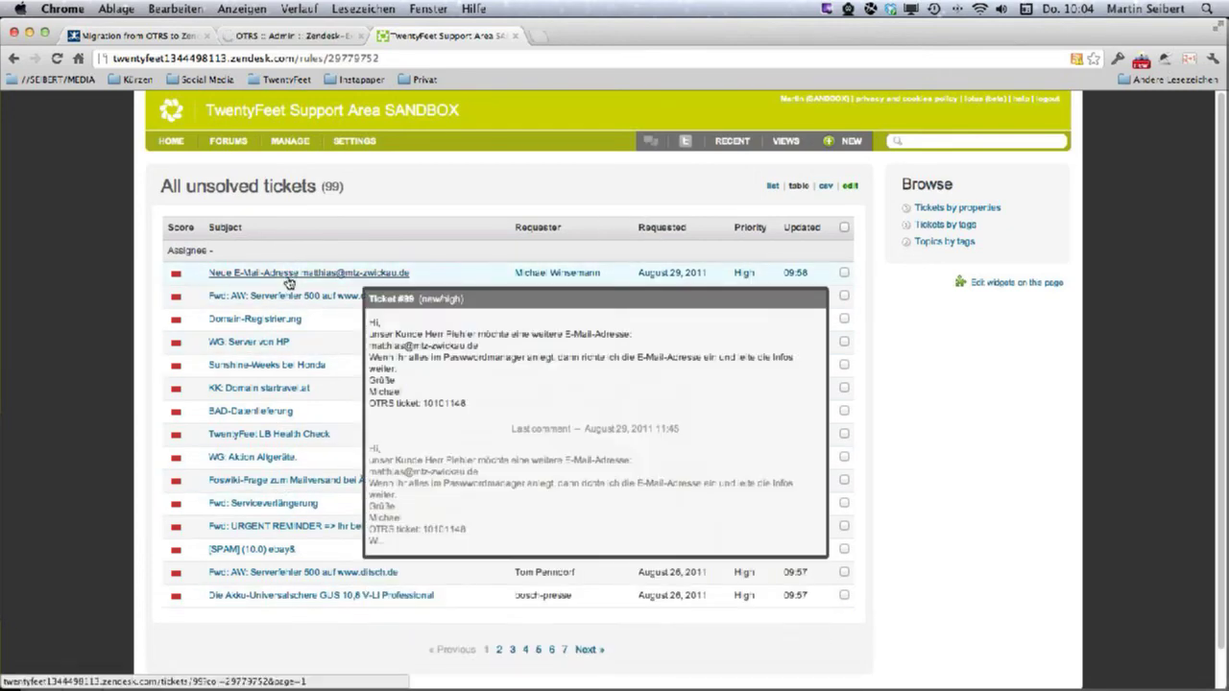
{"action": "left_click", "coordinate": [310, 36]}
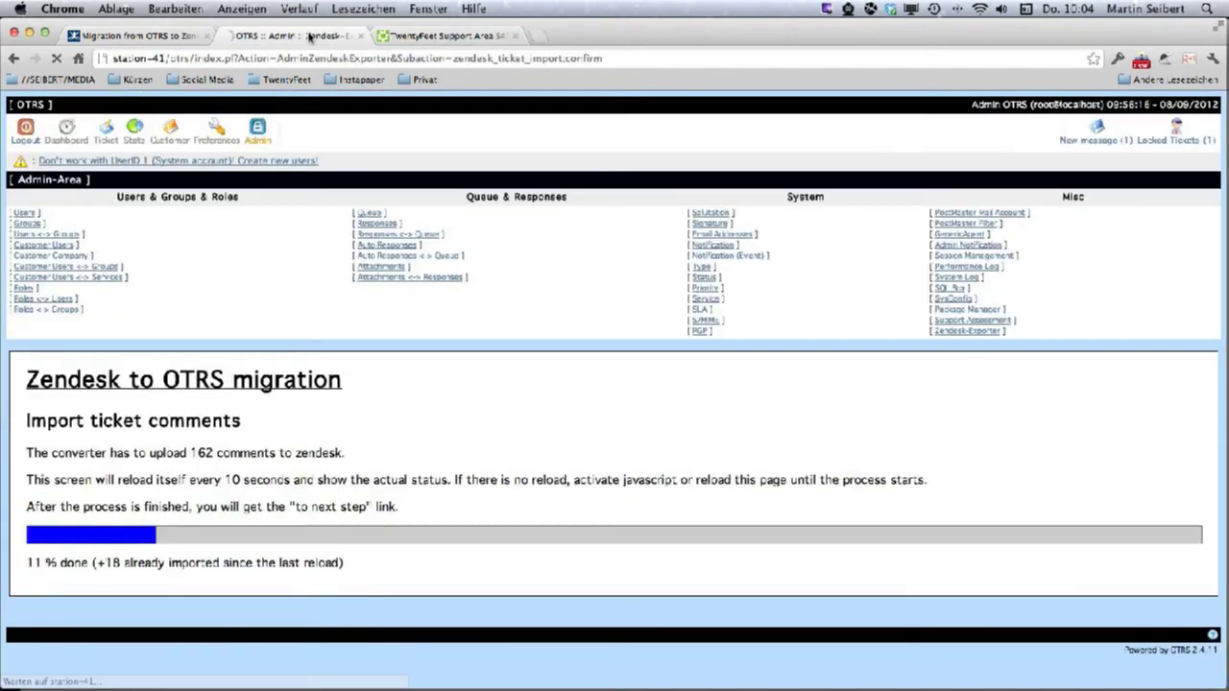